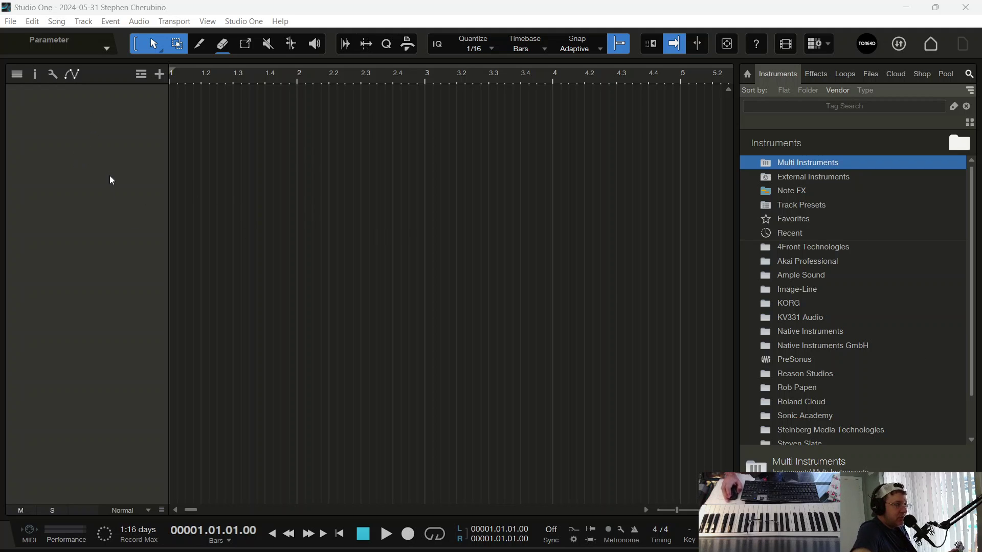
Add a mono audio track, set its input to Input R, and arm it for recording.
right_click(73, 129)
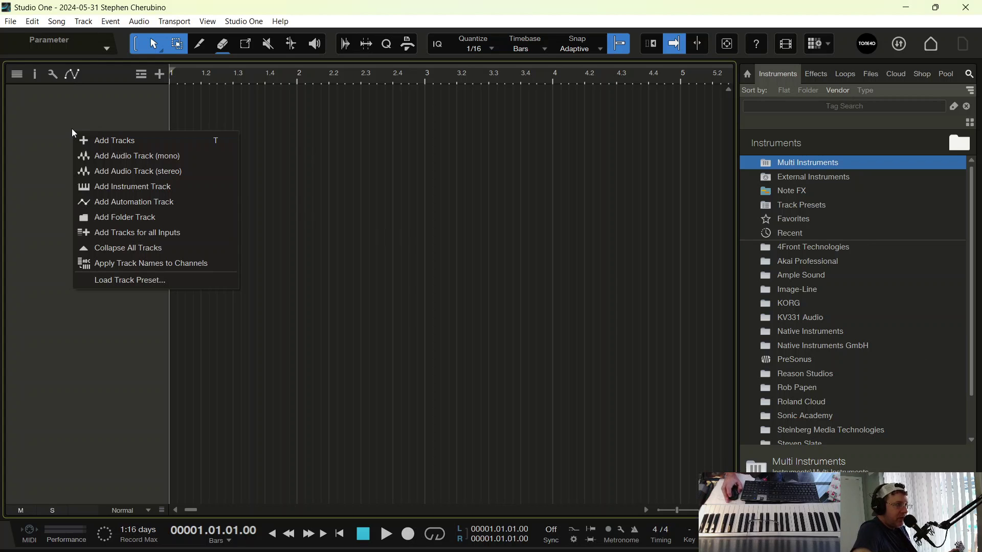
click(113, 160)
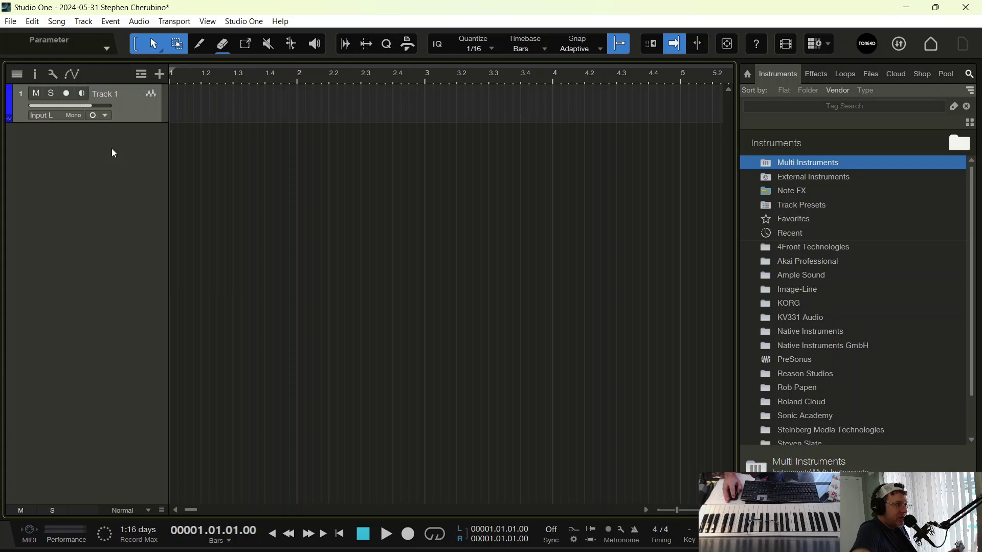
click(48, 114)
click(79, 155)
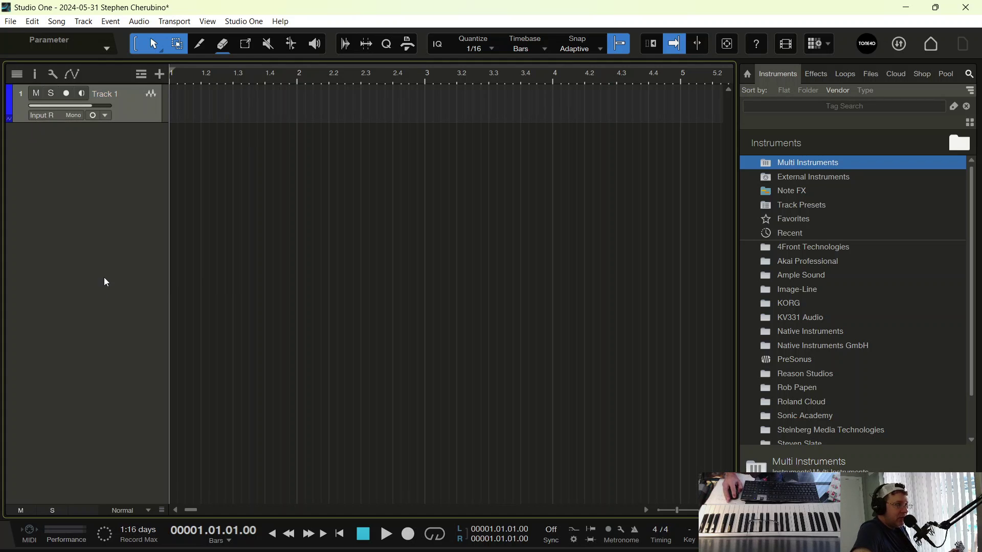
click(81, 95)
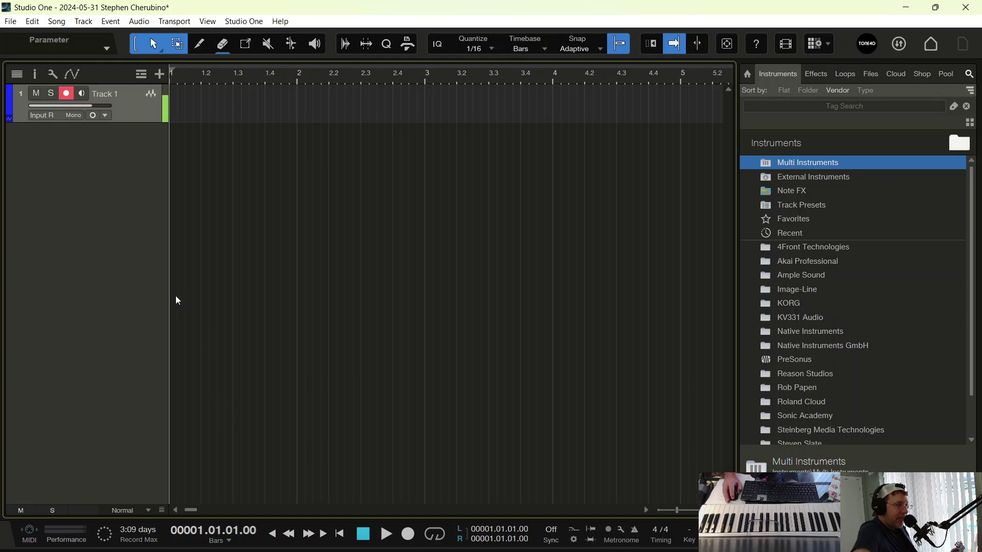
click(82, 93)
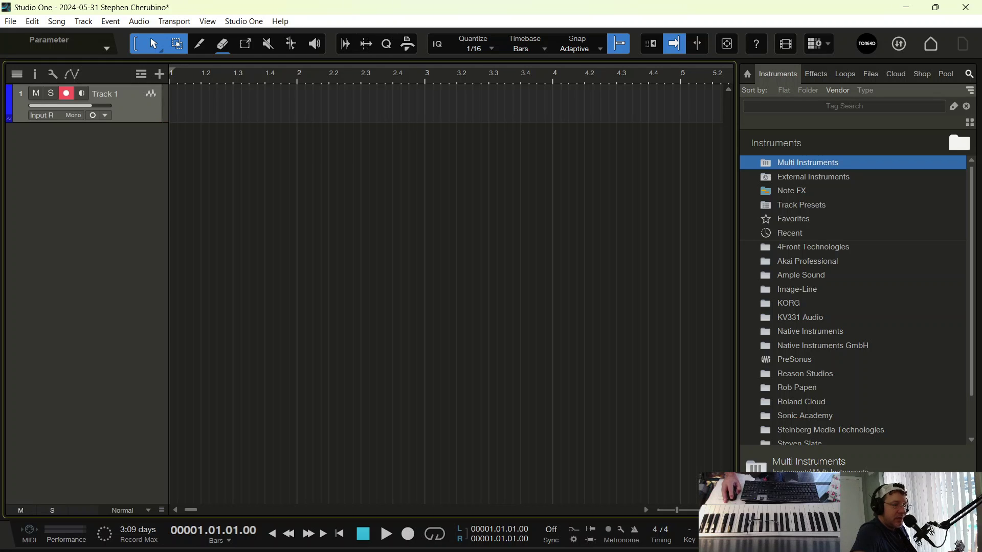
With the metronome on, record a take on Track 1 from the start of the song to about bar 13.
key(e)
key(w)
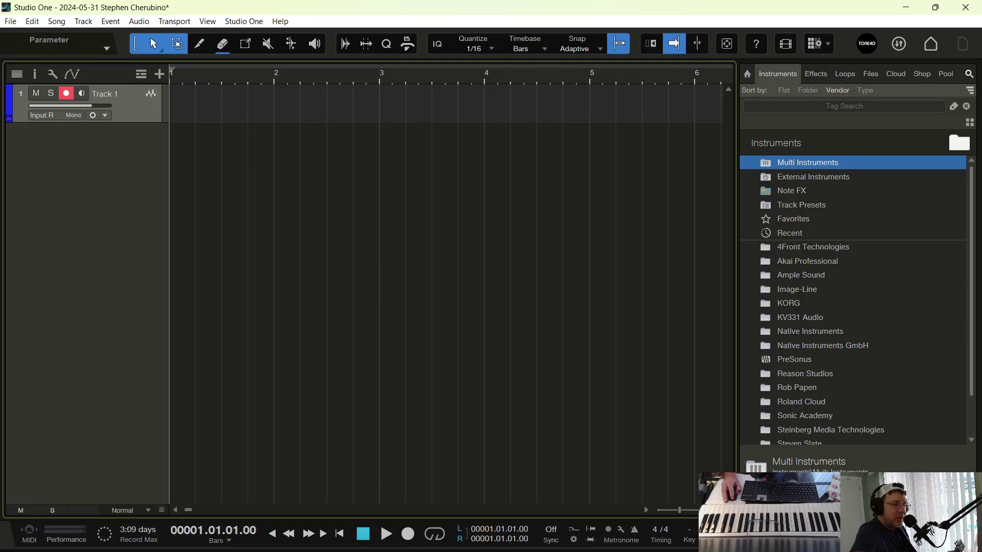
key(e)
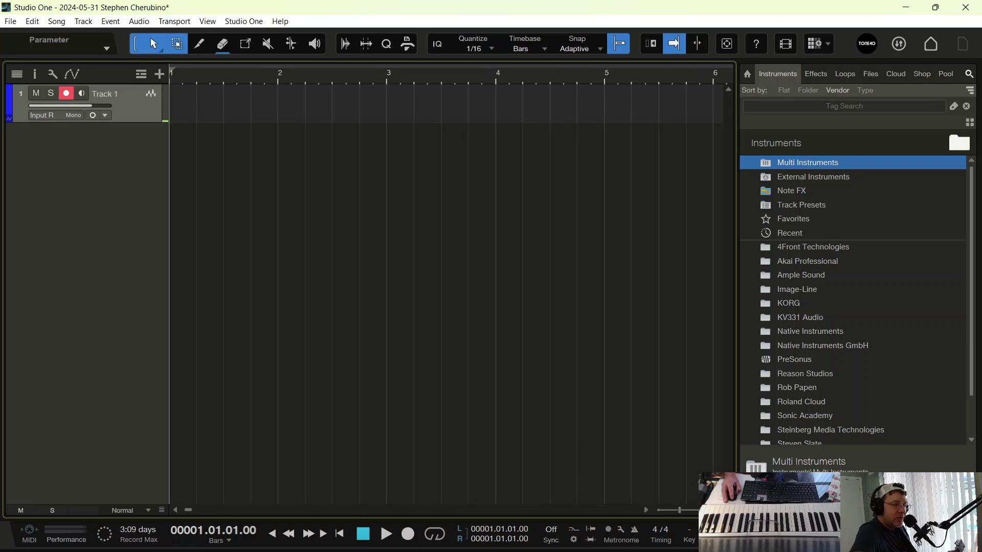
key(e)
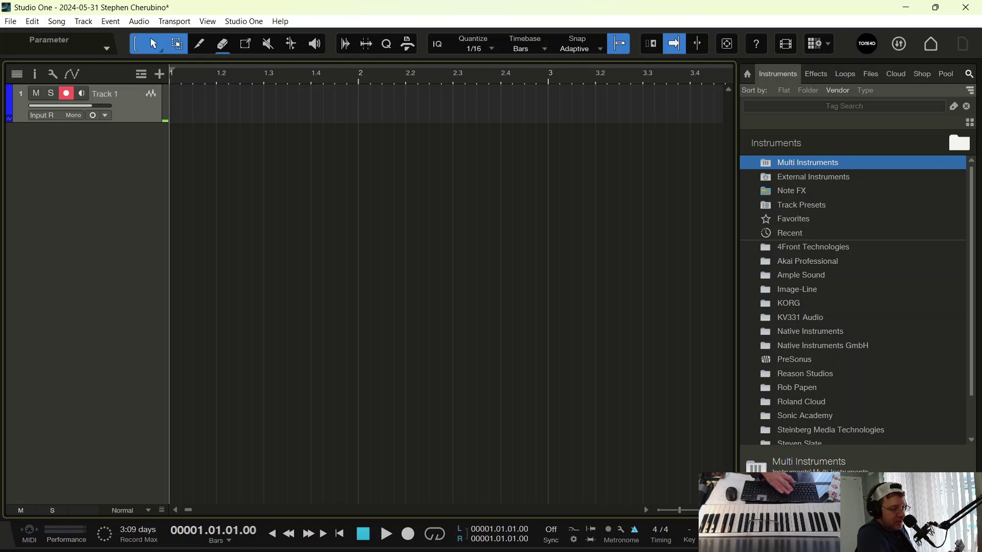
key(space)
key(space)
key(Home)
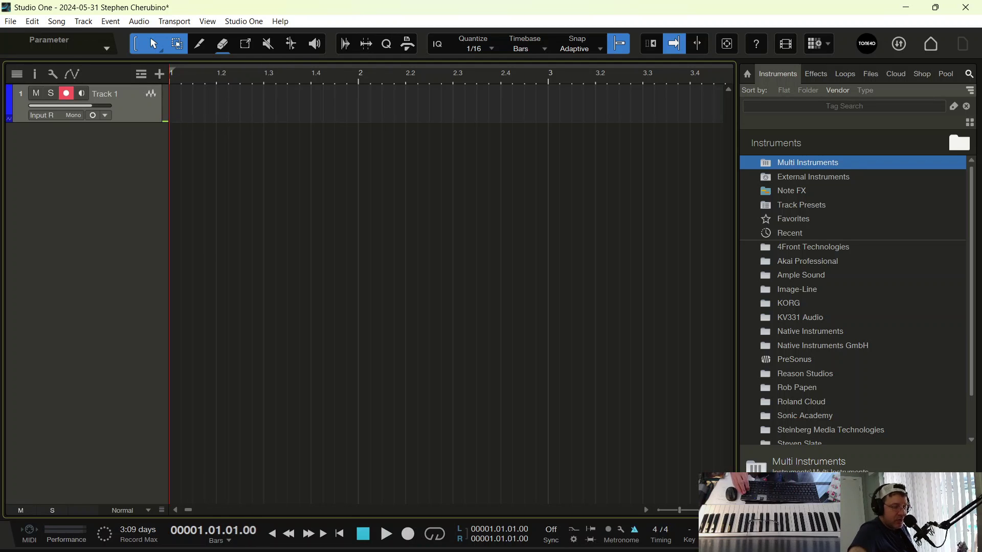
key(KP_Multiply)
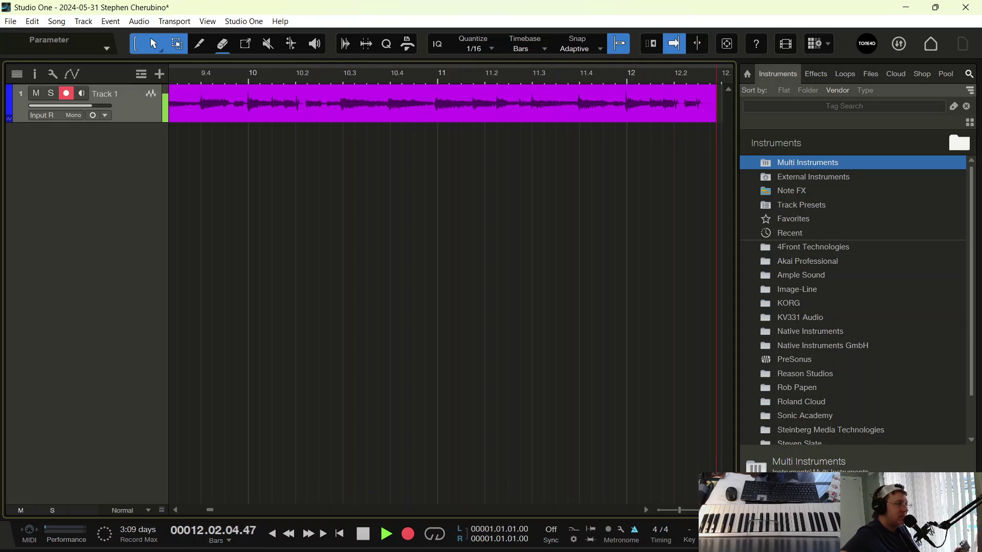
key(space)
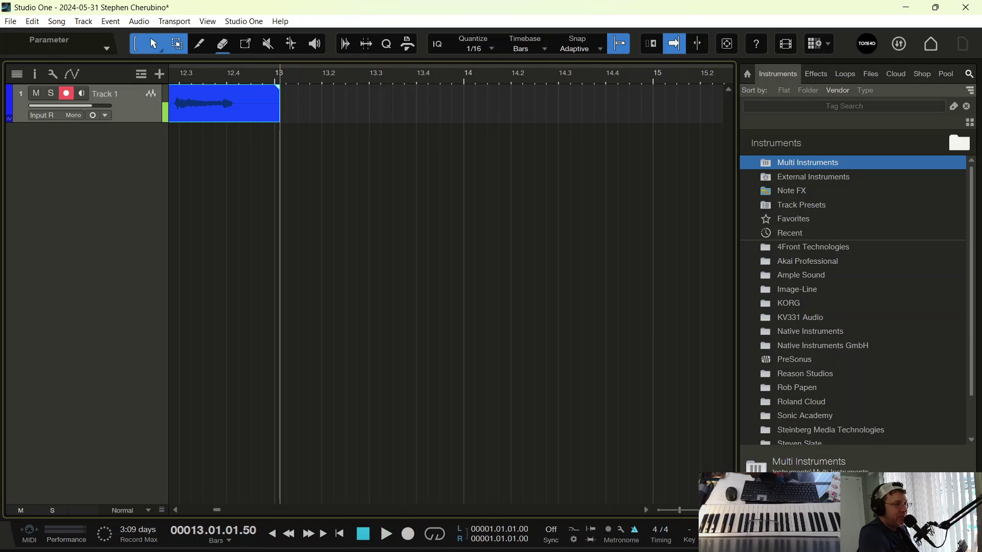
Play back the Track 1 recording around bars 10 to 12 to find the best two-bar passage.
drag(199, 74, 262, 80)
key(space)
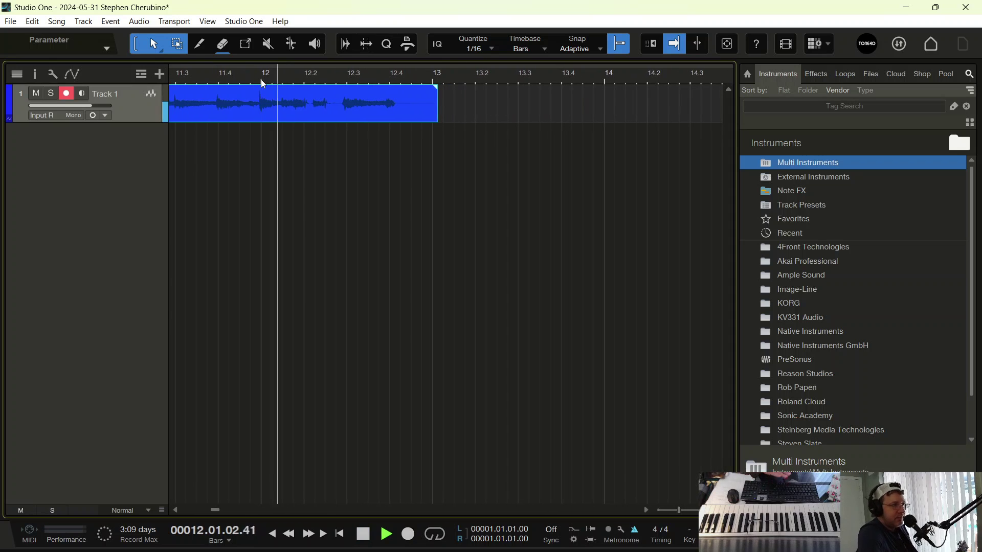
drag(227, 76, 285, 76)
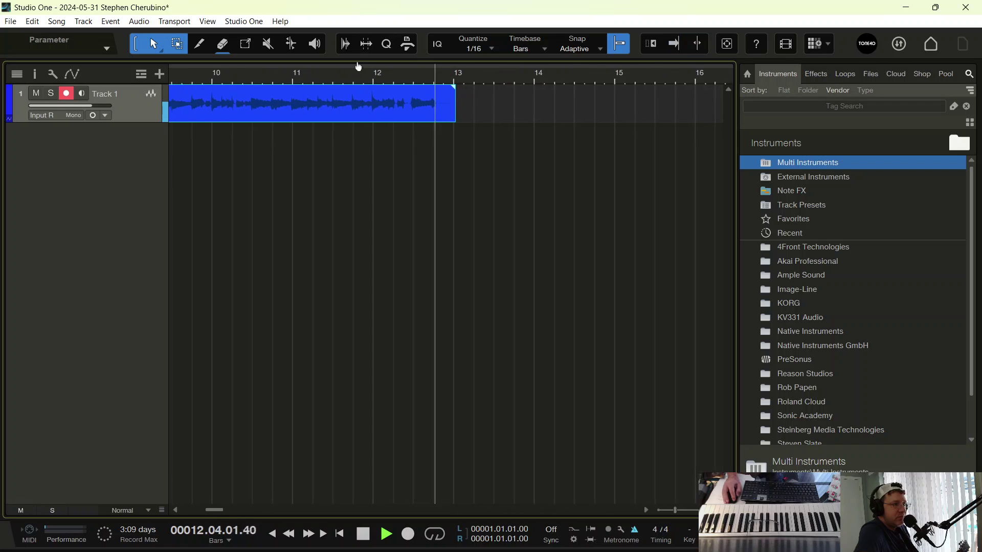
click(236, 75)
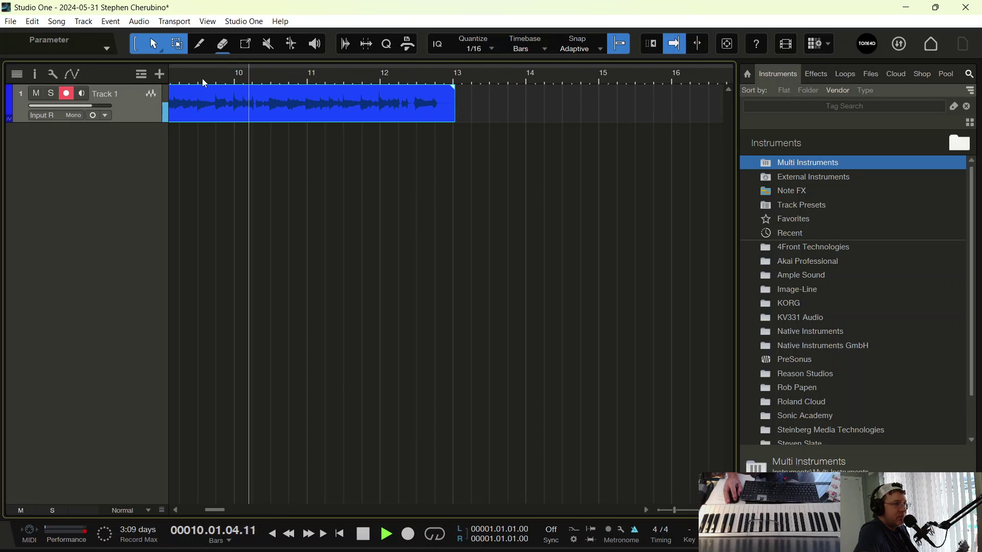
drag(201, 79, 218, 88)
Split the Track 1 recording at beat 3 of bars 10 and 12, and delete the pieces outside those cuts.
key(alt+x)
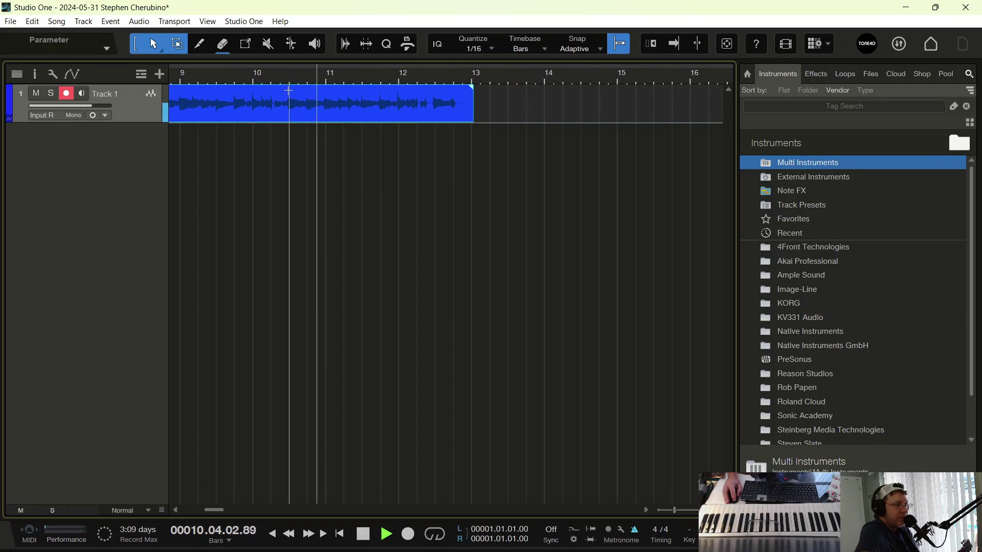
click(324, 100)
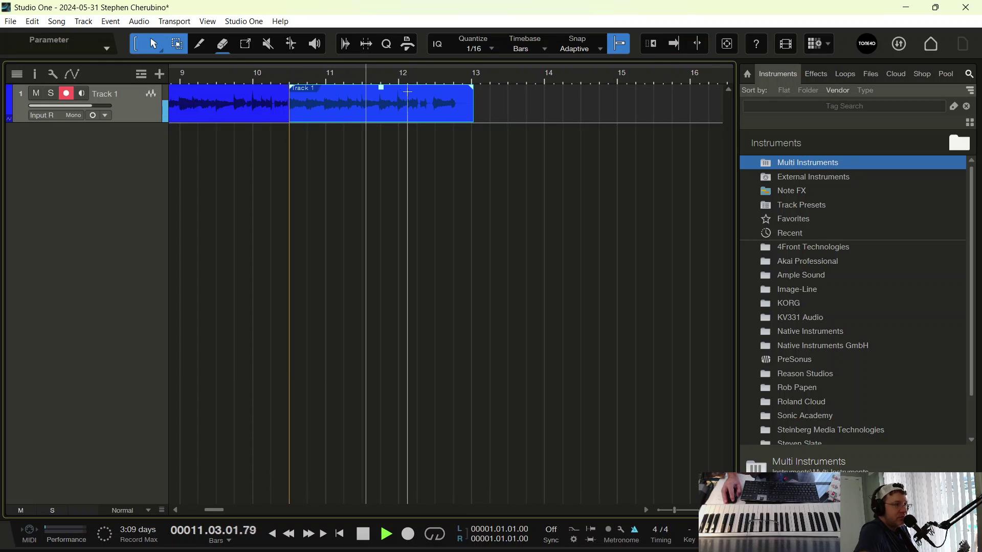
alt+click(435, 88)
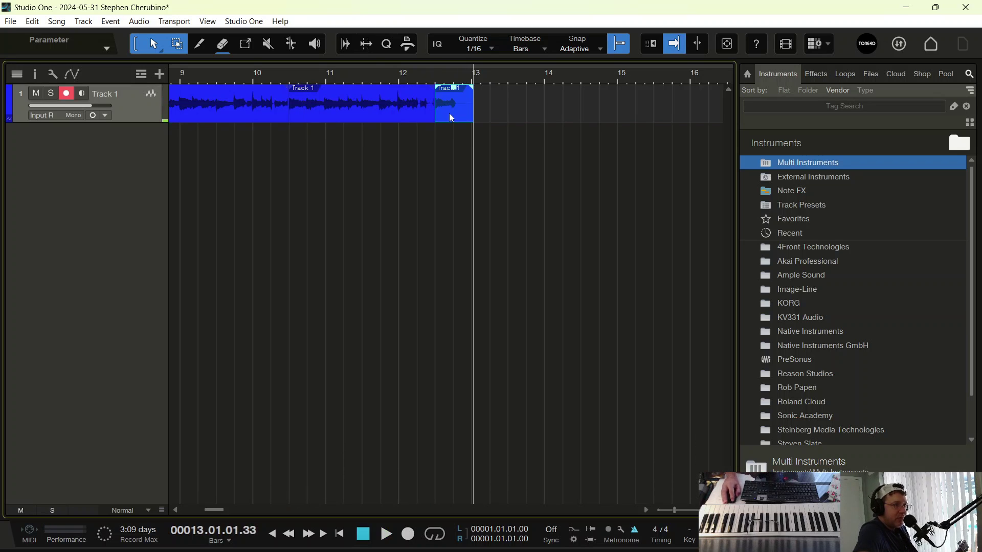
key(Delete)
click(246, 117)
key(Delete)
Move the remaining two-bar Track 1 clip to bar 1 and play it from the start of the song.
drag(247, 77, 414, 58)
drag(423, 104, 172, 102)
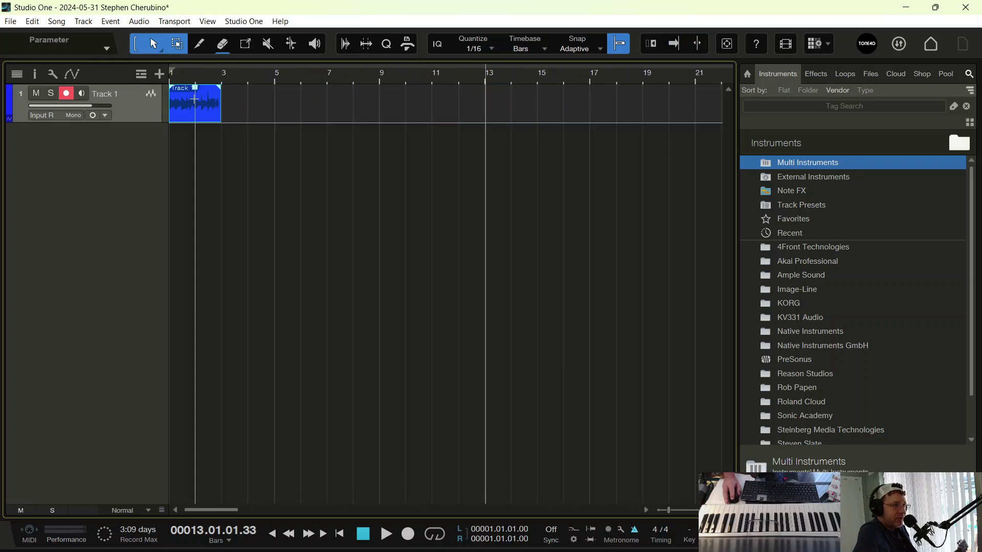
key(Home)
key(space)
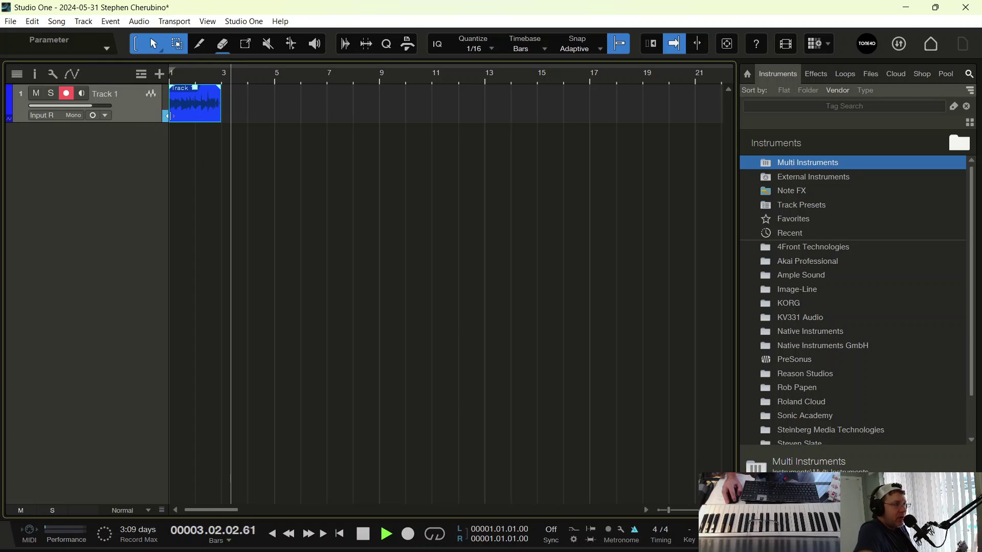
key(space)
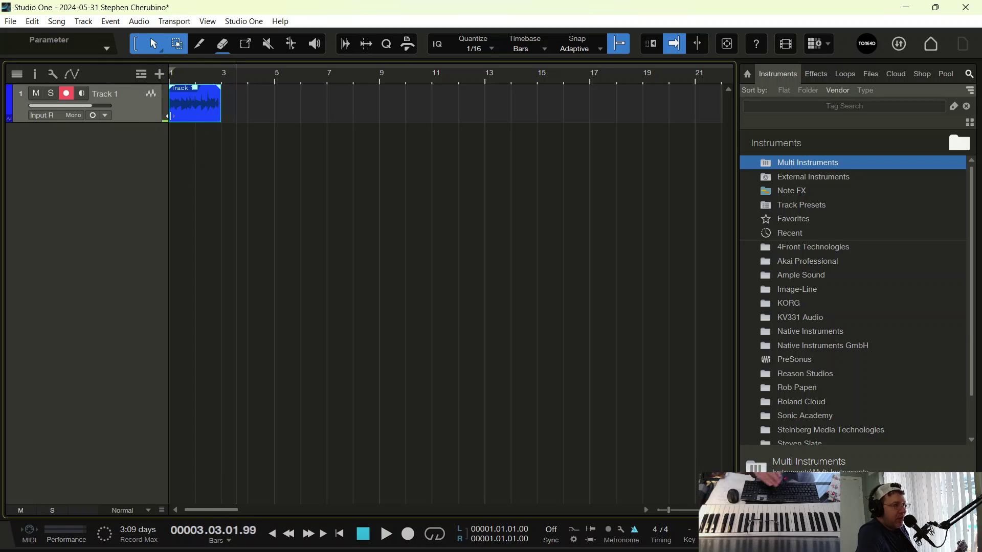
Add a second mono audio track, set its input to Input R, and arm it for recording with monitoring on.
right_click(118, 141)
click(158, 169)
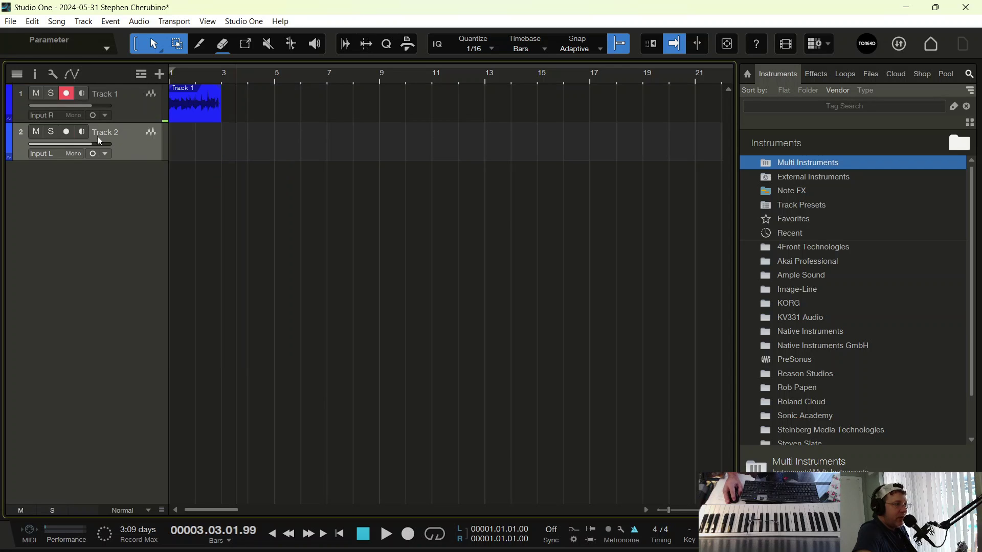
click(82, 136)
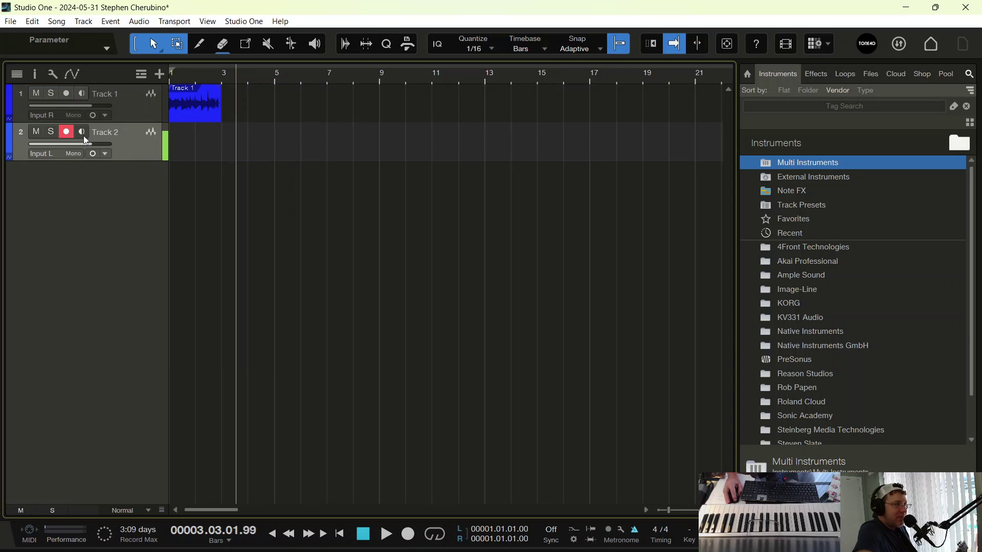
click(51, 153)
click(88, 197)
Record a doubling take on Track 2 from bar 1 and trim its end to match the Track 1 clip.
click(341, 536)
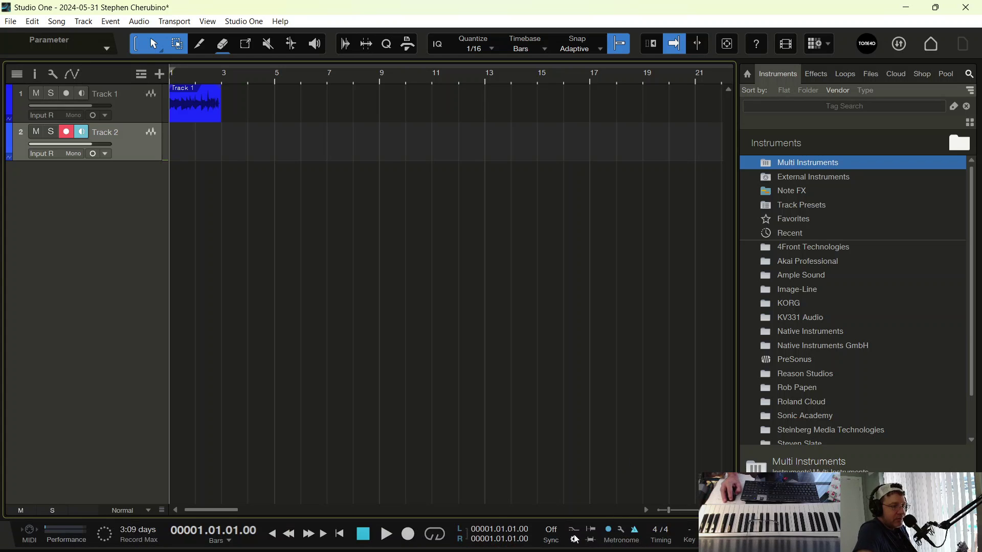
click(405, 537)
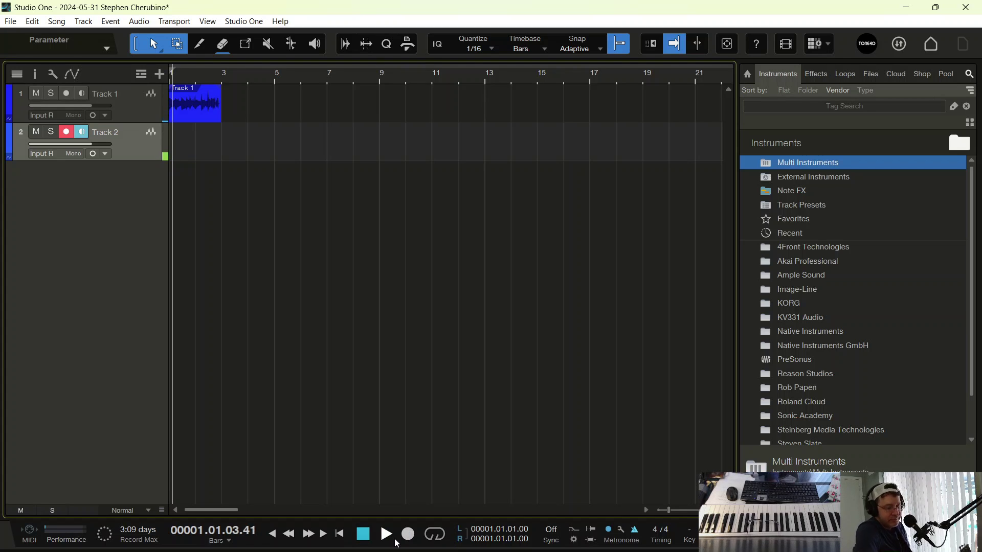
key(KP_Multiply)
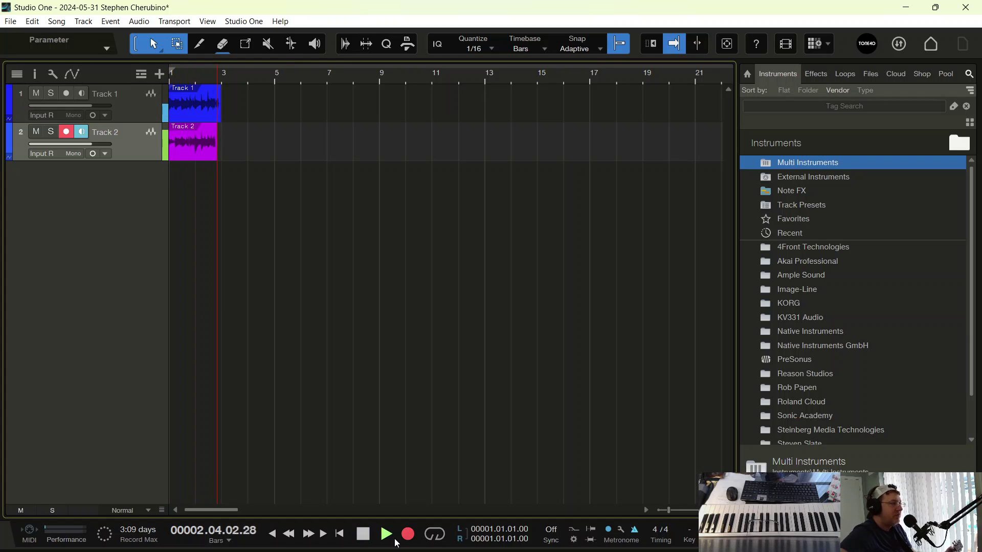
key(space)
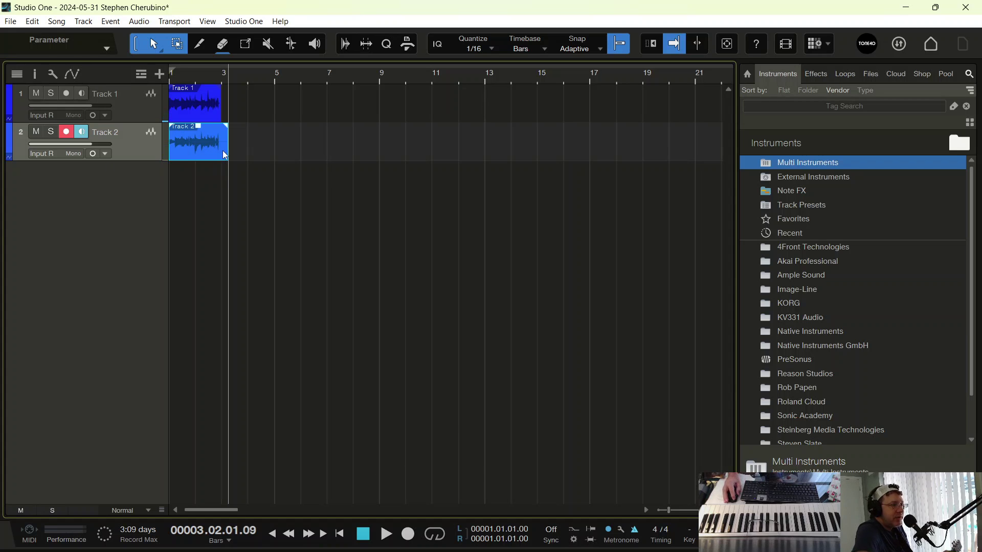
drag(223, 154, 221, 153)
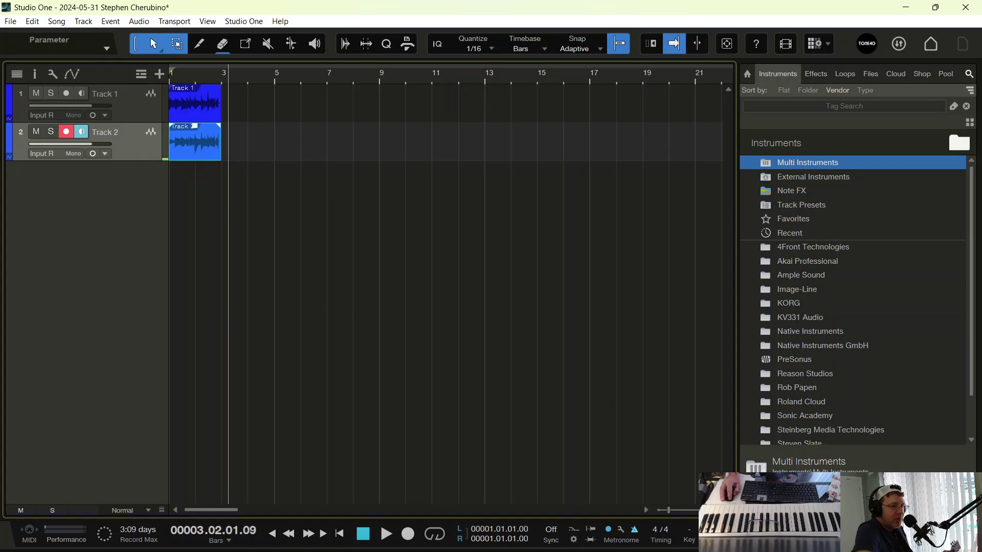
Pan Track 1 to L92 and Track 2 to R84 in the mixer, and play both takes from the start.
key(F3)
drag(311, 336, 386, 342)
click(339, 534)
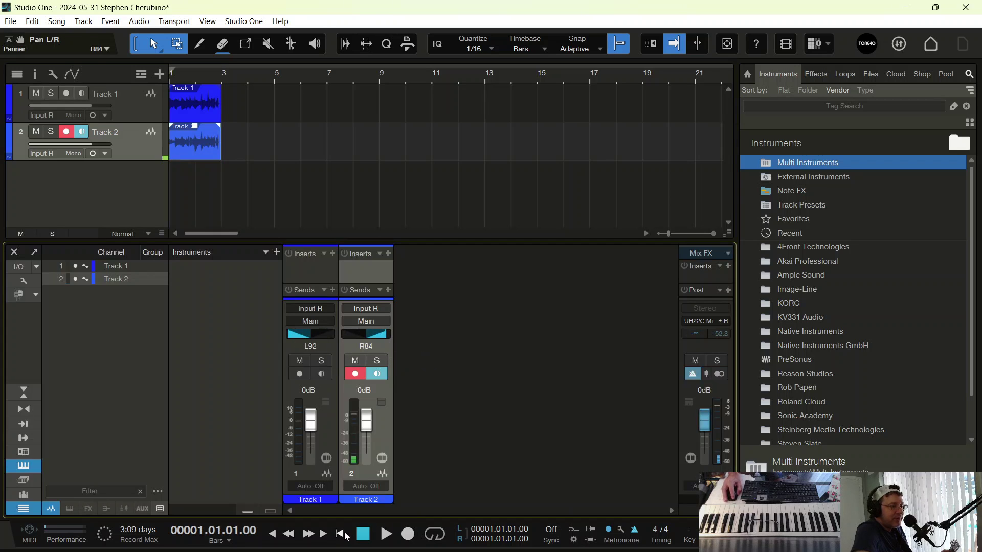
click(385, 535)
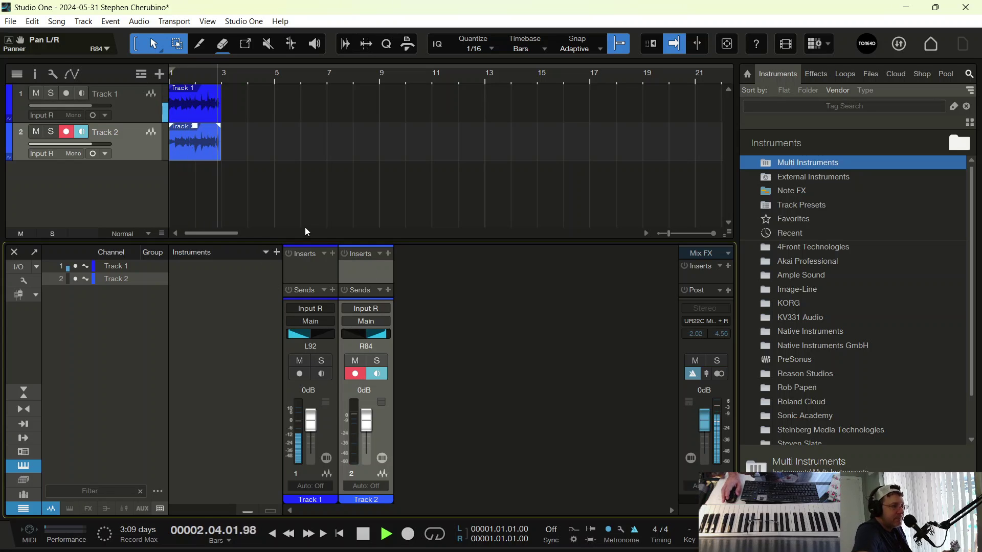
click(340, 534)
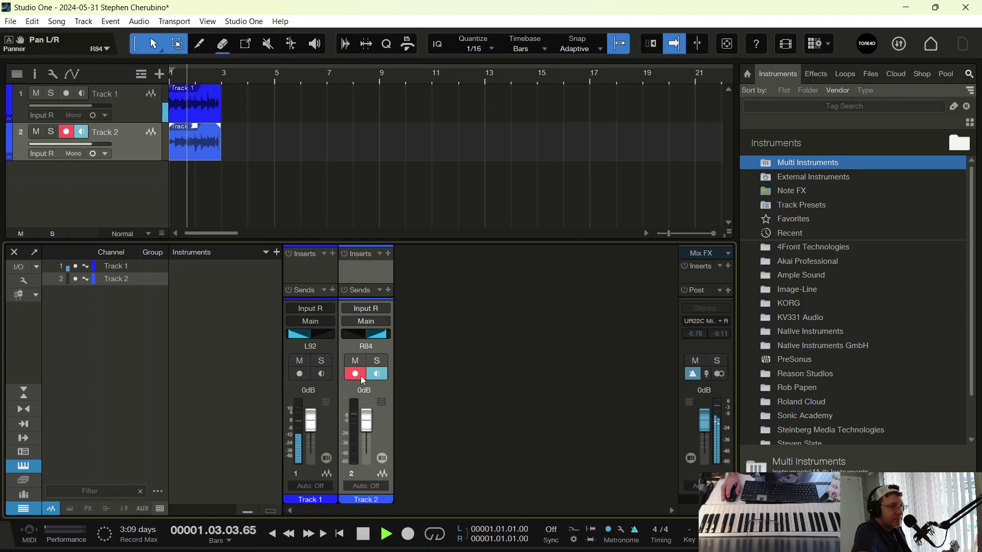
click(368, 535)
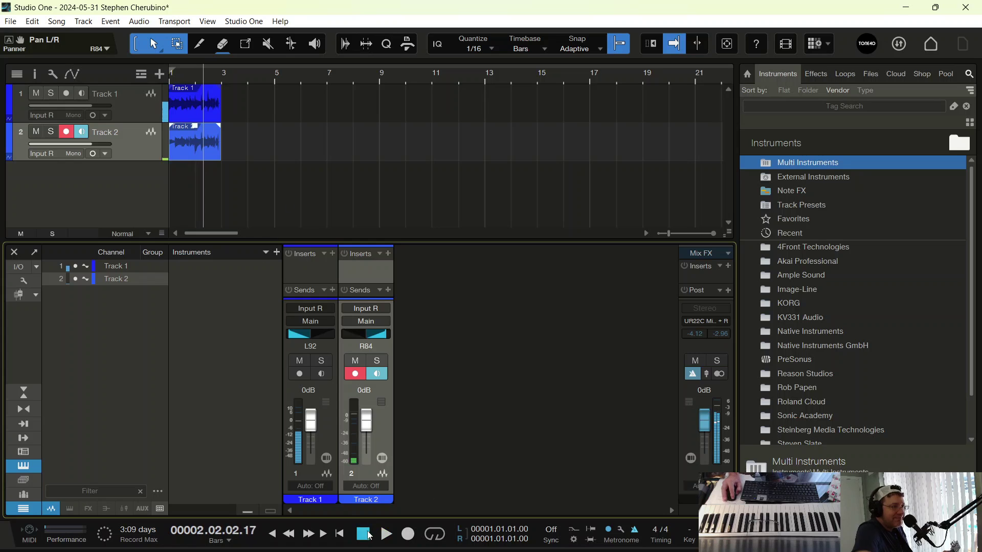
Undo the first Track 2 take and record a new doubling take on Track 2 from bar 1.
key(ctrl+z)
key(Home)
key(space)
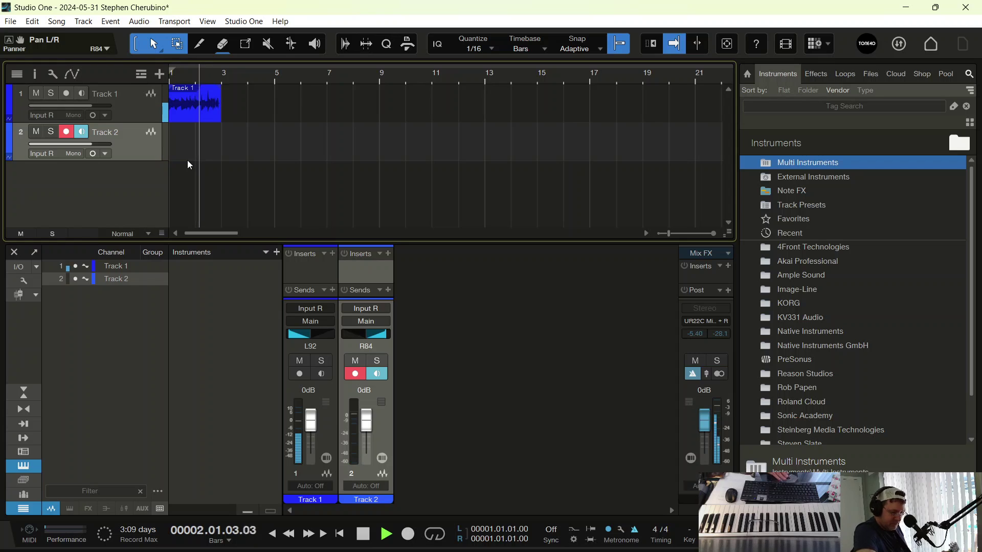
key(comma)
key(KP_Multiply)
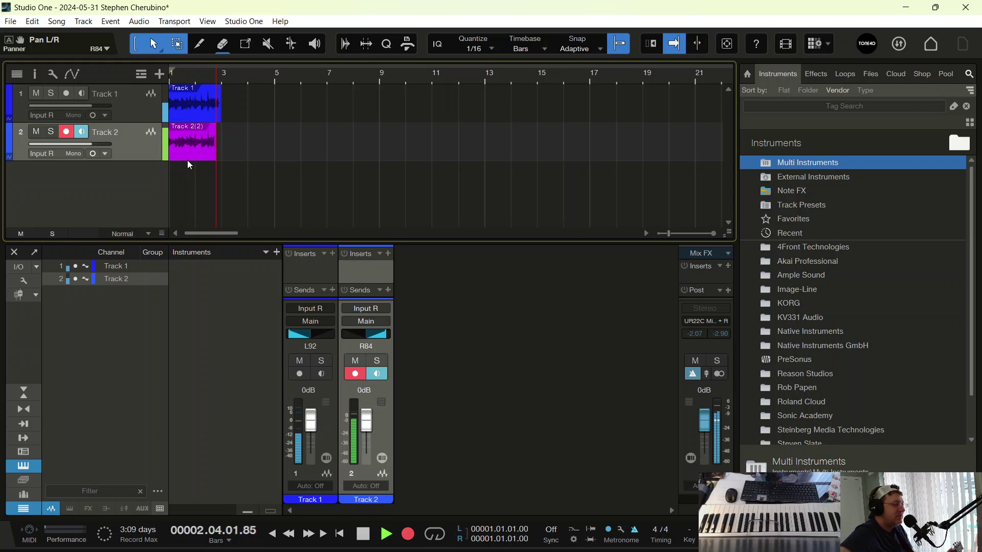
key(space)
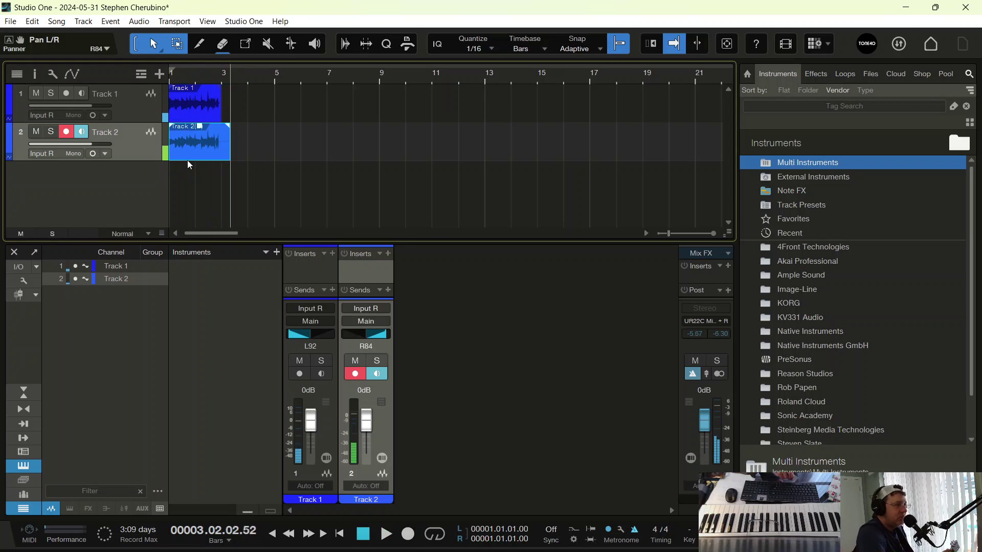
Trim the end of the new Track 2 clip to bar 3 and play both panned tracks together.
drag(227, 151, 221, 150)
click(362, 534)
click(385, 534)
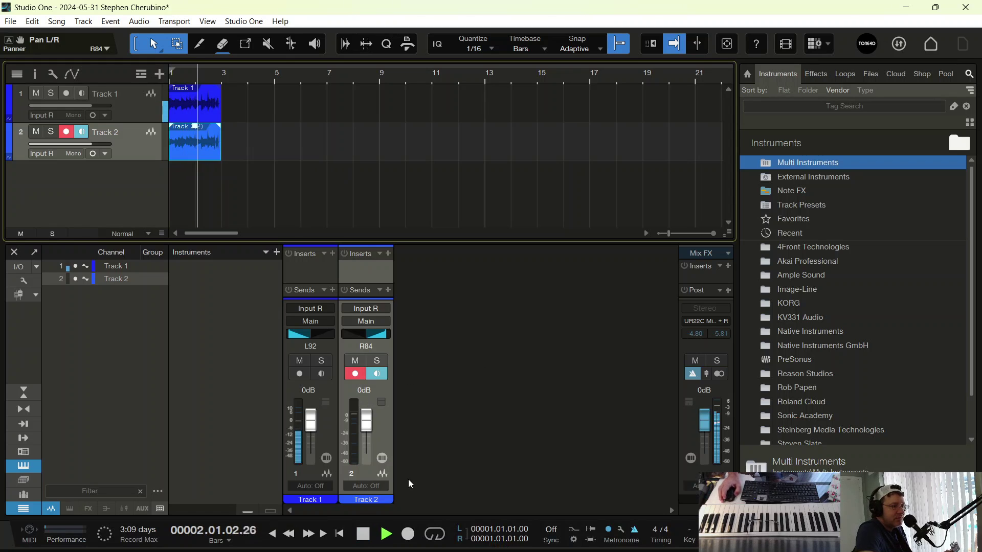
Stop playback, add a third mono audio track with Input R as its input, and record-arm it in place of Track 2.
click(364, 531)
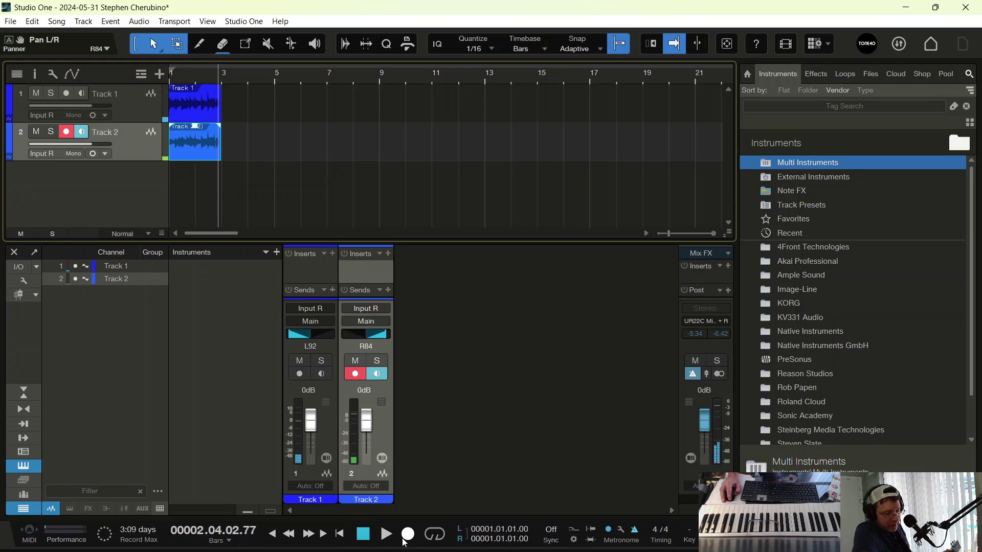
right_click(126, 177)
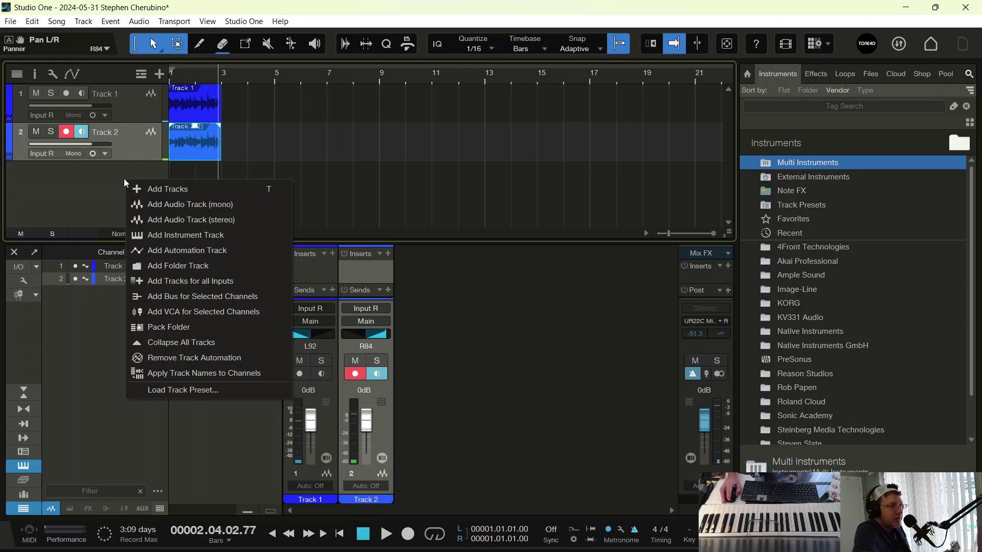
click(155, 205)
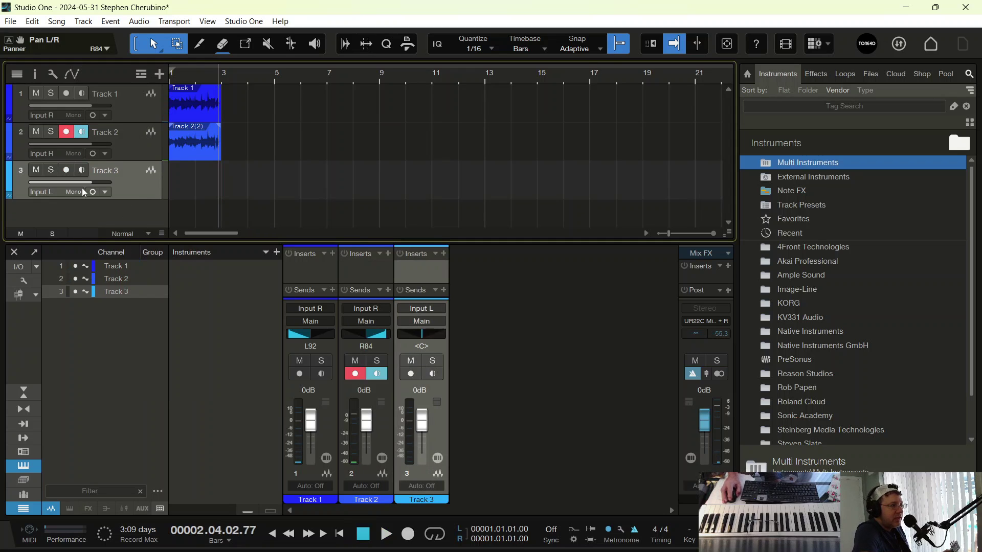
click(53, 192)
click(72, 231)
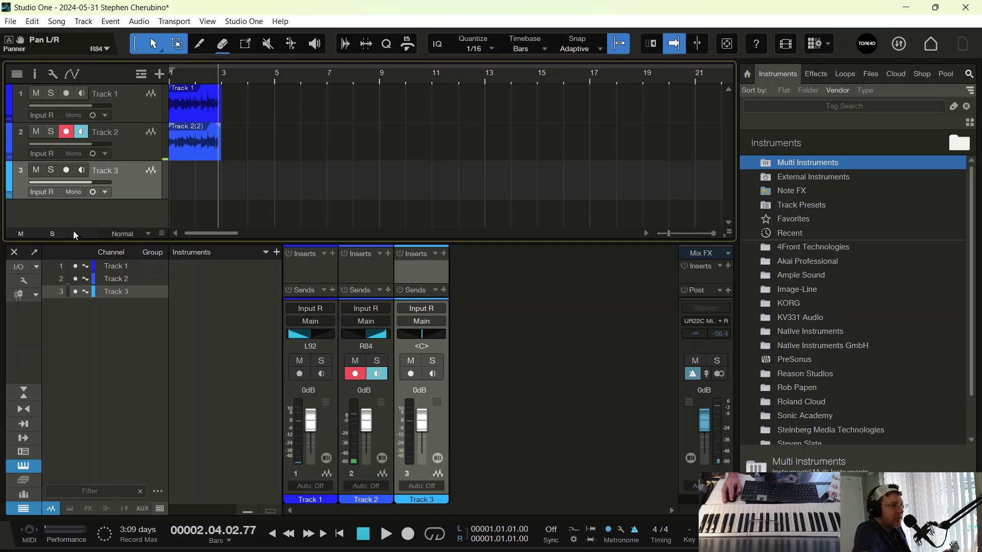
click(66, 131)
click(66, 170)
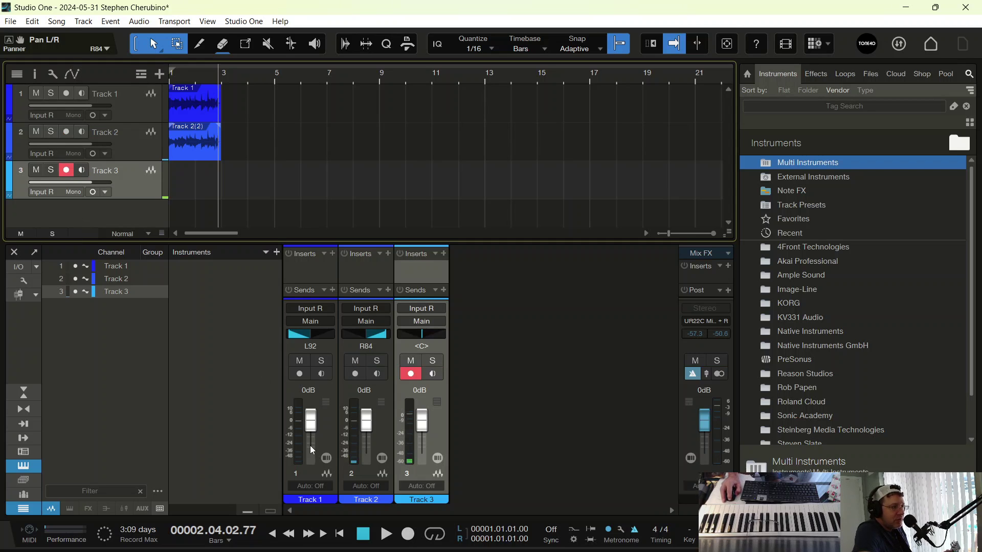
Duplicate the two-bar clips on Tracks 1 and 2 together ten times along the timeline.
drag(248, 161, 197, 111)
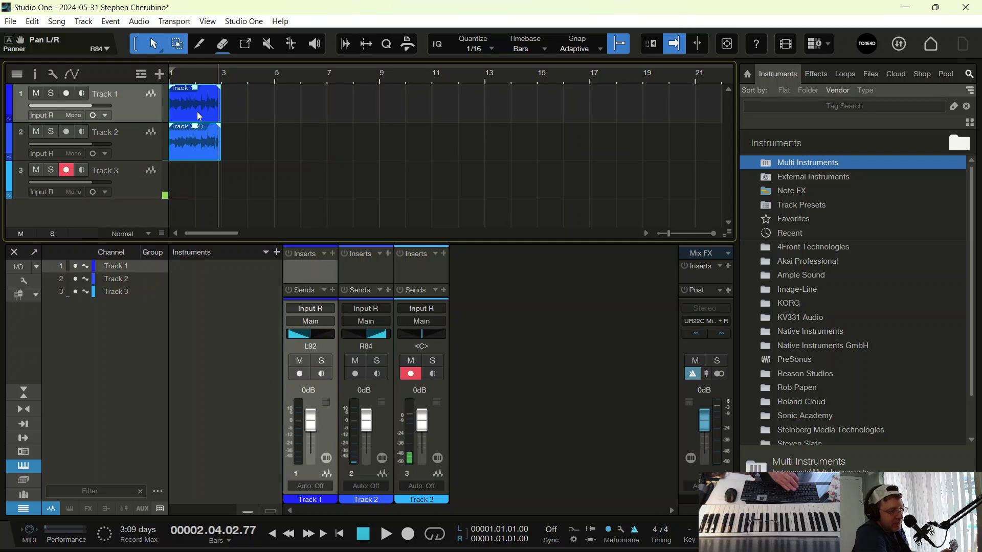
key(d)
key(d)
key(d)
key(d)
key(d)
key(d)
key(d)
key(d)
key(d)
key(d)
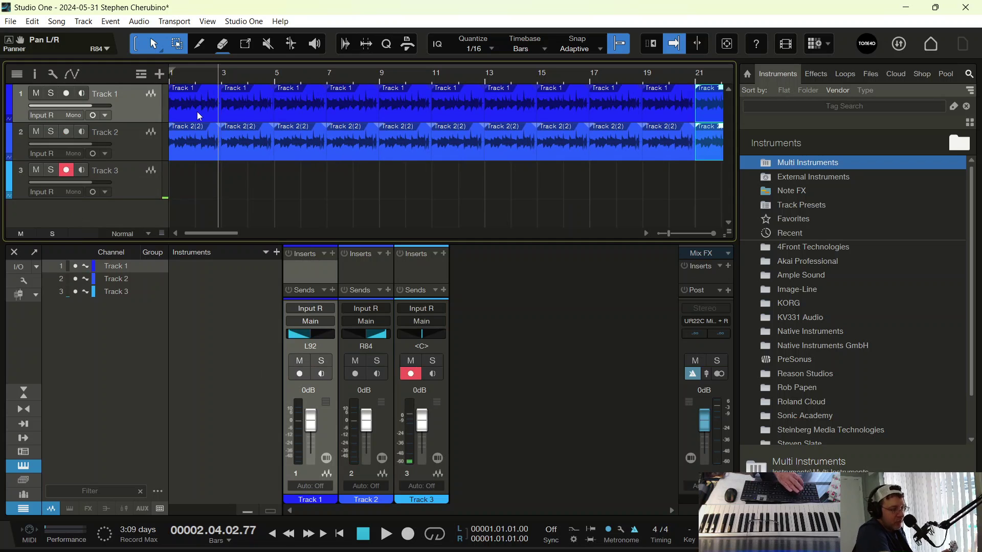
Record a new take on Track 3 from bar 1 and stop just past bar 7.
key(comma)
key(KP_Multiply)
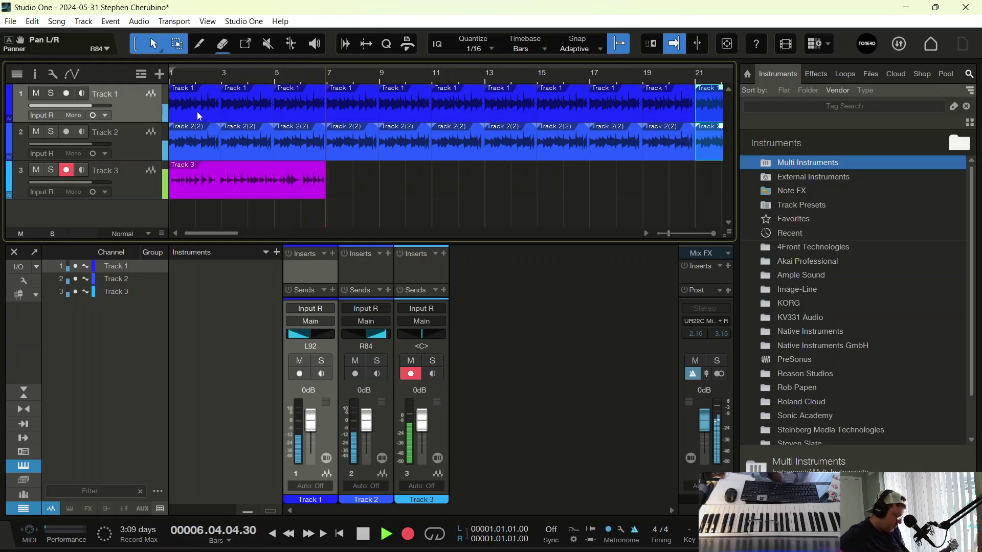
key(space)
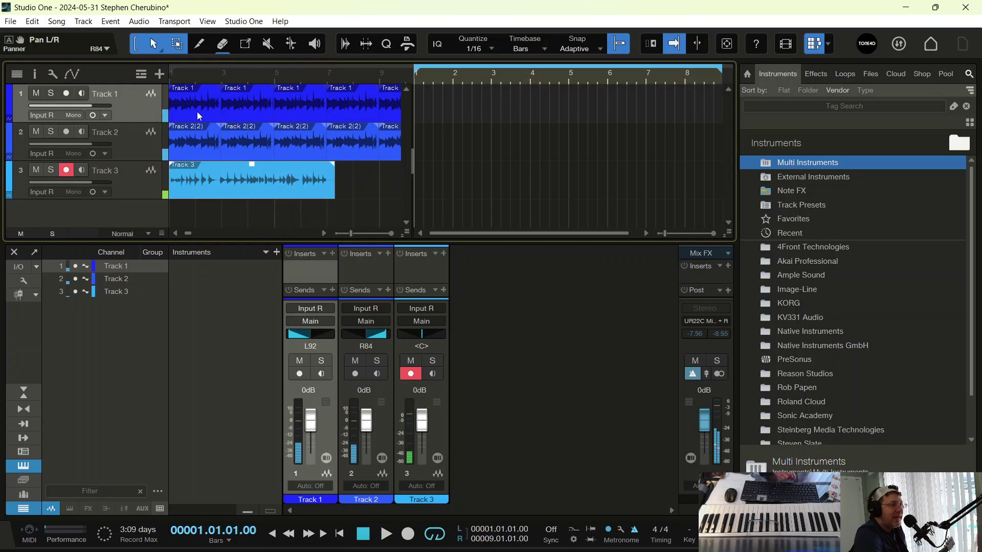
Split the Track 3 recording at bars 5 and 7, delete the outer pieces, and move the remaining two-bar clip to bar 1.
alt+click(274, 169)
alt+click(326, 170)
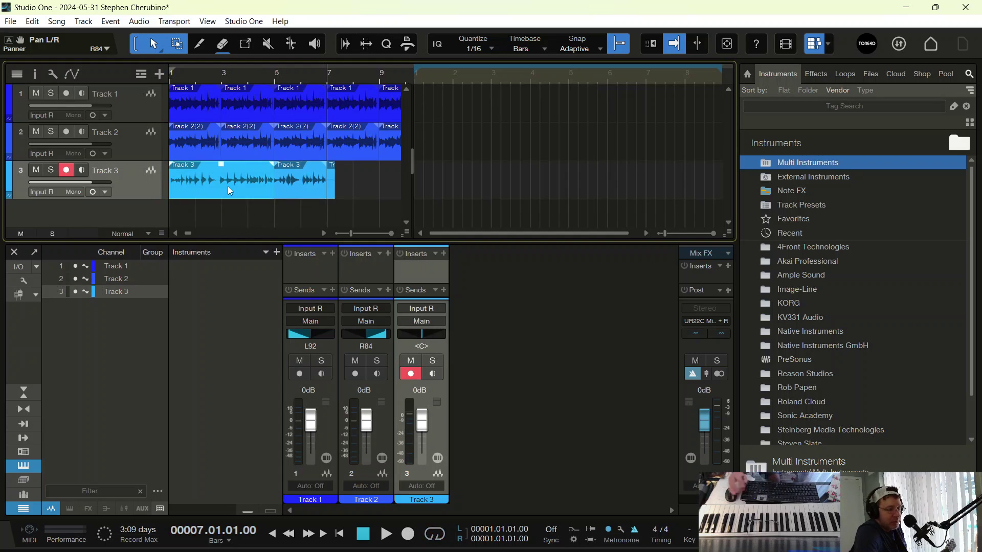
click(228, 191)
key(Delete)
click(331, 189)
key(Delete)
drag(313, 189, 169, 178)
Play the song while duplicating the Track 3 clip four times up to bar 11, and hide the launcher grid beside the arrangement.
key(f)
key(space)
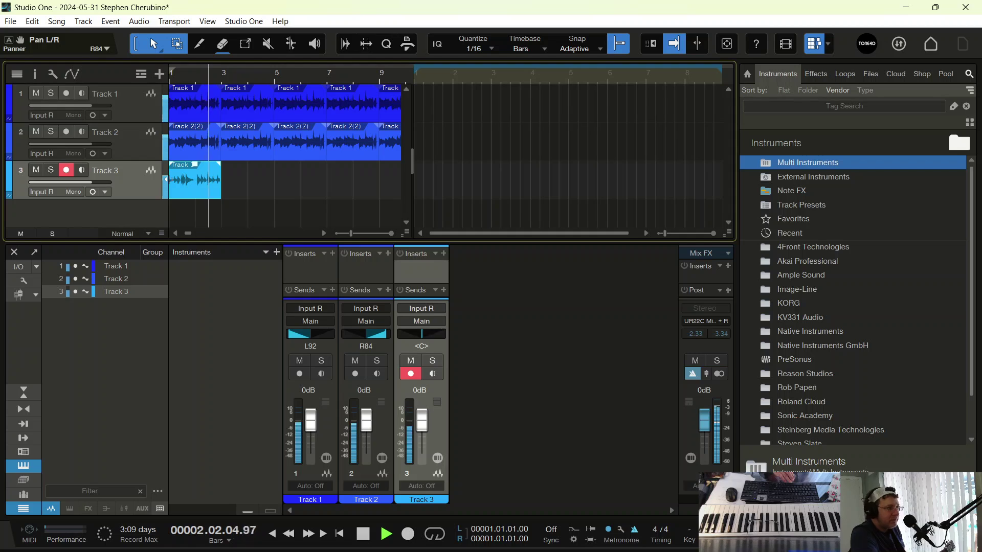
key(d)
key(d)
key(d)
key(d)
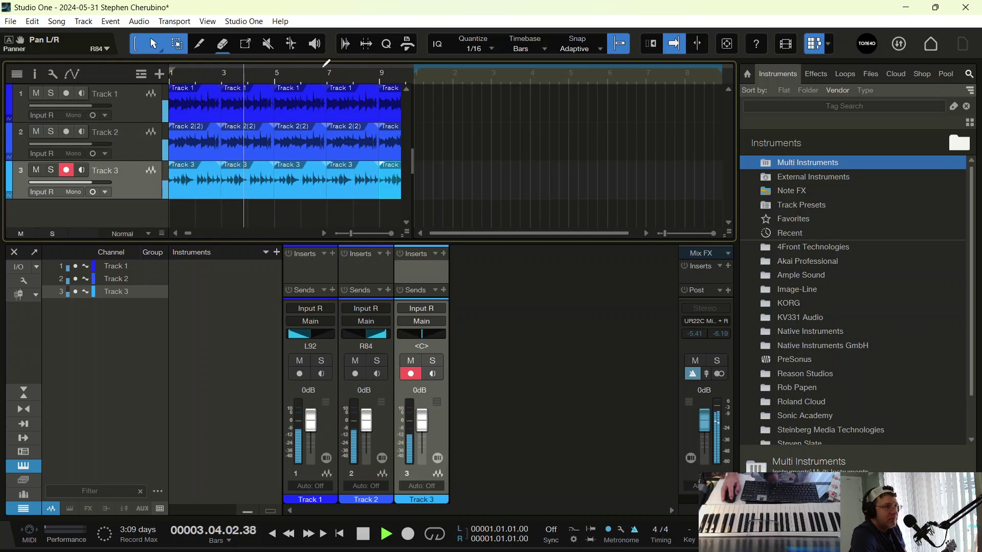
click(817, 46)
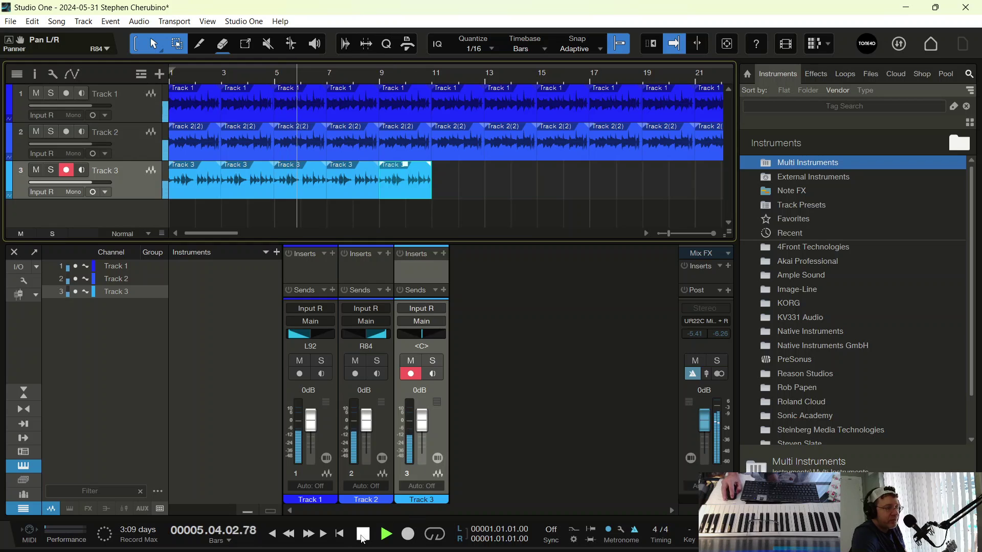
key(space)
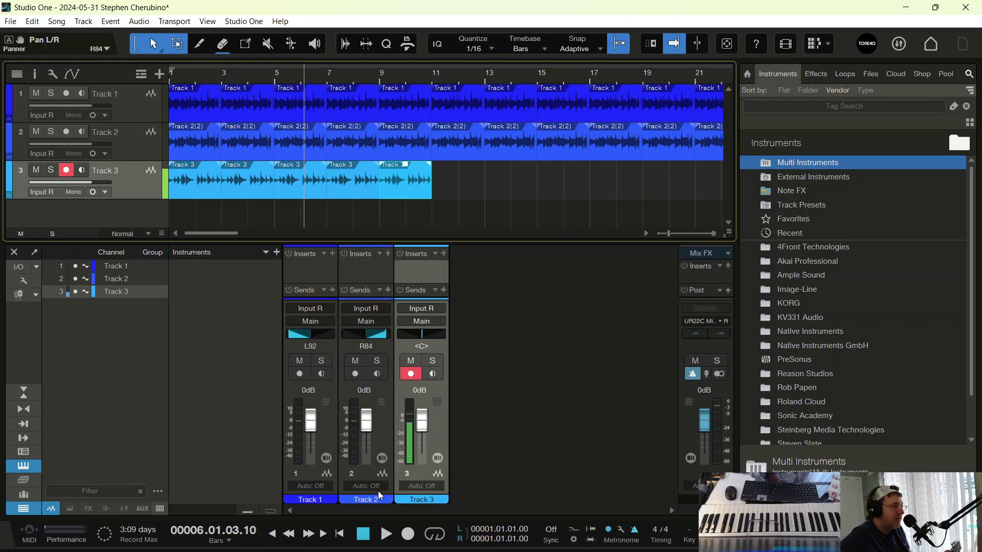
Return the playhead to bar 1 and add a fourth mono audio track with Input R as its input.
key(comma)
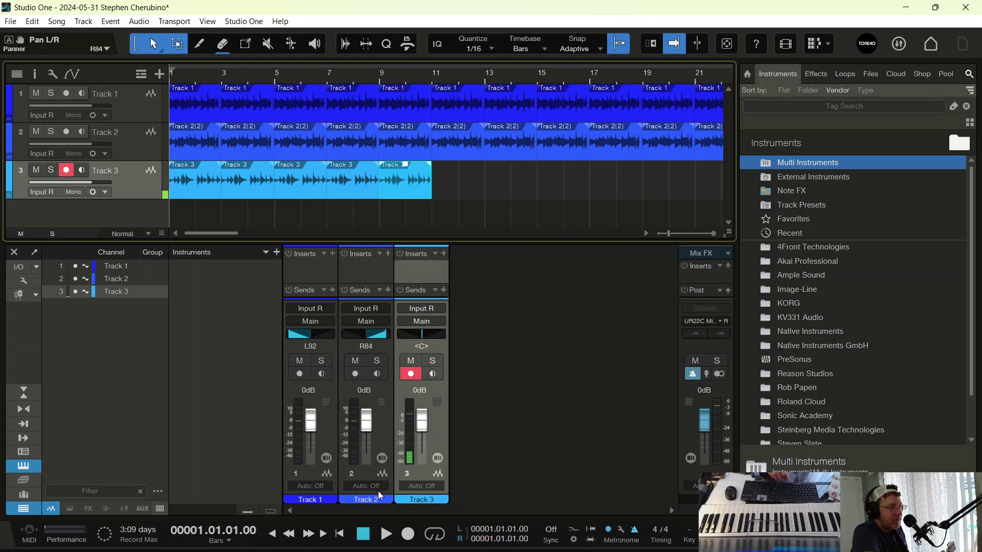
right_click(99, 208)
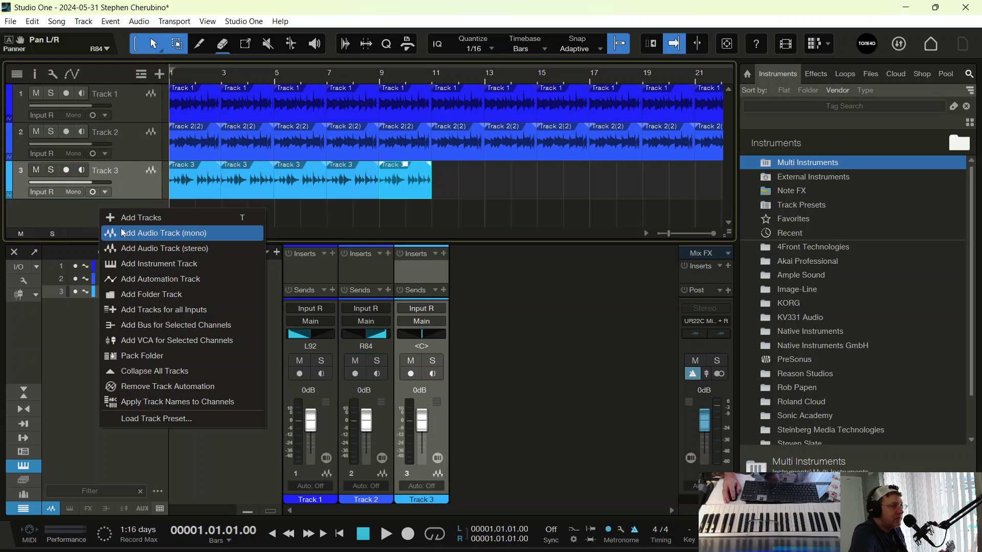
click(123, 233)
click(50, 219)
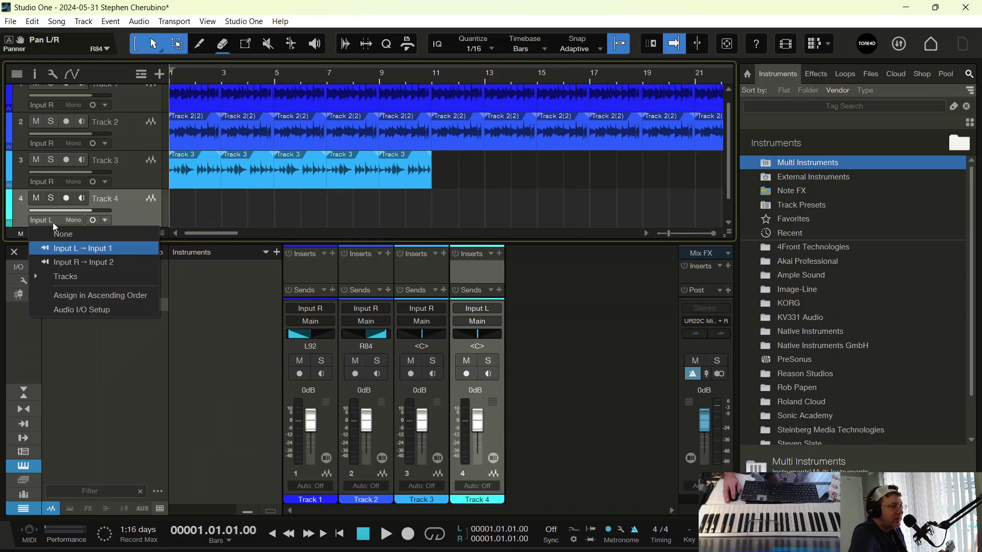
click(76, 260)
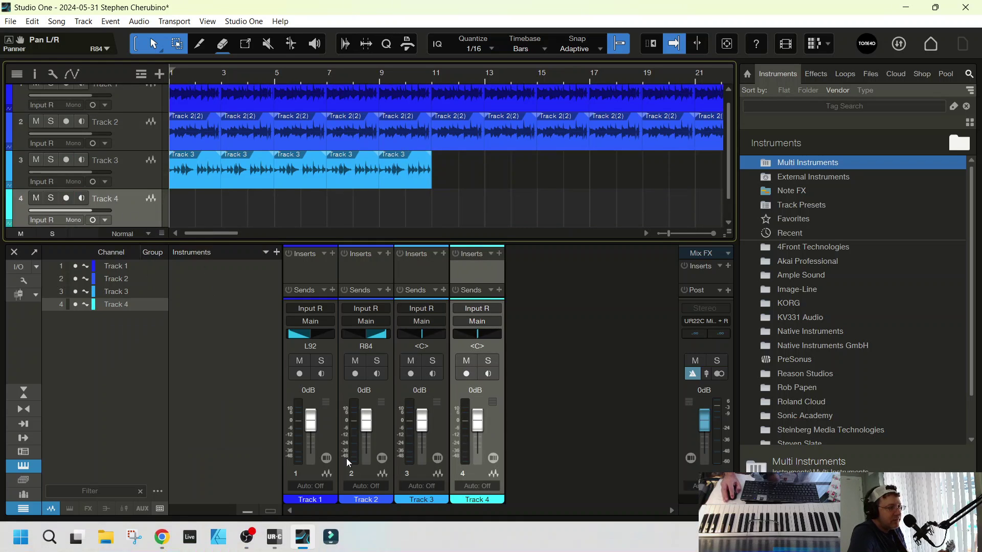
Record a take on Track 4 from bar 1 and trim the clip to bars 5 to 7.
click(66, 198)
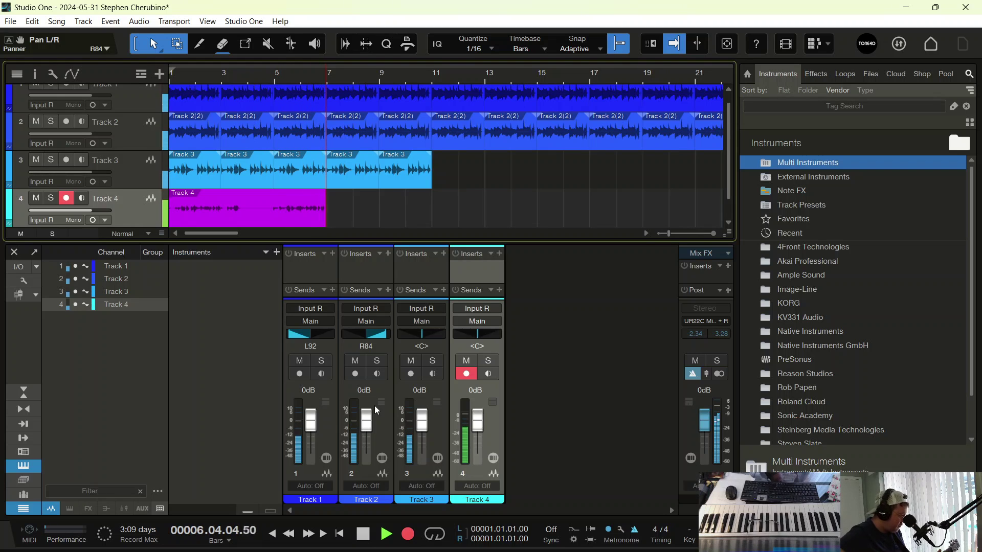
key(space)
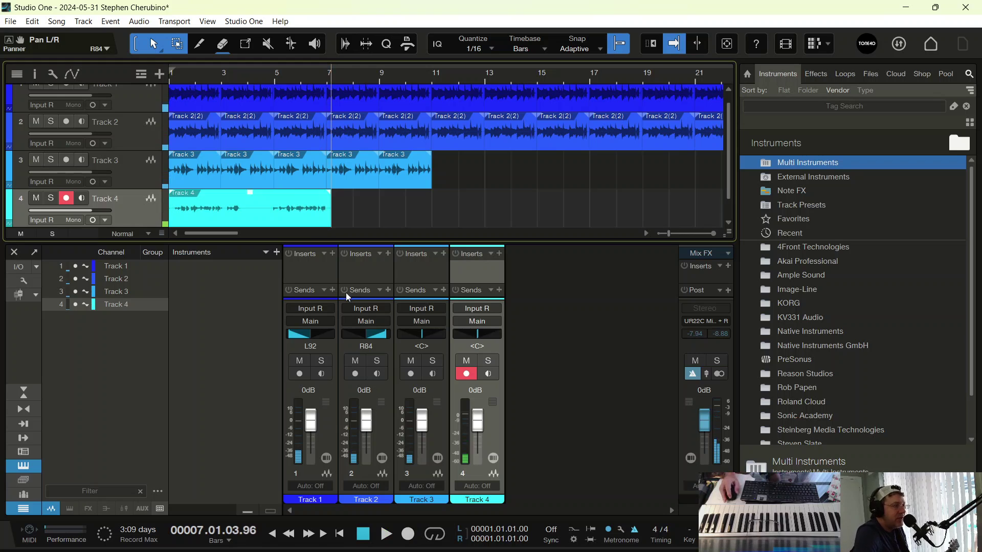
drag(169, 203, 327, 201)
Solo Track 4 to audition its trimmed clip, and move the clip to bar 1.
click(51, 199)
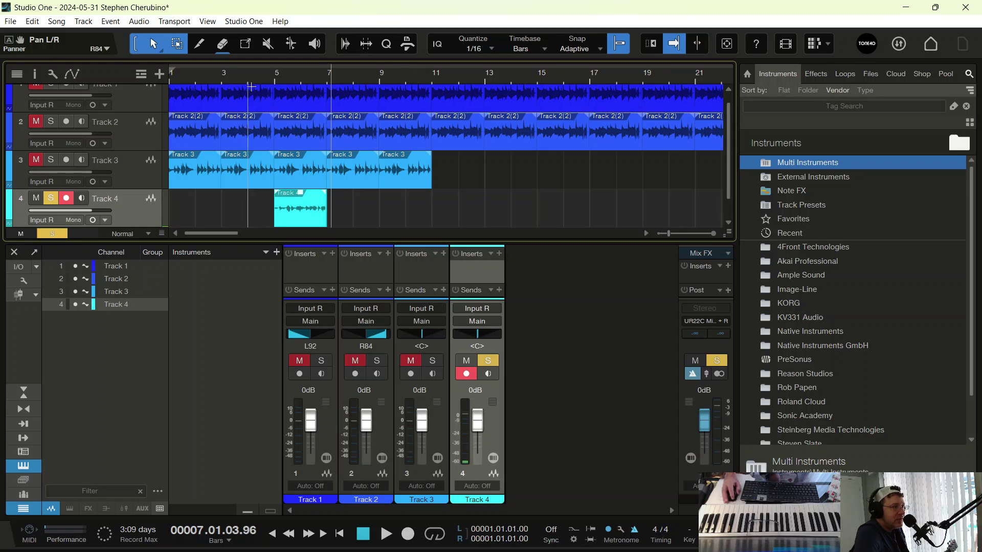
click(276, 81)
key(space)
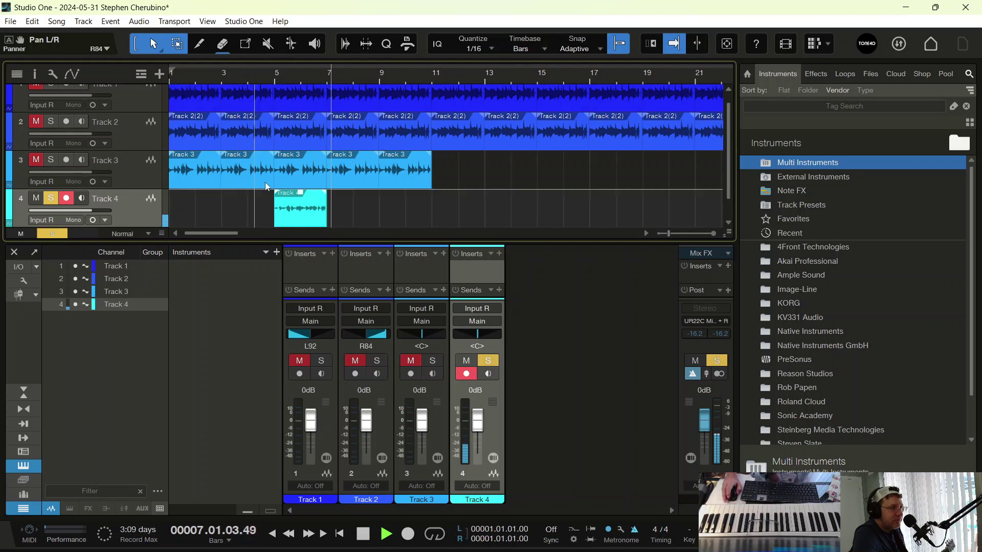
drag(301, 210, 189, 211)
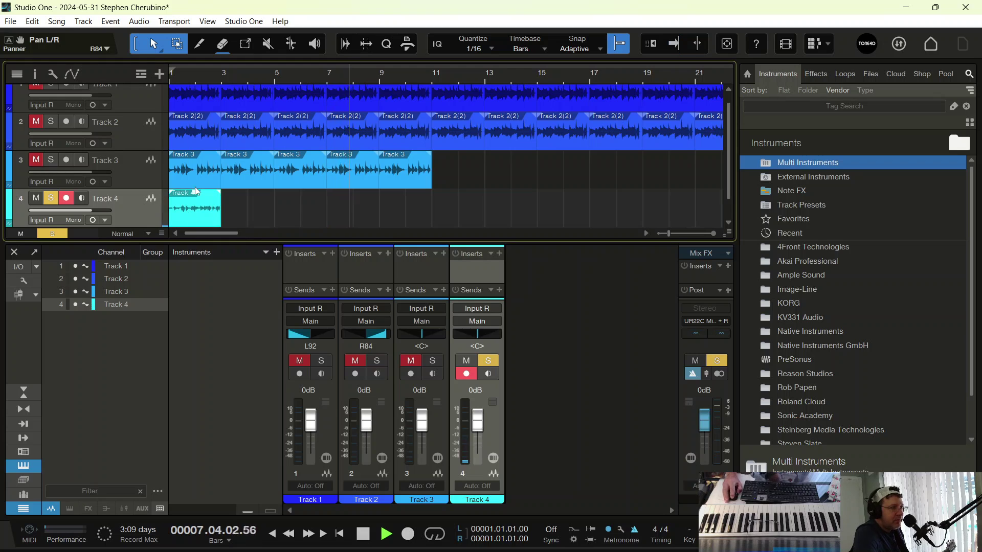
key(space)
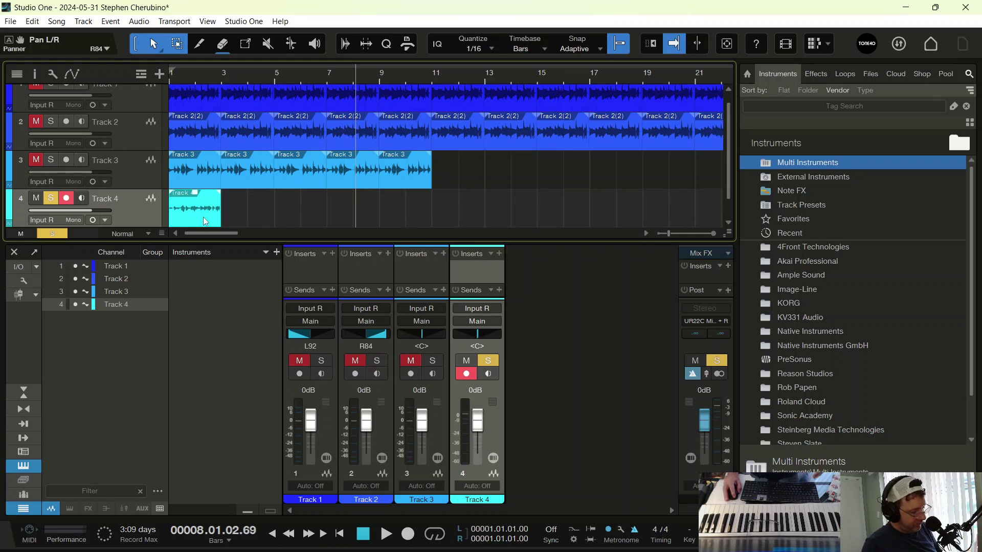
Duplicate the Track 4 clip three times up to bar 9 and take the track out of solo.
key(d)
key(d)
key(d)
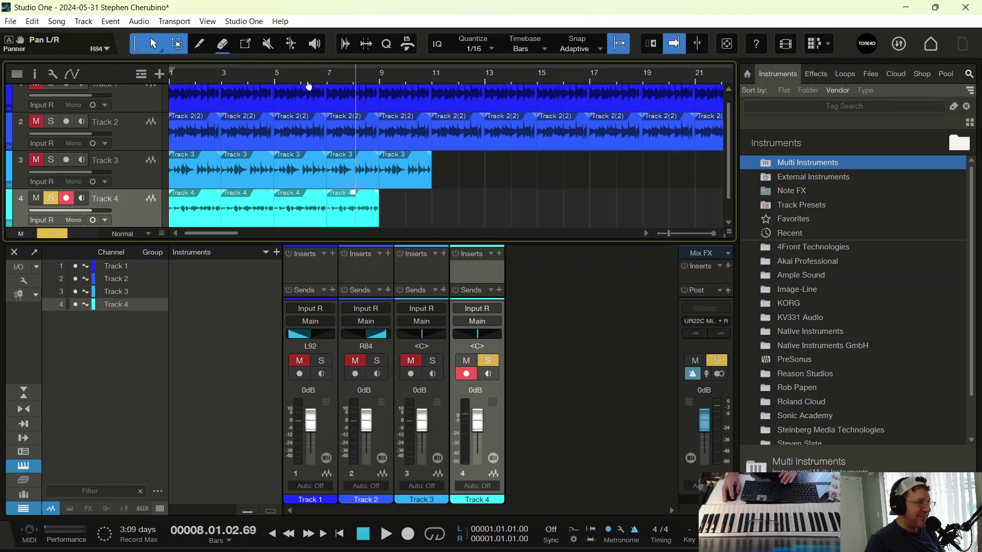
click(50, 199)
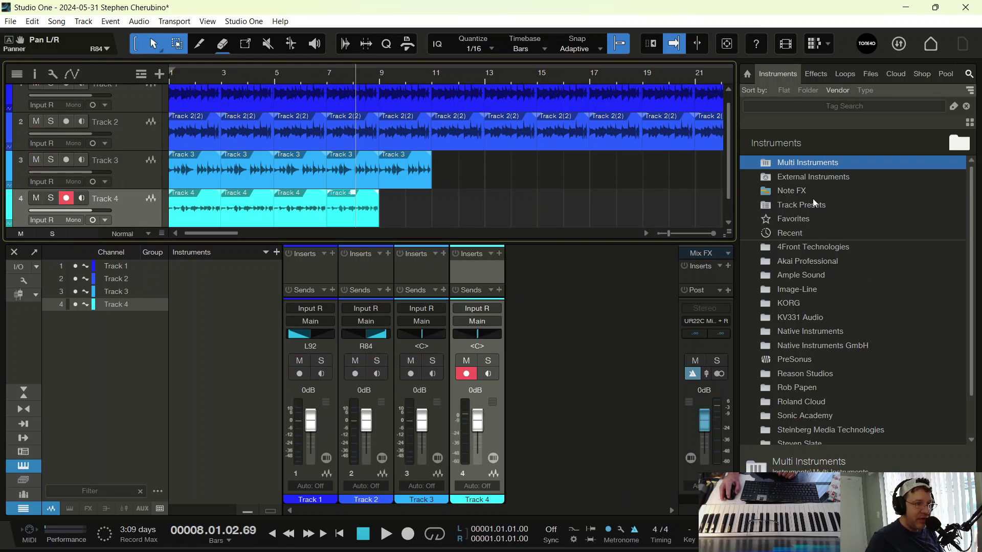
Find Pedalboard among the PreSonus effects and insert it on Track 4.
click(816, 74)
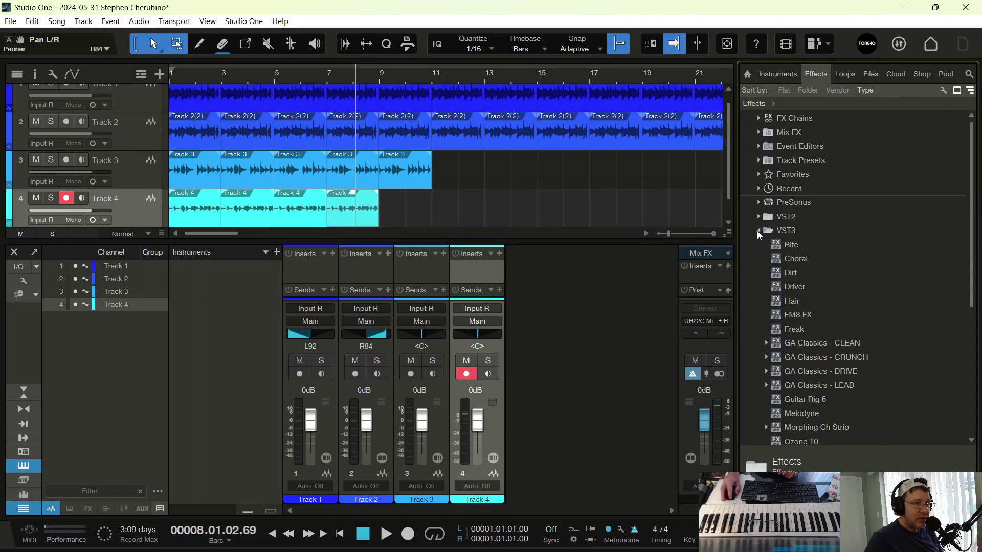
click(758, 230)
click(756, 202)
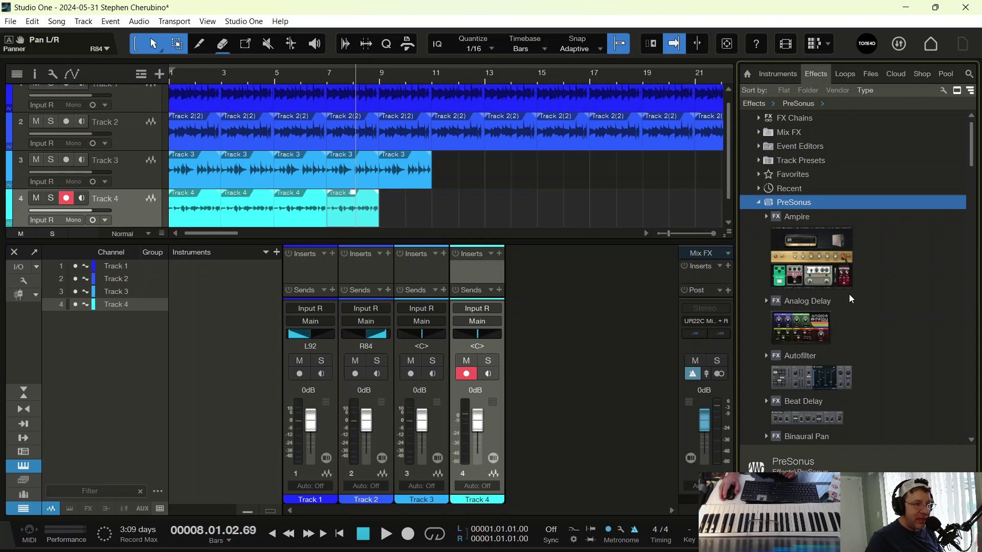
scroll(847, 293, down, 6)
scroll(843, 299, down, 15)
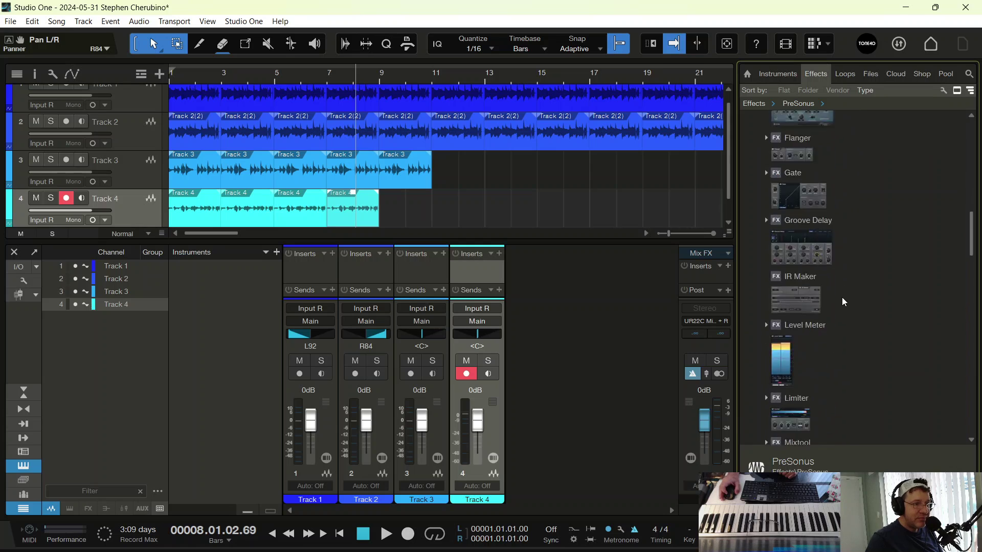
drag(777, 292, 313, 216)
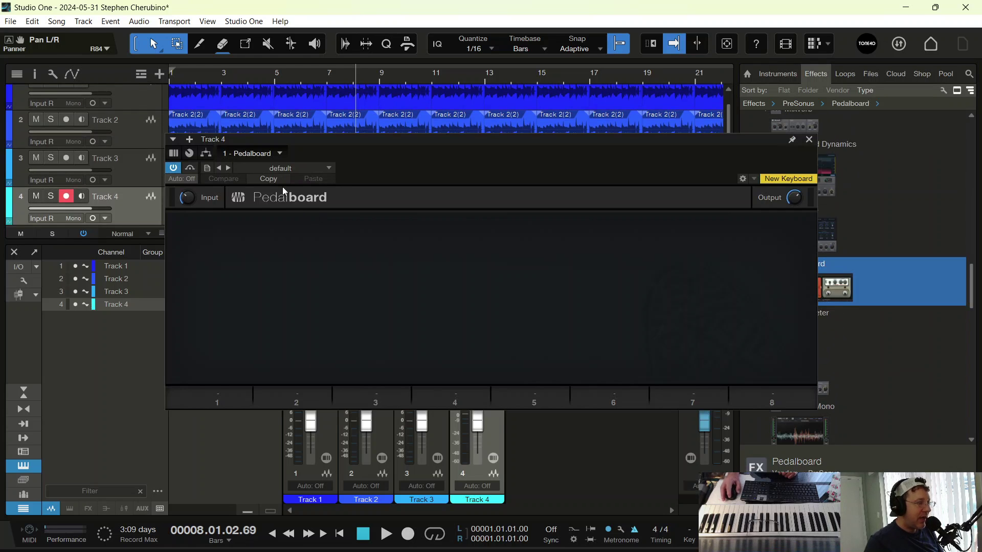
Load the Pitch Shifter pedal into slot 1 of the Pedalboard.
click(223, 395)
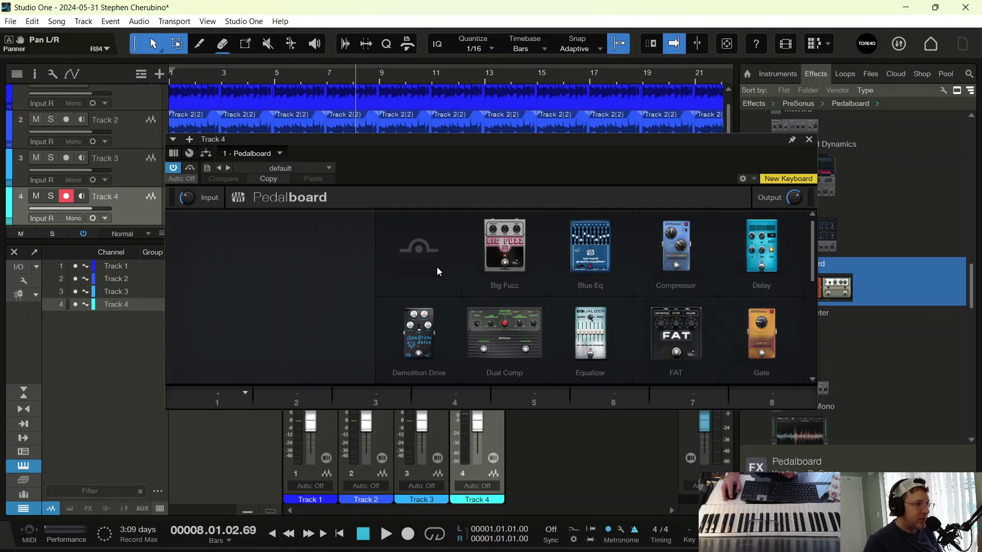
scroll(644, 299, down, 2)
scroll(643, 303, down, 2)
scroll(637, 306, up, 1)
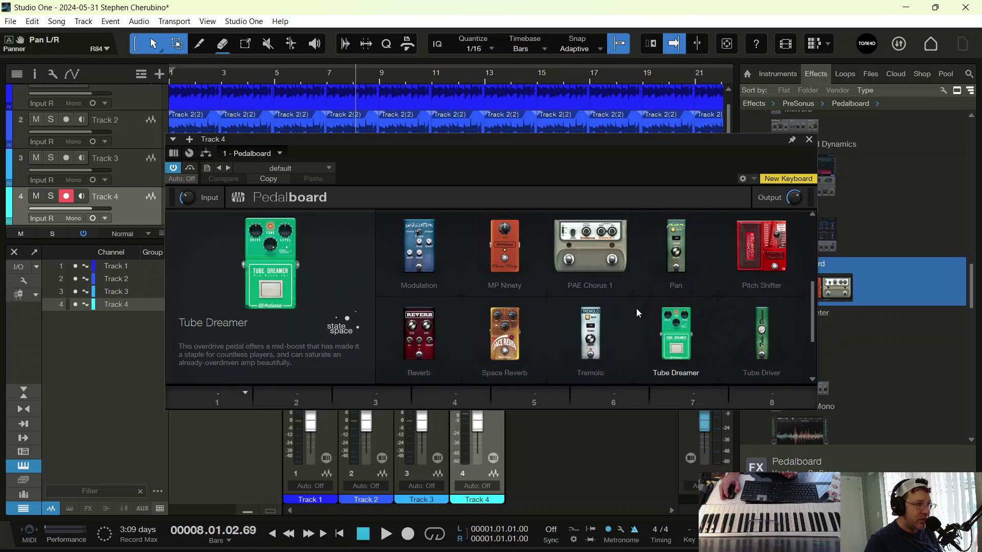
scroll(683, 305, down, 1)
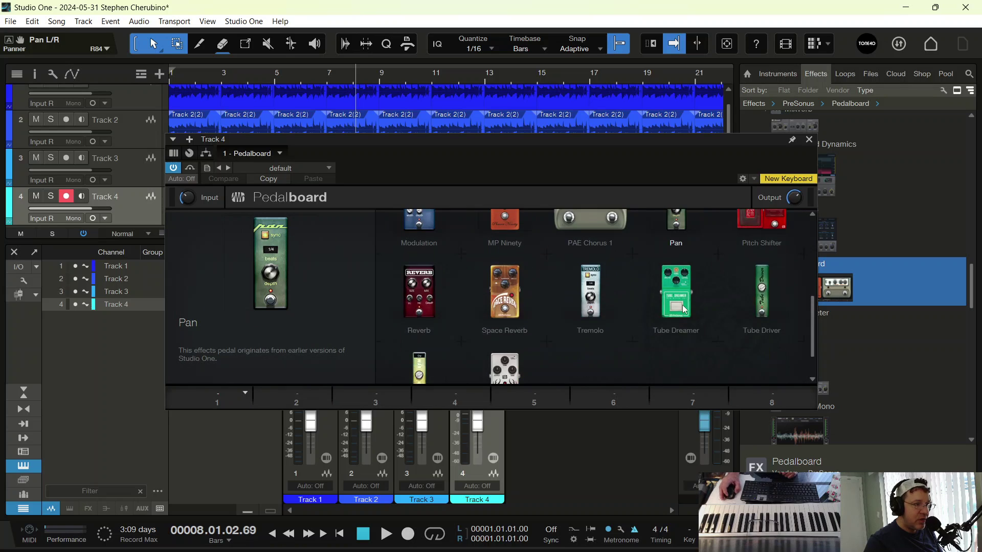
click(755, 246)
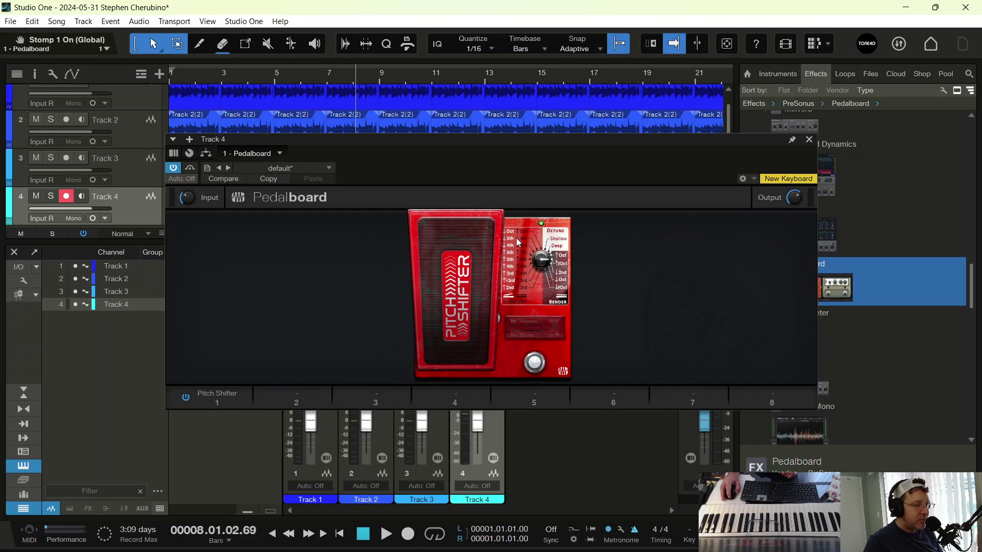
Solo Track 4 for playback and keep the Pedalboard window clear of the tracks while doing so.
drag(333, 136, 339, 270)
click(52, 197)
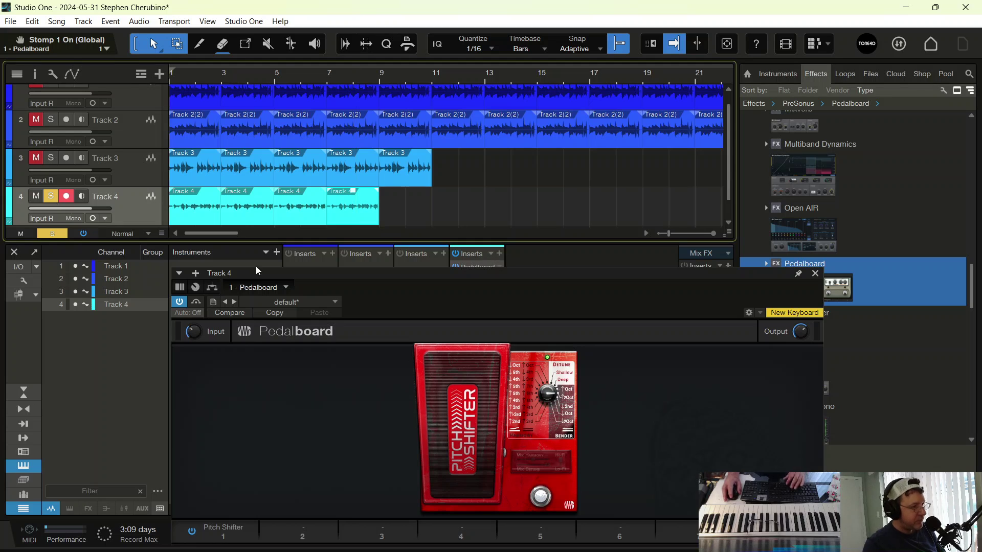
drag(499, 269, 501, 111)
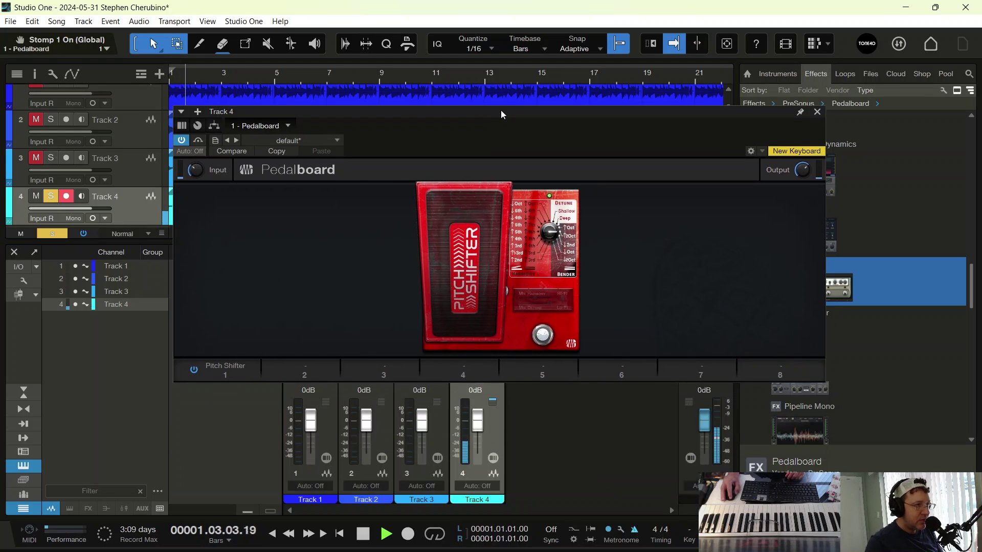
Try the Pitch Shifter at up 2 Oct and at up 1 Oct on the soloed Track 4 part.
drag(544, 239, 545, 226)
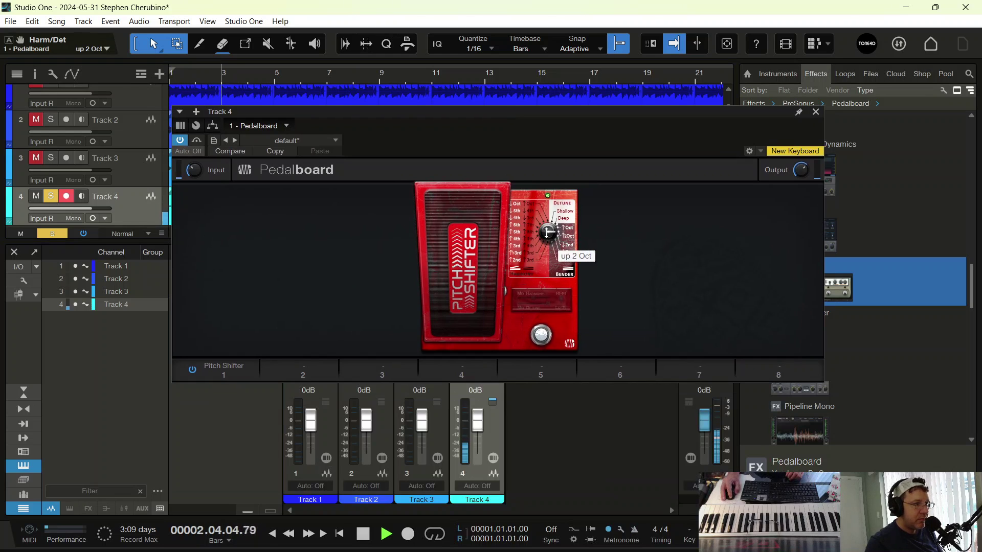
click(540, 338)
drag(542, 253, 547, 217)
click(540, 339)
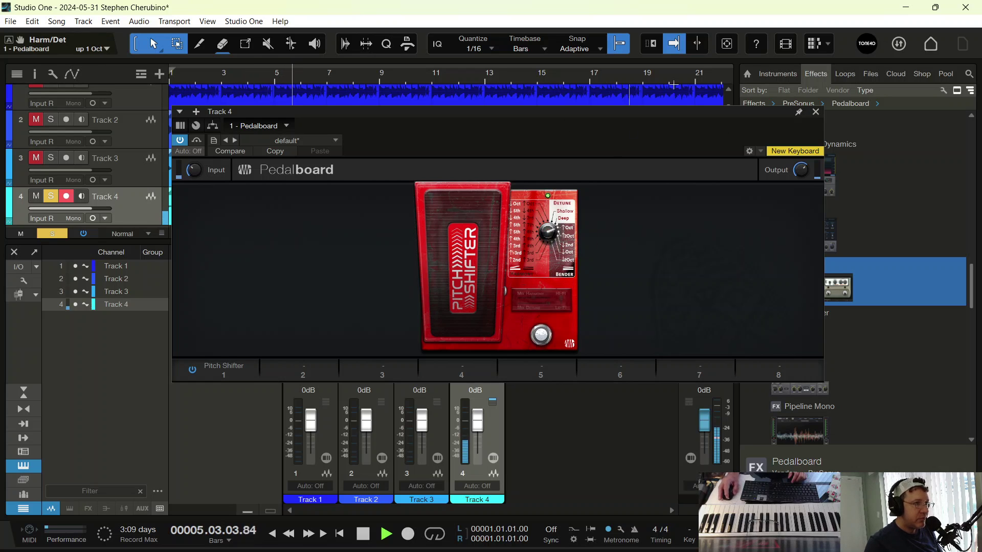
key(space)
click(816, 113)
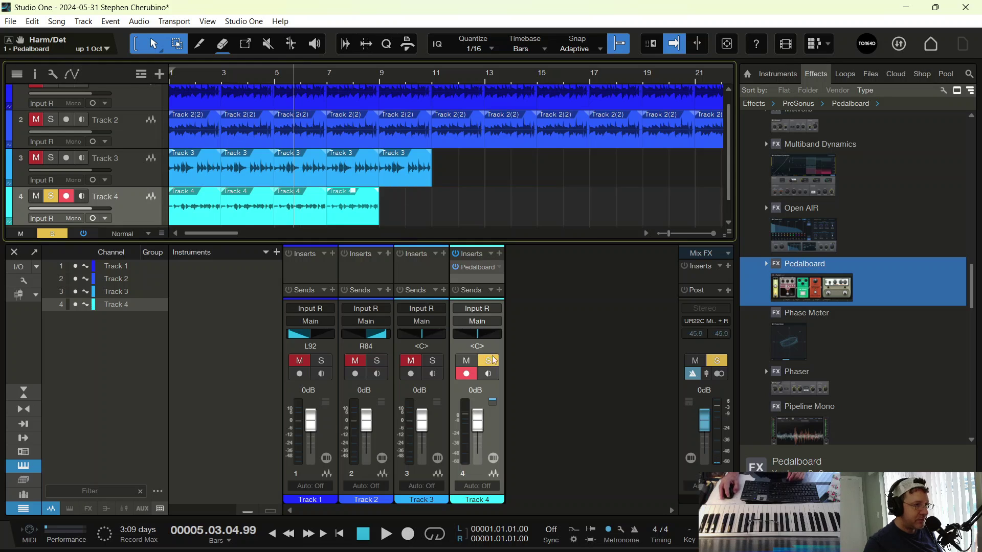
key(space)
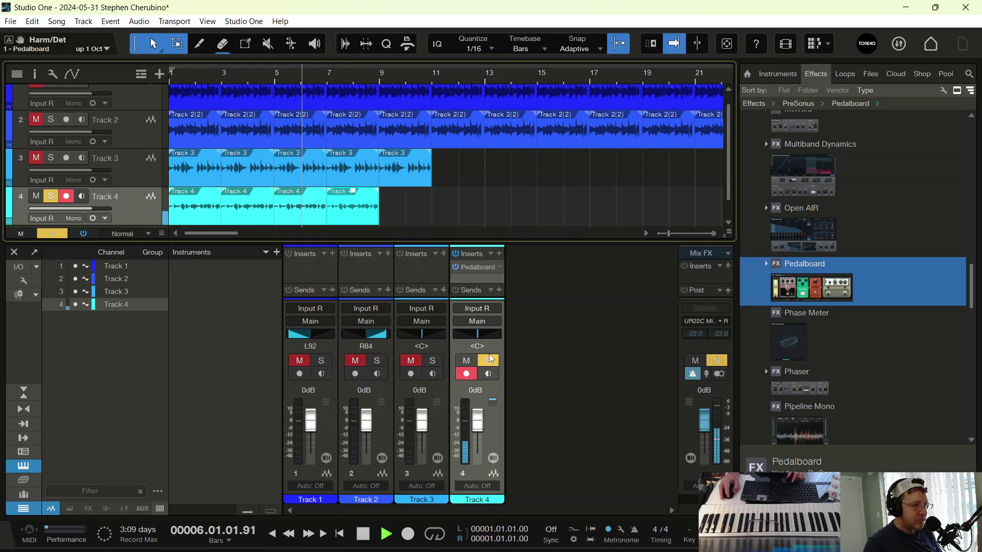
Reopen Track 4's Pedalboard and try the dOct/uOct and 2nd harmony settings with different foot pedal movements.
click(472, 268)
drag(458, 221, 380, 548)
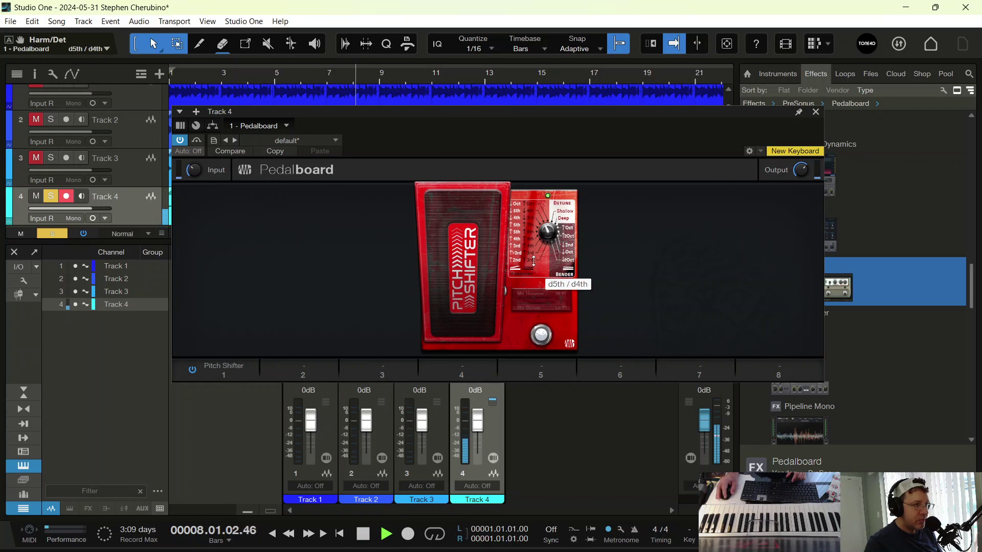
drag(533, 262, 533, 250)
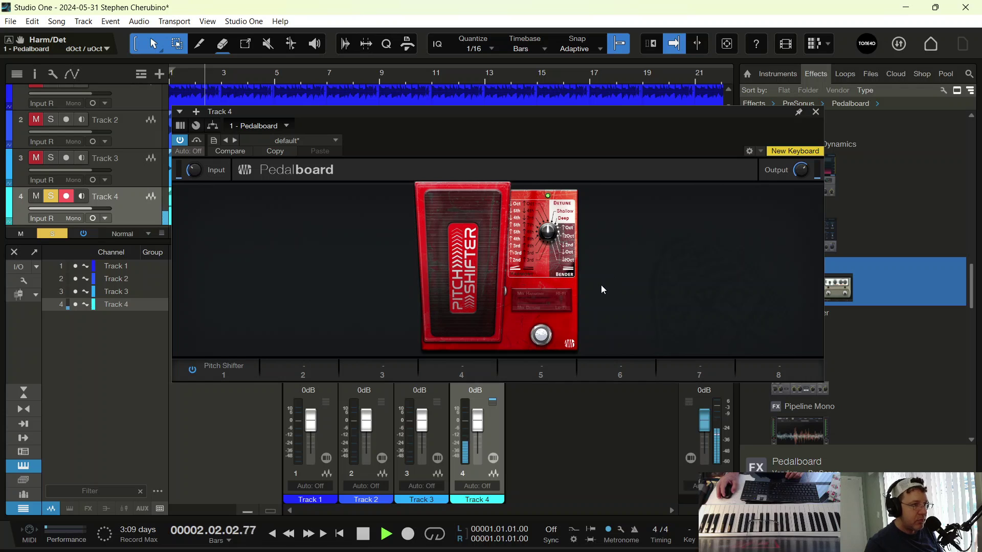
drag(463, 266, 400, 330)
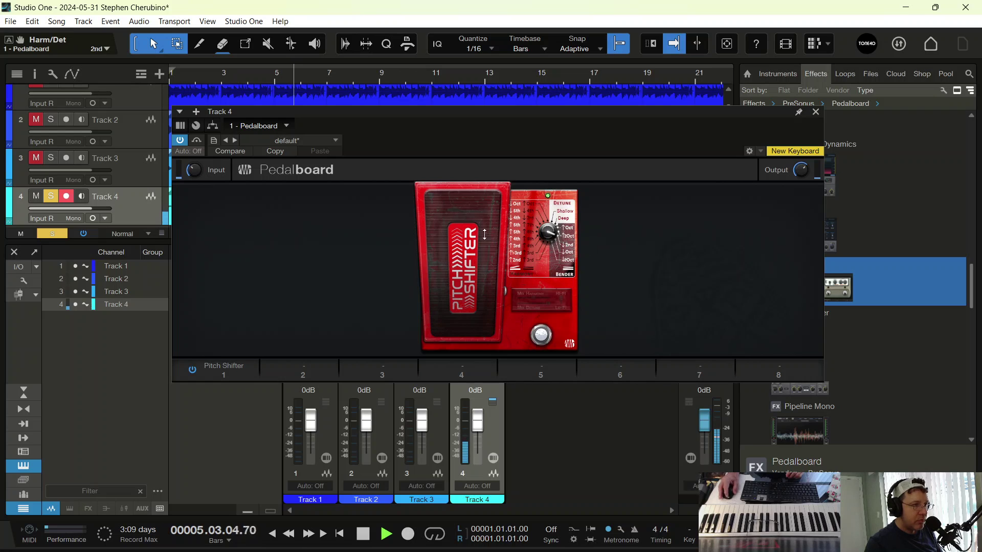
Move the Pitch Shifter's foot pedal fully down, set its shift to dn 1 Oct, and close Pedalboard.
drag(486, 239, 475, 68)
drag(554, 240, 533, 260)
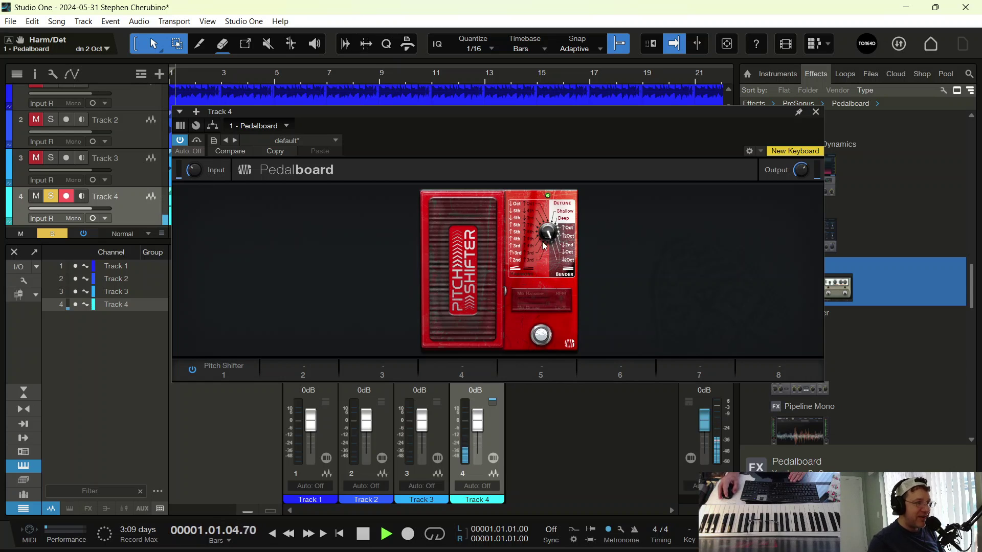
drag(548, 240, 546, 251)
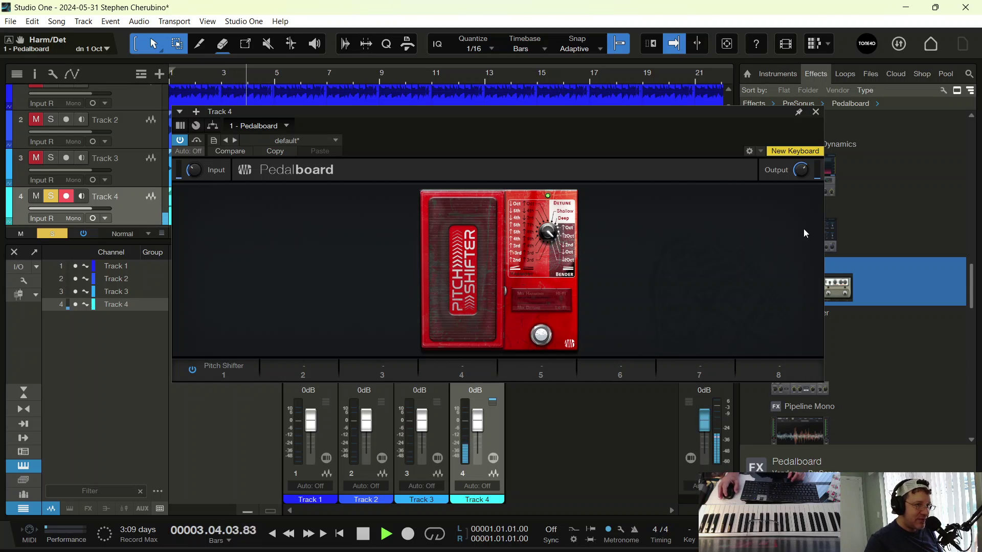
click(816, 112)
Unmute and solo Tracks 3, 2 and 1 so that they play together with Track 4.
click(36, 158)
click(50, 158)
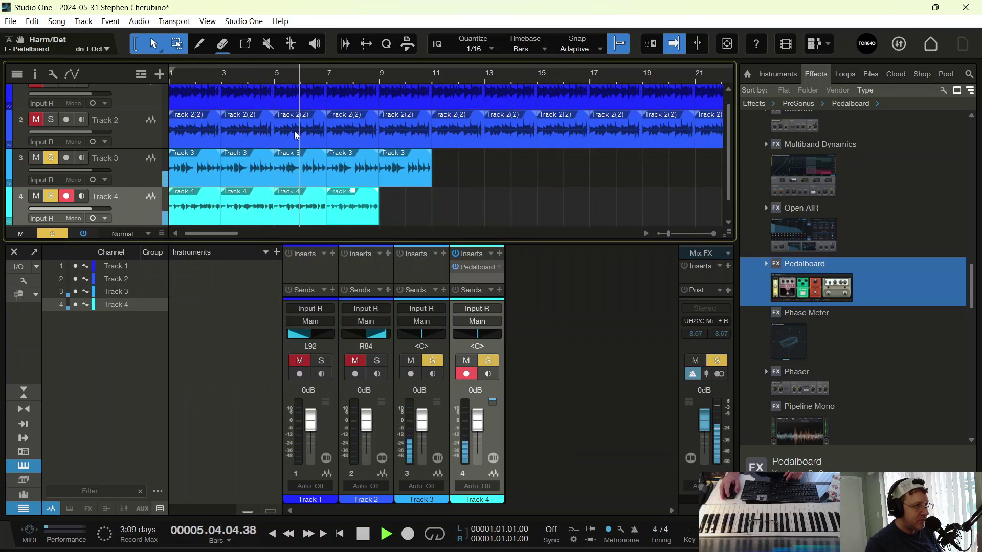
scroll(68, 152, up, 1)
click(36, 131)
click(51, 131)
click(35, 93)
click(51, 94)
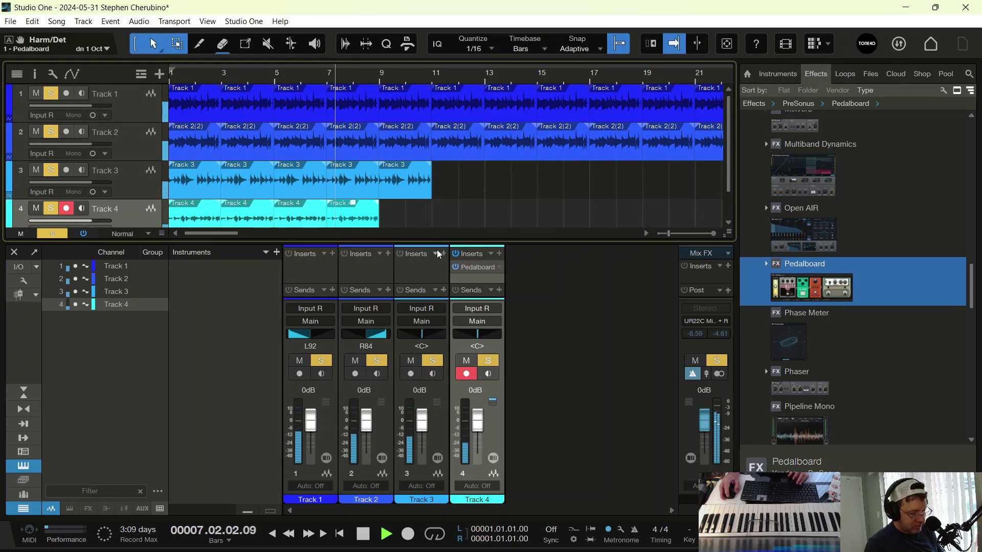
Enlarge the arrangement area, raise Track 4's volume to +6.2 dB, and stop playback.
drag(167, 242, 130, 277)
mouse_move(107, 222)
mouse_down()
mouse_move(117, 227)
mouse_move(110, 234)
mouse_up()
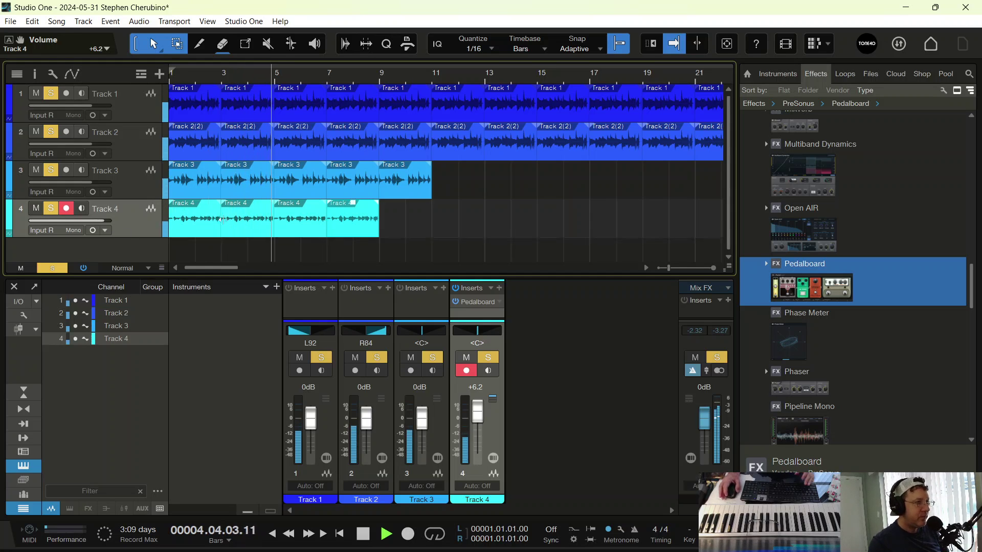
key(space)
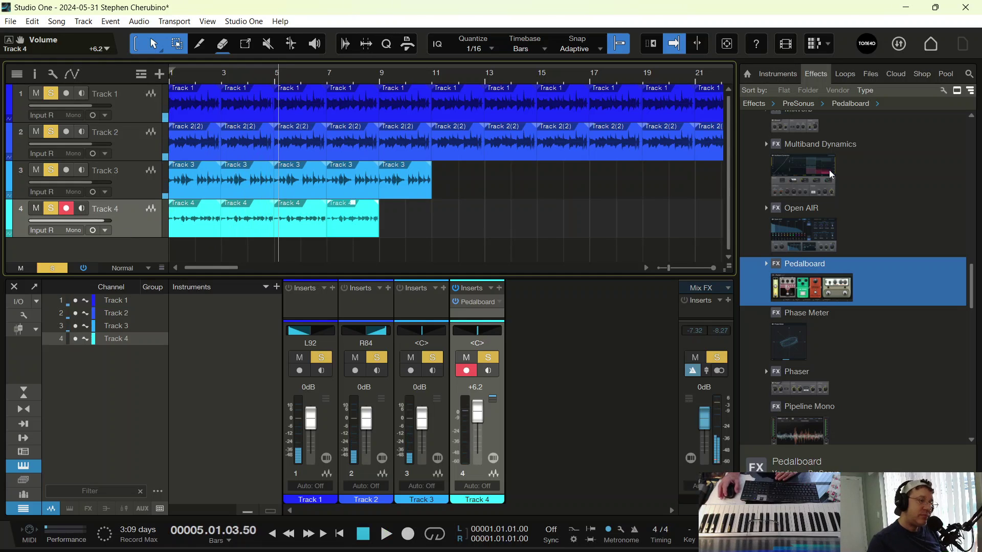
Add the PreSonus Impact instrument on a new track and load its 60s a GoGo preset.
click(784, 78)
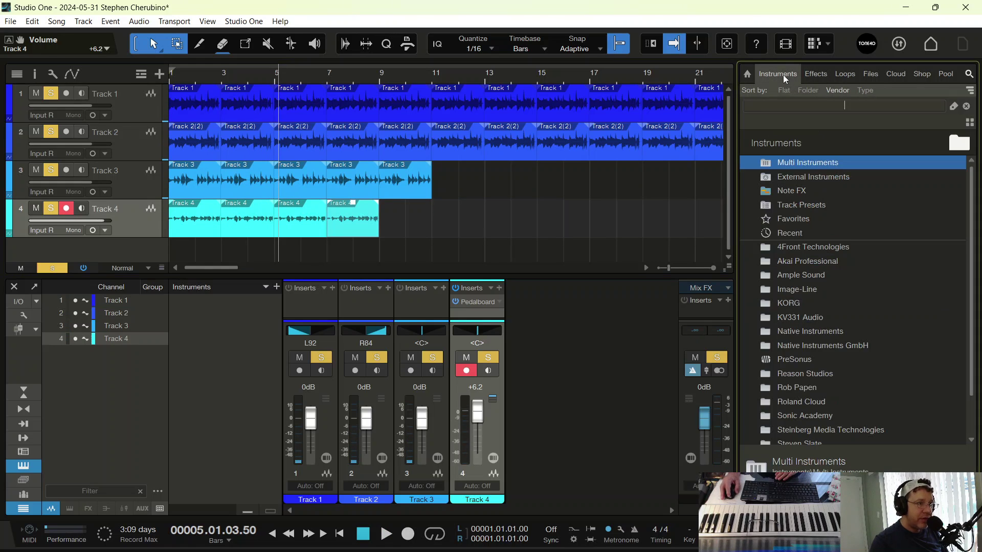
scroll(798, 246, down, 3)
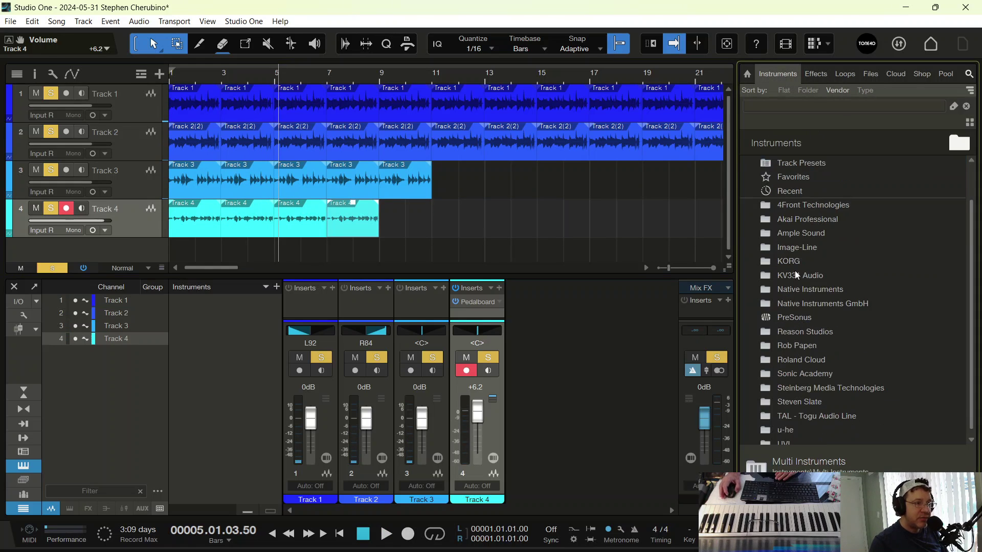
click(772, 313)
double_click(770, 313)
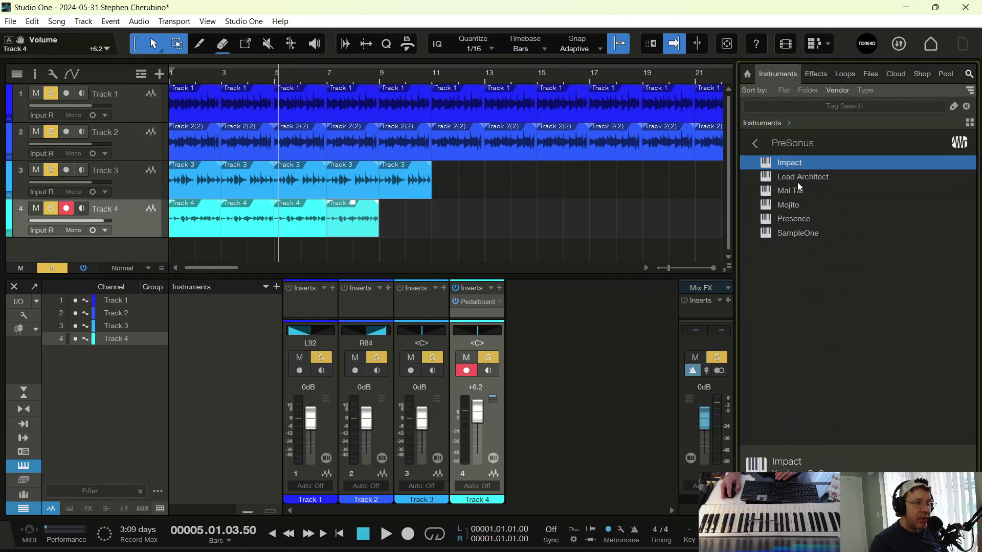
drag(789, 162, 376, 250)
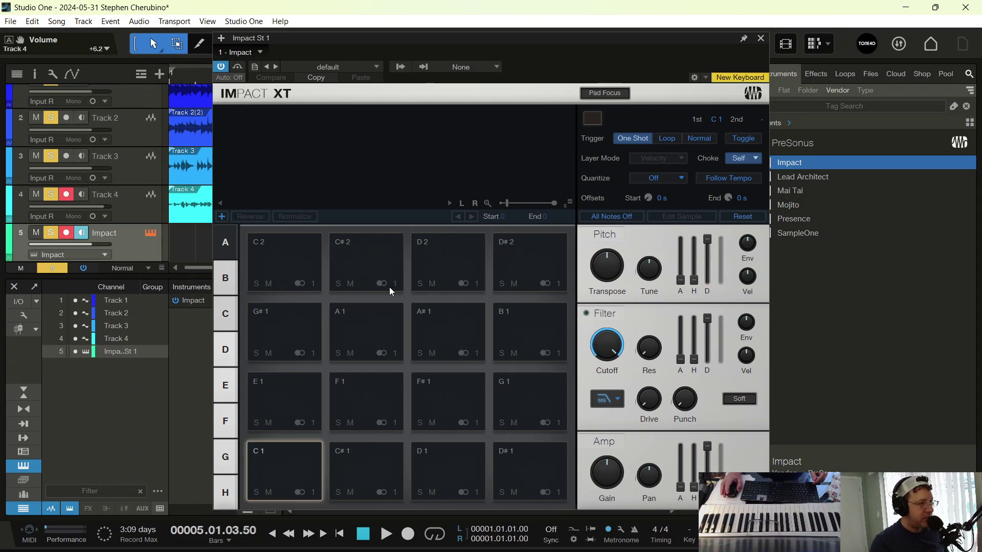
click(320, 67)
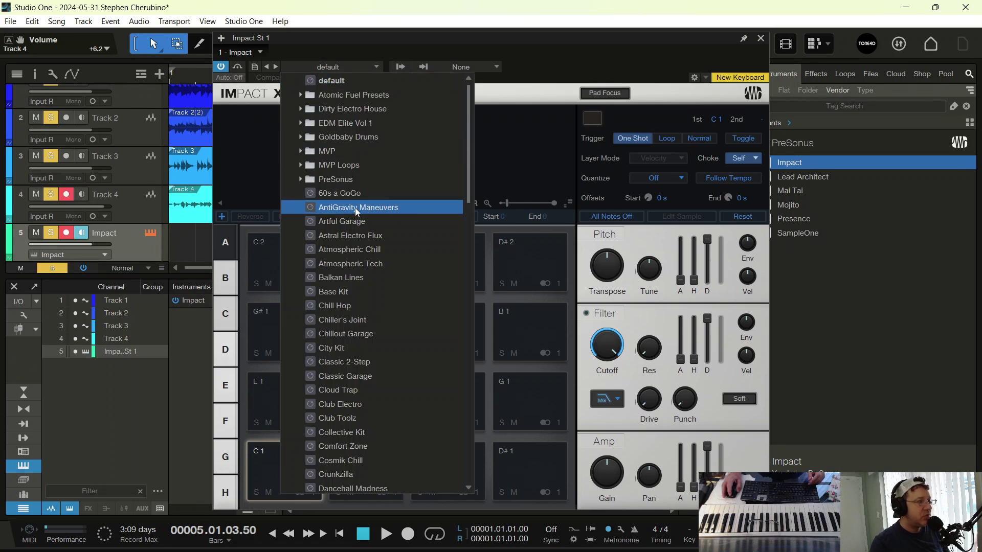
click(345, 194)
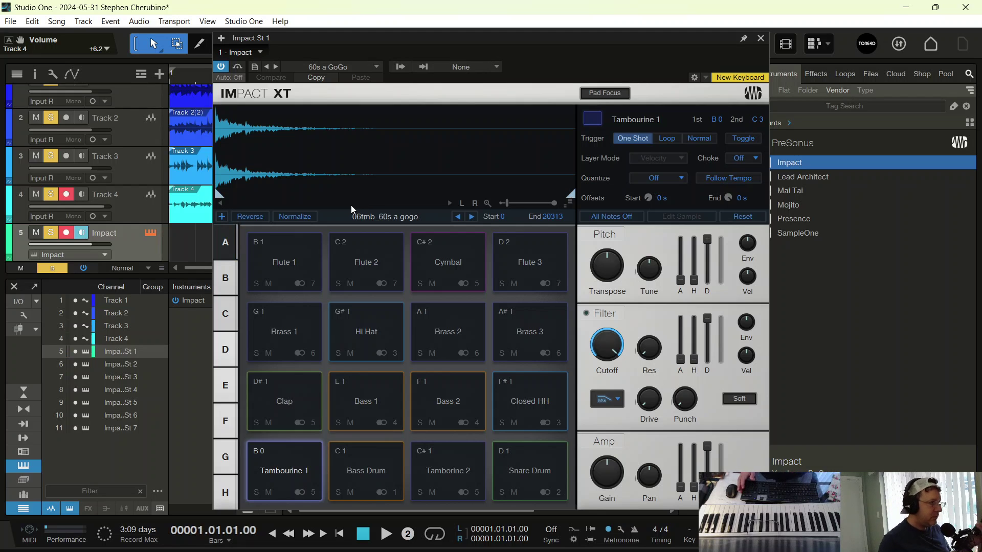
Disarm Track 4, record a two-bar drum part on the Impact track from bar 1, and close the instrument window.
key(space)
key(space)
click(66, 194)
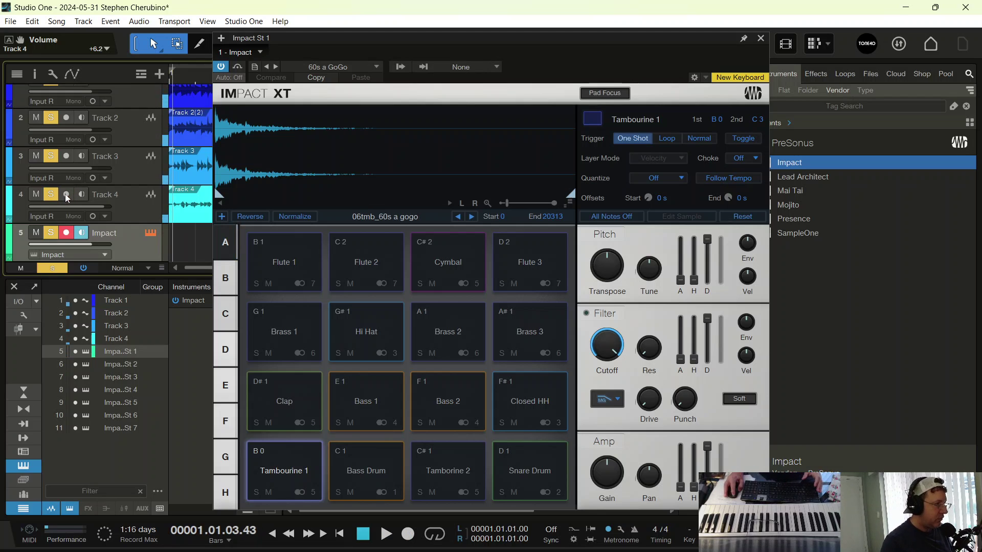
key(KP_Multiply)
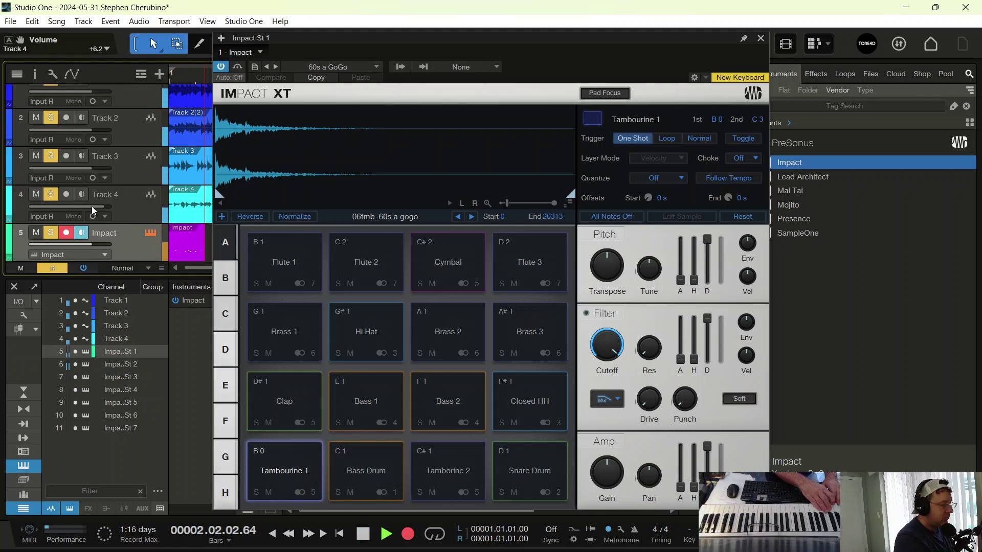
key(space)
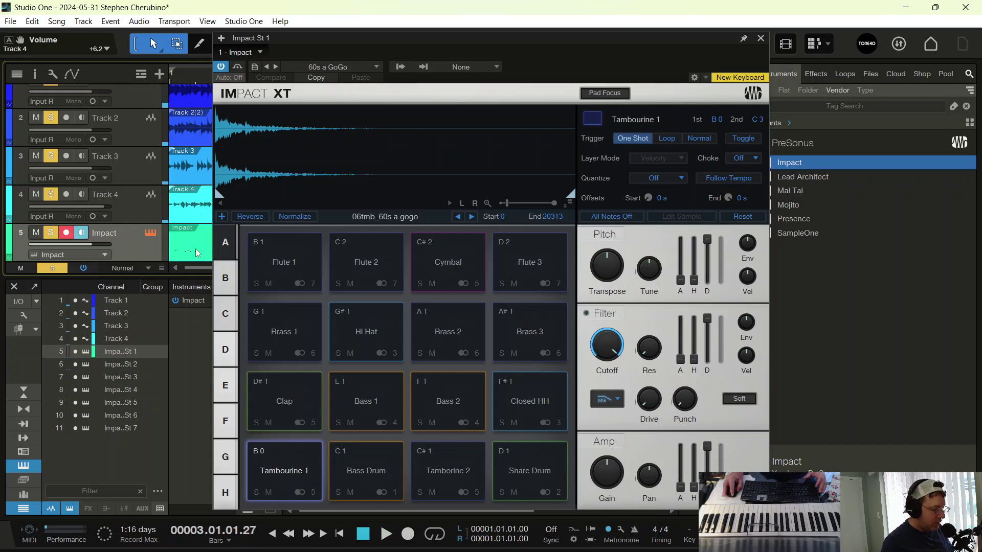
click(760, 40)
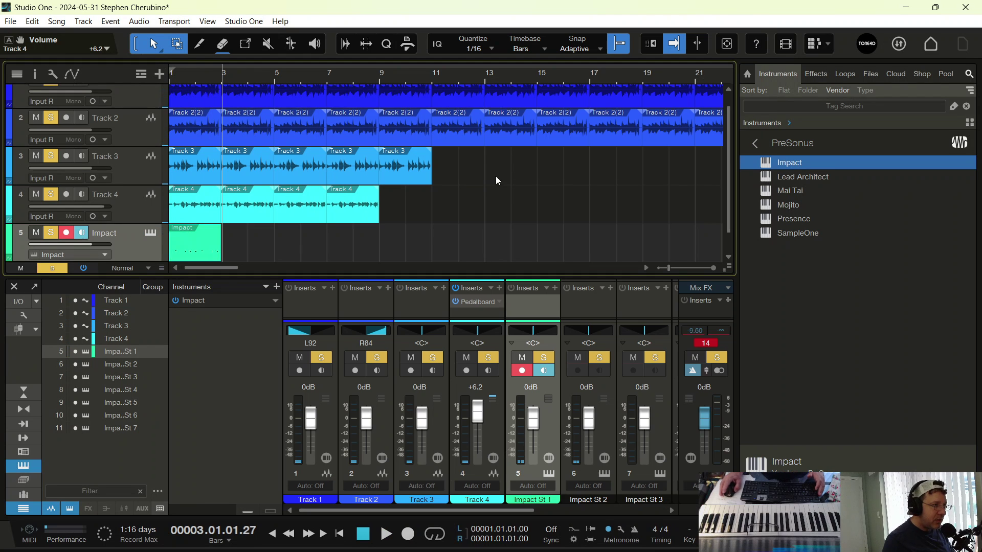
Loop bars 1 to 3 around the Impact clip and overdub additional drum hits into it.
key(p)
key(space)
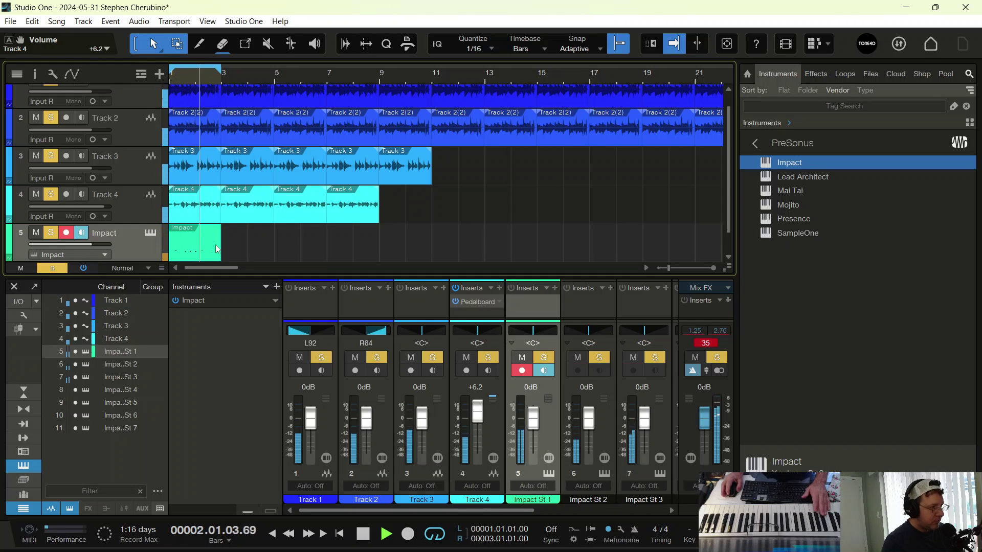
key(KP_Multiply)
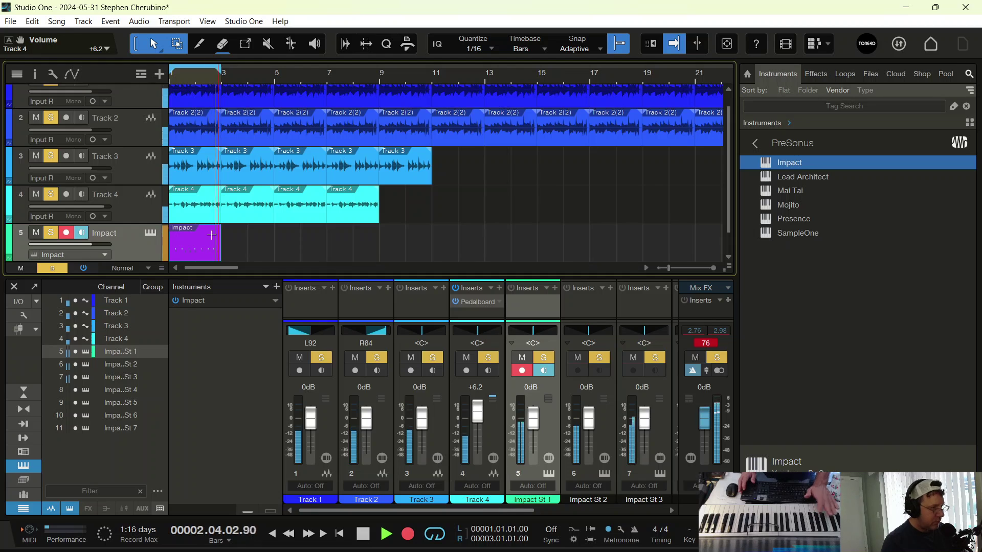
key(space)
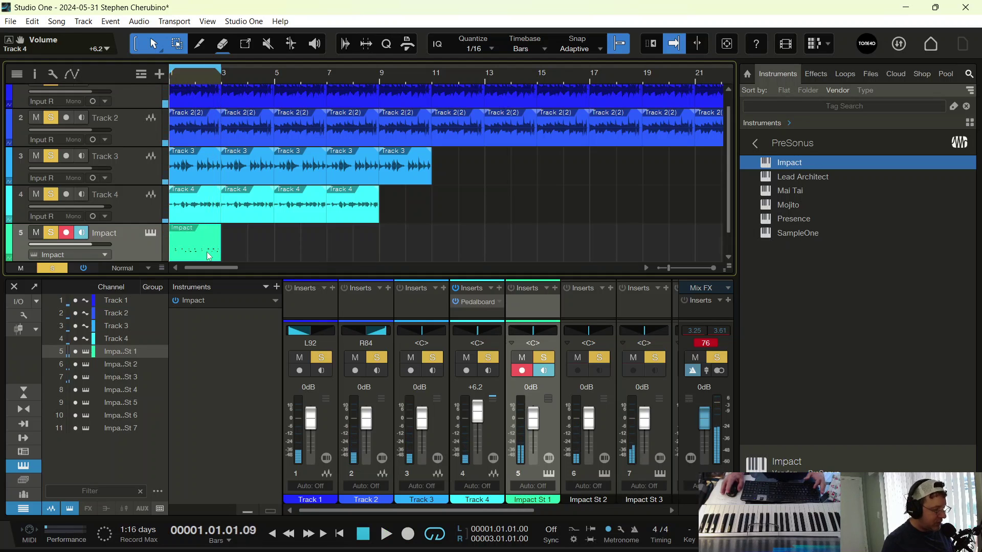
Open the Impact instrument, select the Hi Hat pad, and audition its sound repeatedly.
click(150, 234)
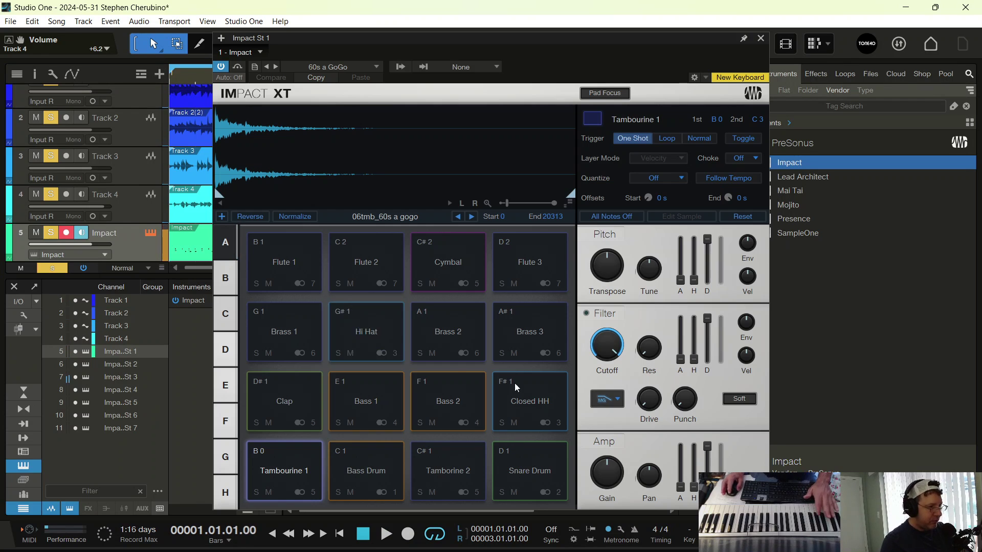
click(384, 340)
click(384, 340)
click(373, 335)
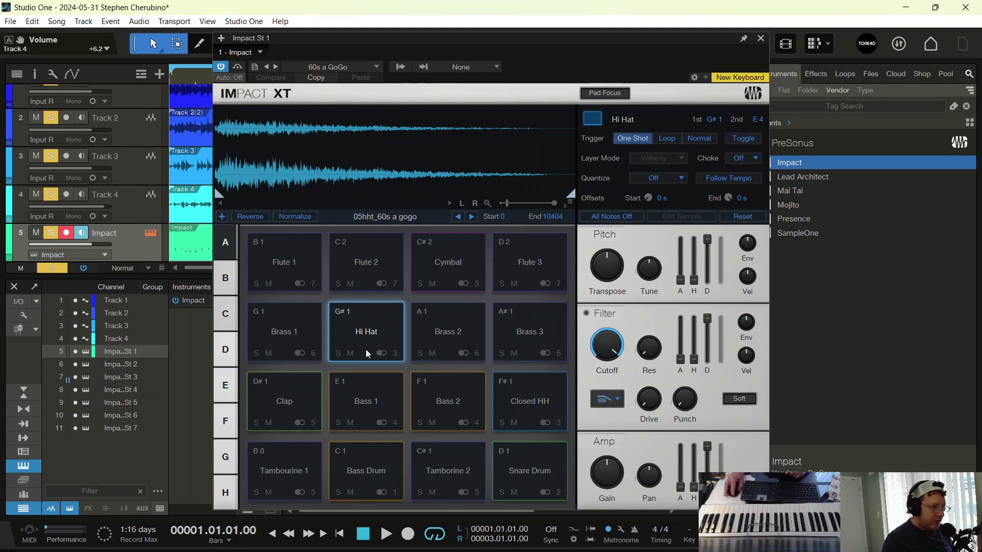
click(364, 353)
click(368, 315)
click(369, 310)
click(370, 312)
click(370, 312)
click(370, 311)
Adjust the Hi Hat pad's amp gain and set its amp decay to 662 ms while the loop plays.
drag(387, 44, 489, 27)
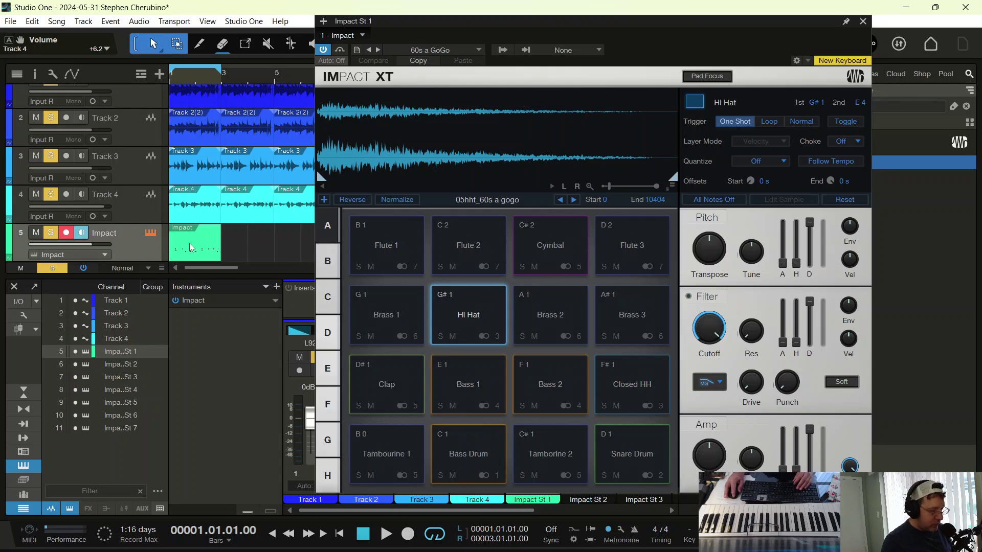
key(space)
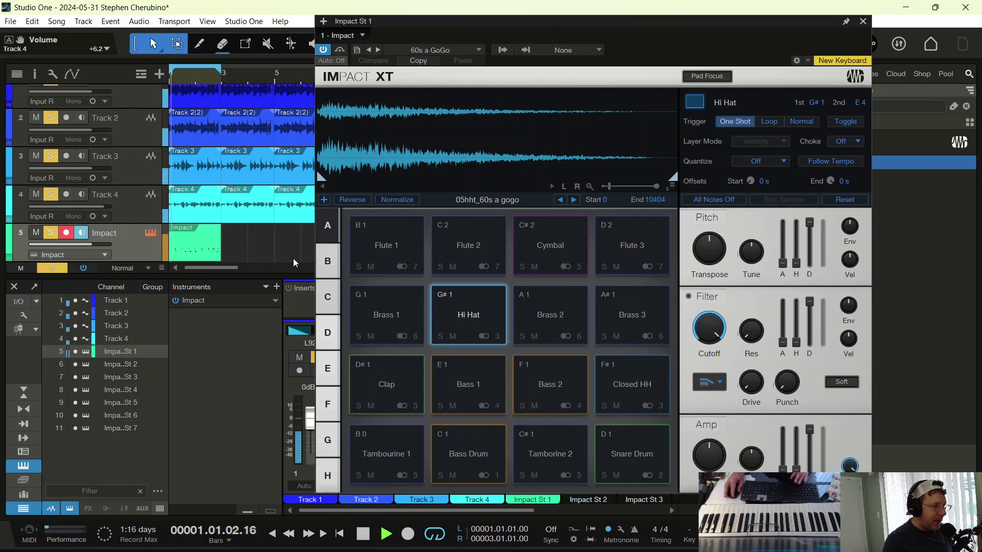
mouse_move(711, 458)
mouse_down()
mouse_move(706, 467)
mouse_move(708, 452)
mouse_up()
drag(809, 430, 810, 454)
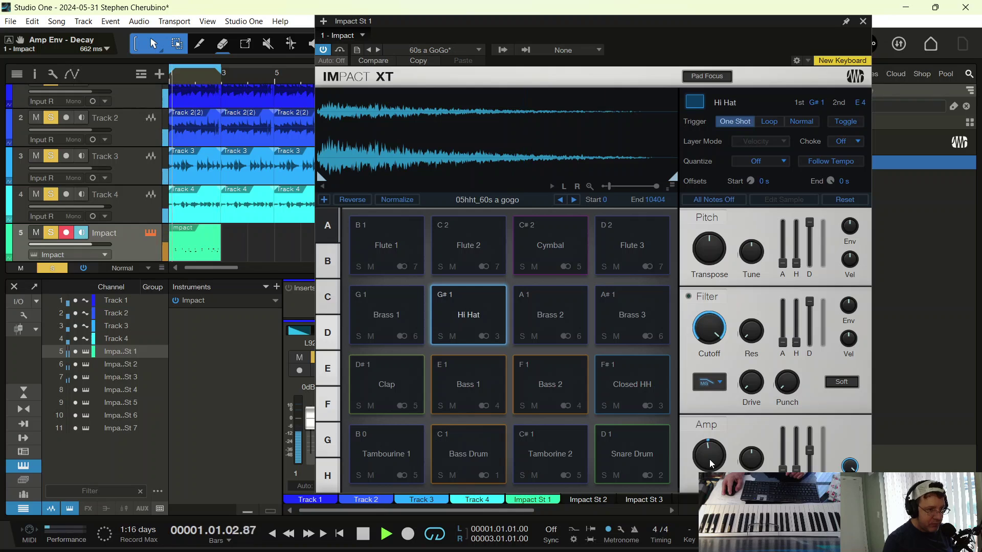
Open the Impact clip's notes, add a Hi Hat hit at the start of bar 1 with 100% velocity, and play the loop back.
double_click(196, 252)
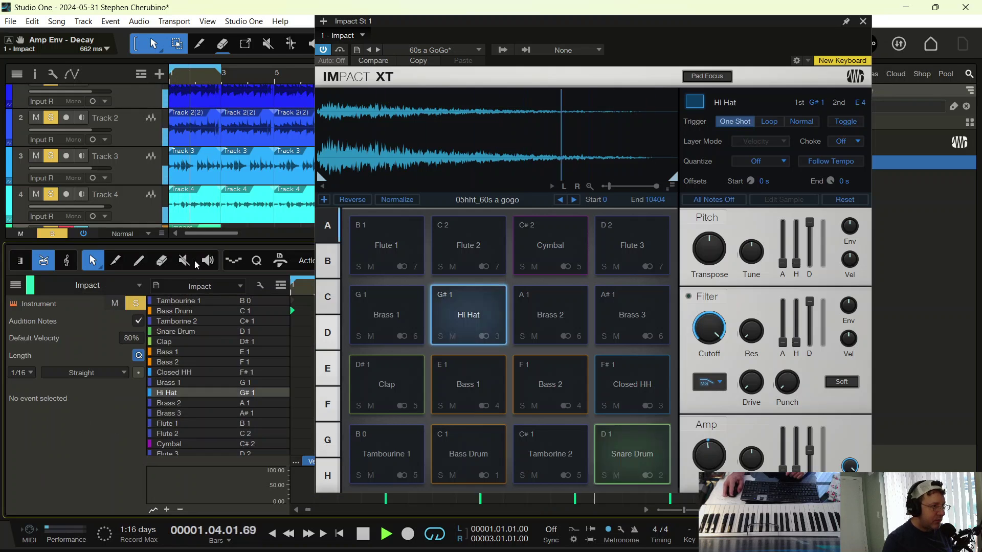
key(F11)
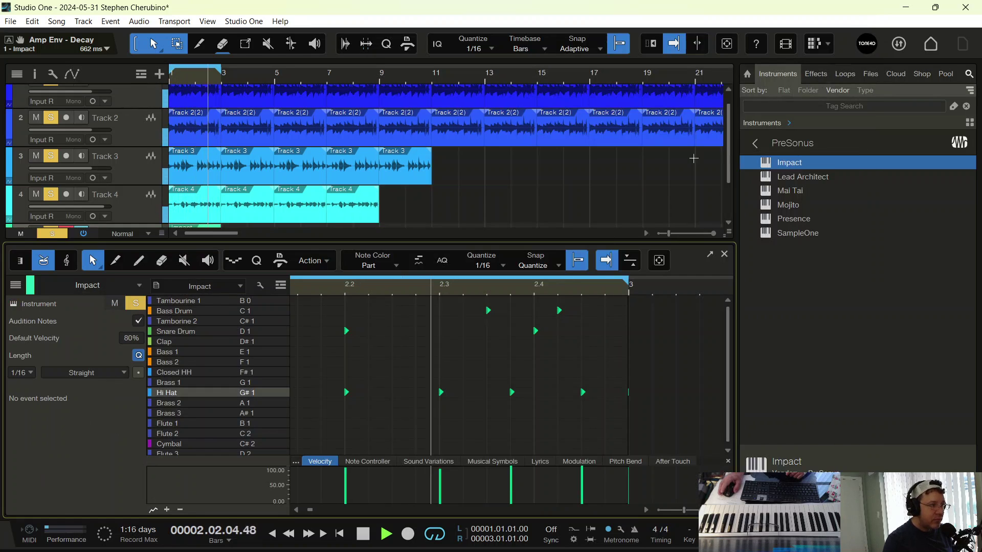
key(space)
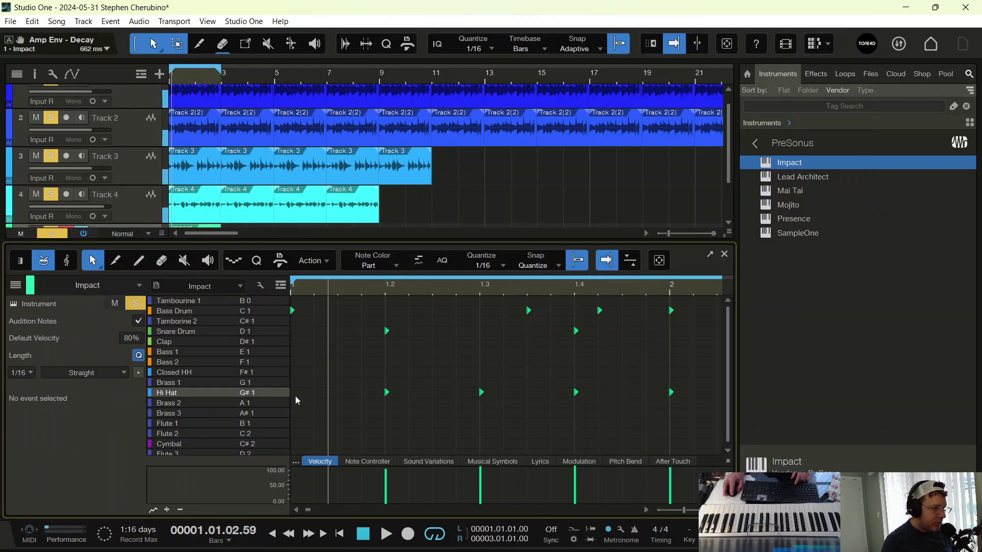
click(294, 392)
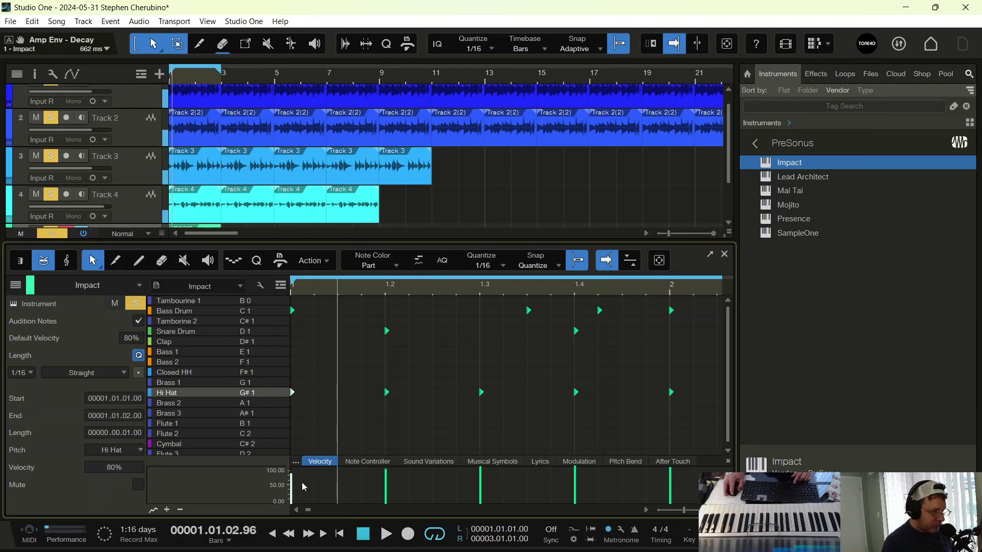
key(space)
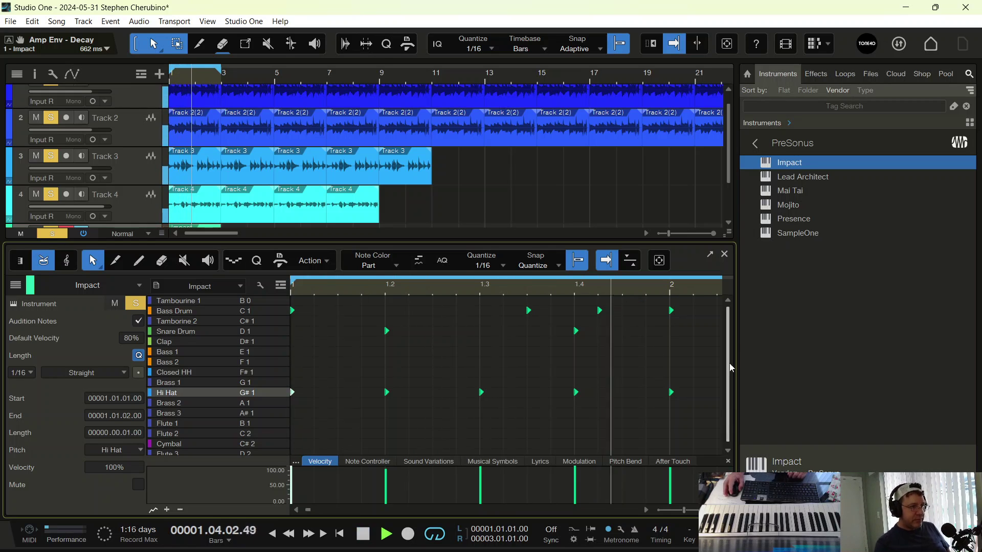
key(space)
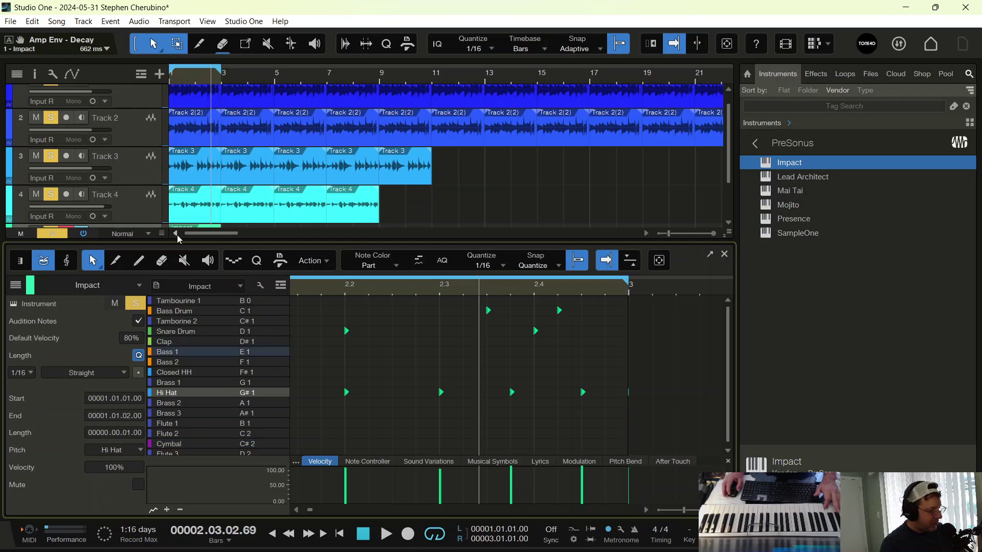
key(Home)
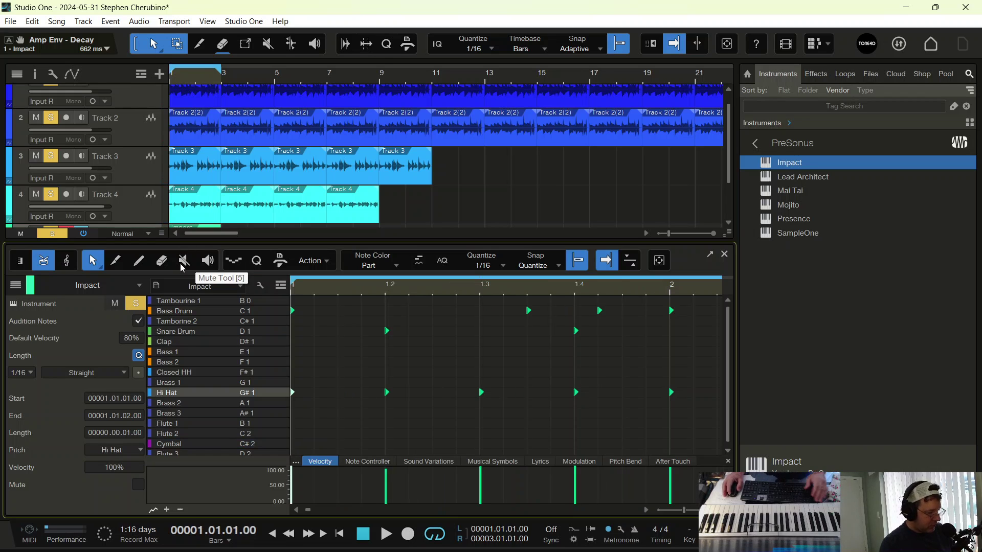
key(space)
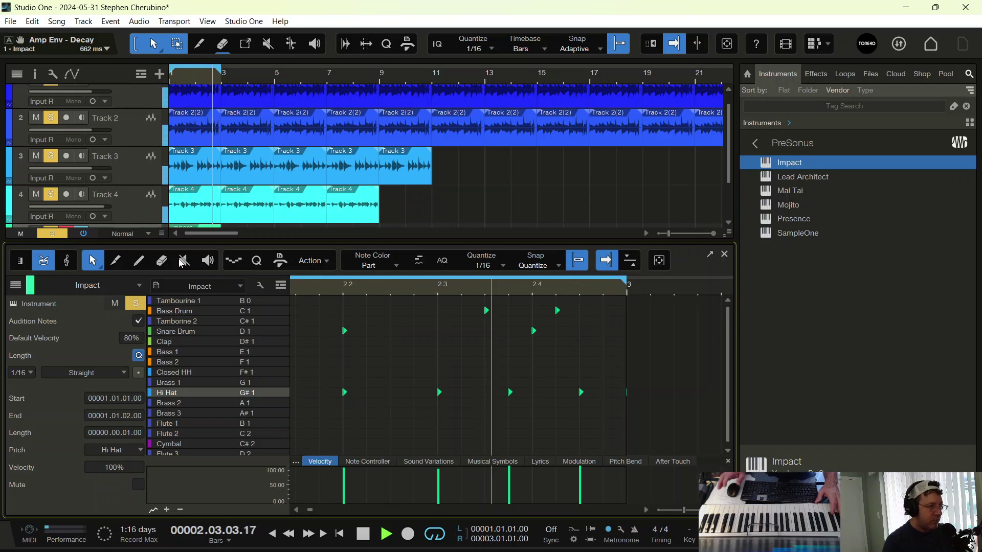
key(space)
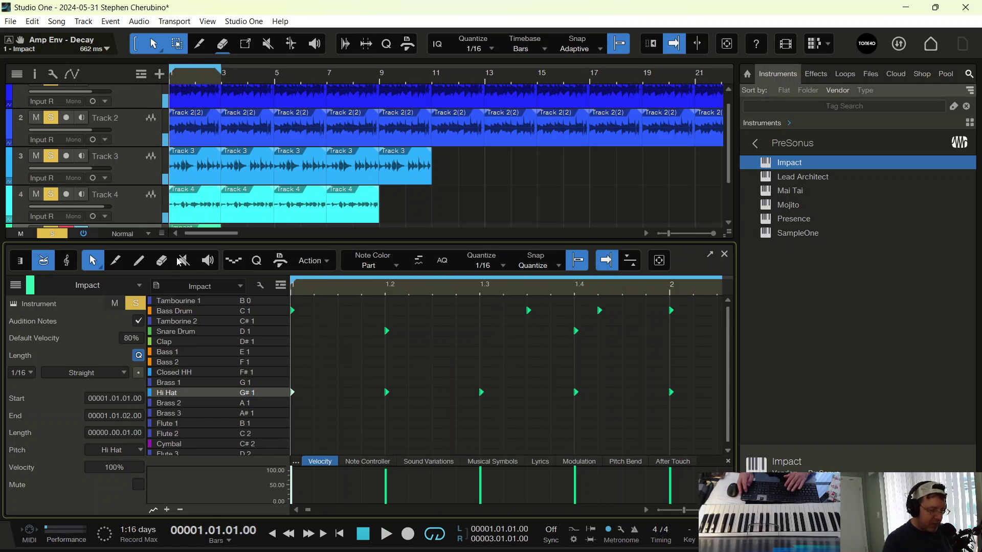
Add Clap hits on beats 2 and 4 of bar 1 and close the note editor.
click(387, 341)
click(576, 342)
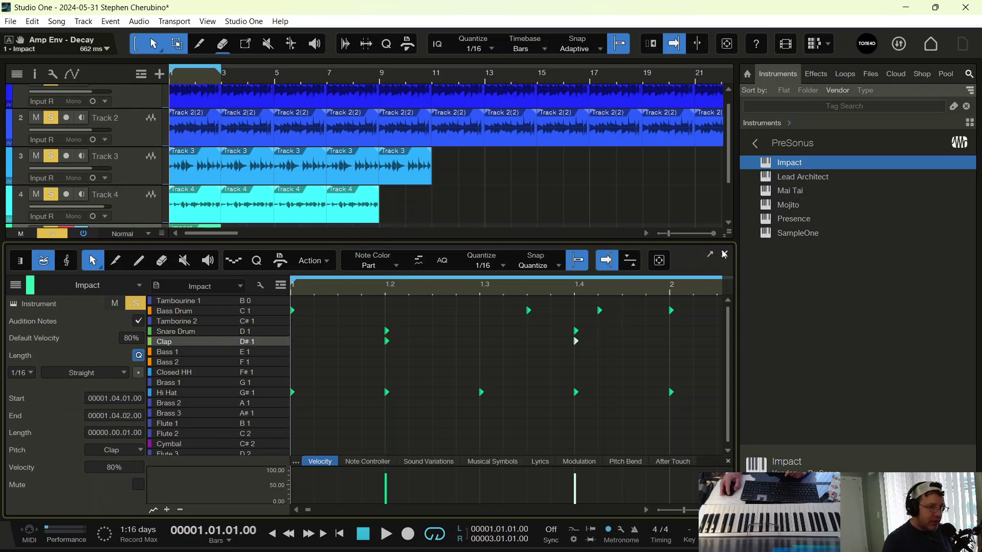
click(724, 255)
Open the Impact instrument and set the Clap pad's amp gain to -4.3 dB while the loop plays.
click(150, 248)
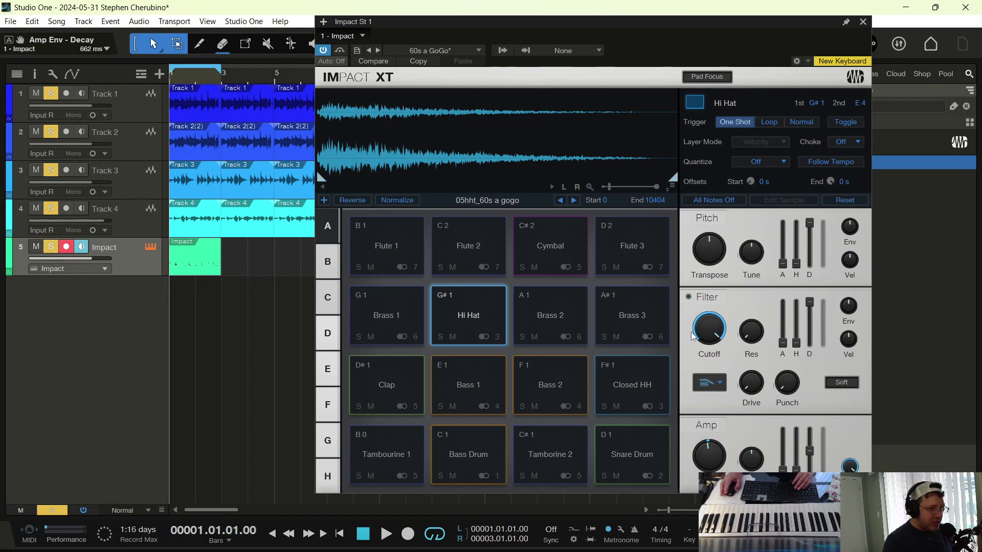
click(393, 390)
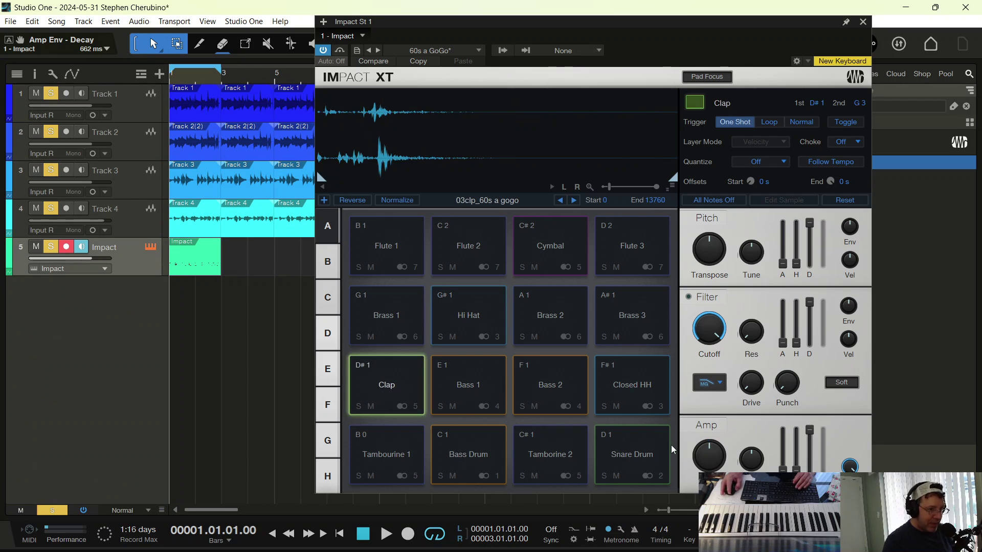
key(space)
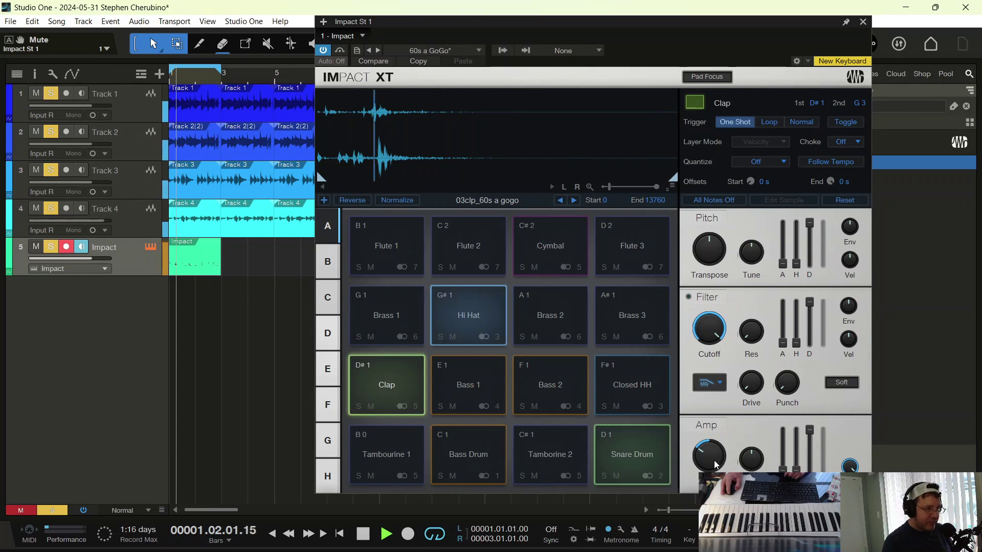
drag(707, 460, 694, 423)
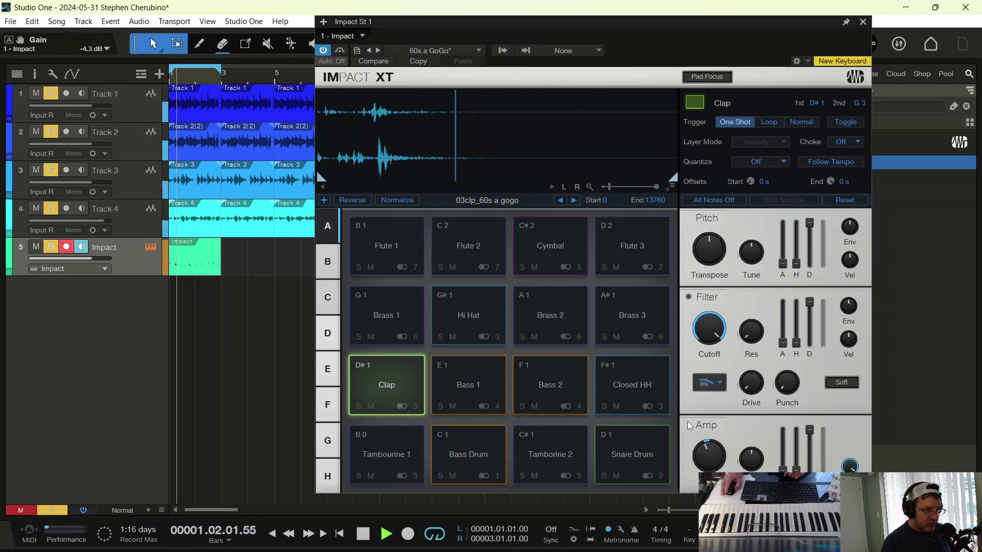
Reopen the Impact clip's notes, add Clap hits on beats 2 and 4 of bar 2, and place a Bass 1 hit at the start of bar 1.
double_click(204, 270)
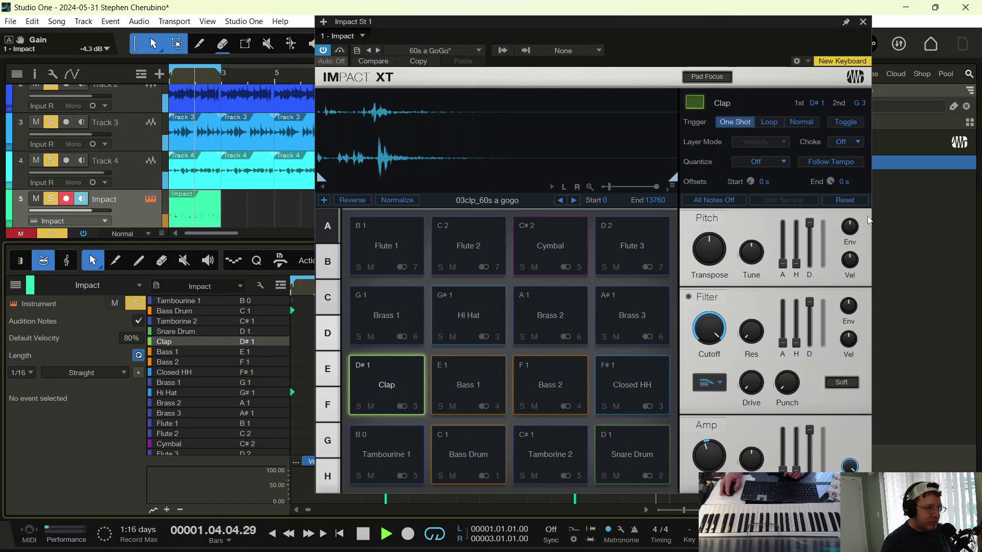
click(863, 22)
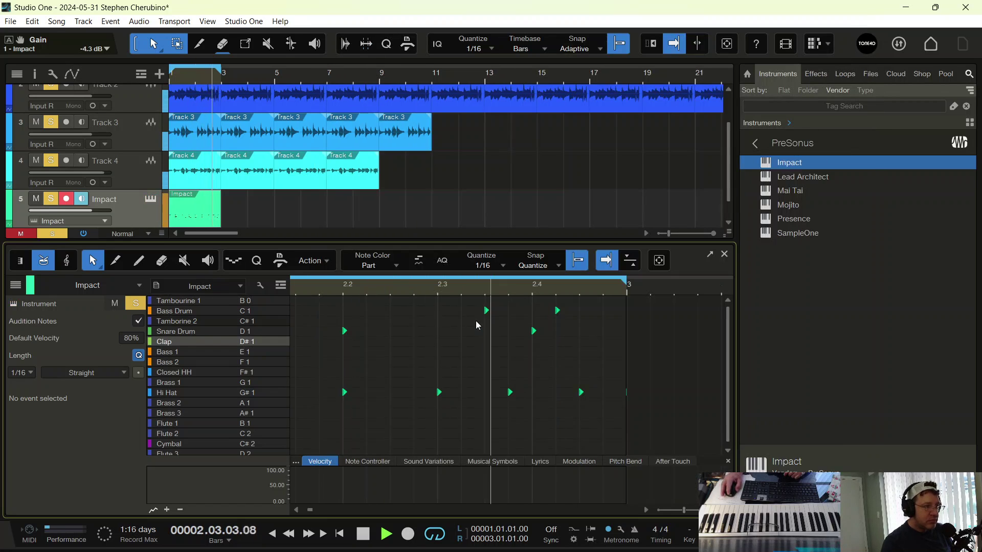
drag(409, 290, 461, 333)
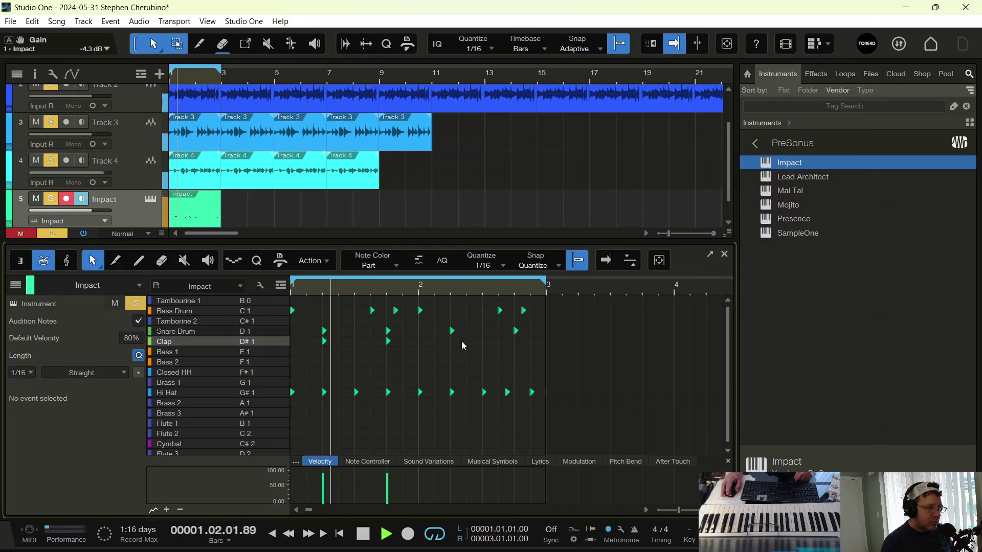
click(452, 351)
click(452, 341)
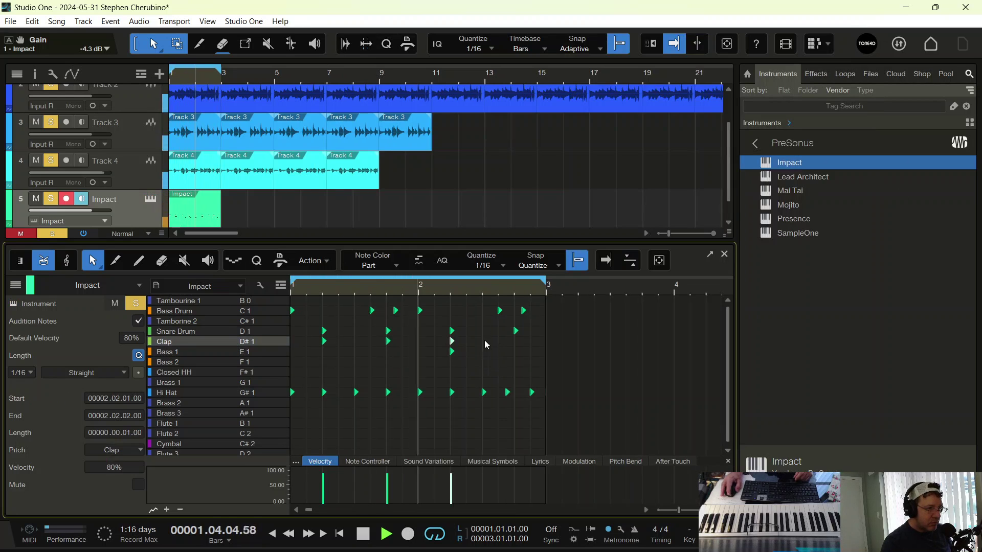
click(515, 341)
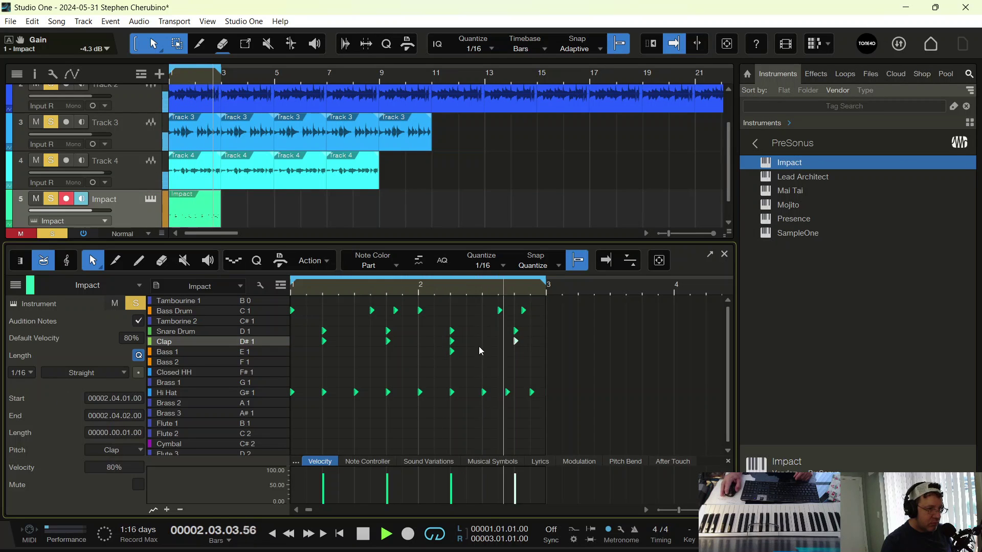
drag(453, 354, 293, 353)
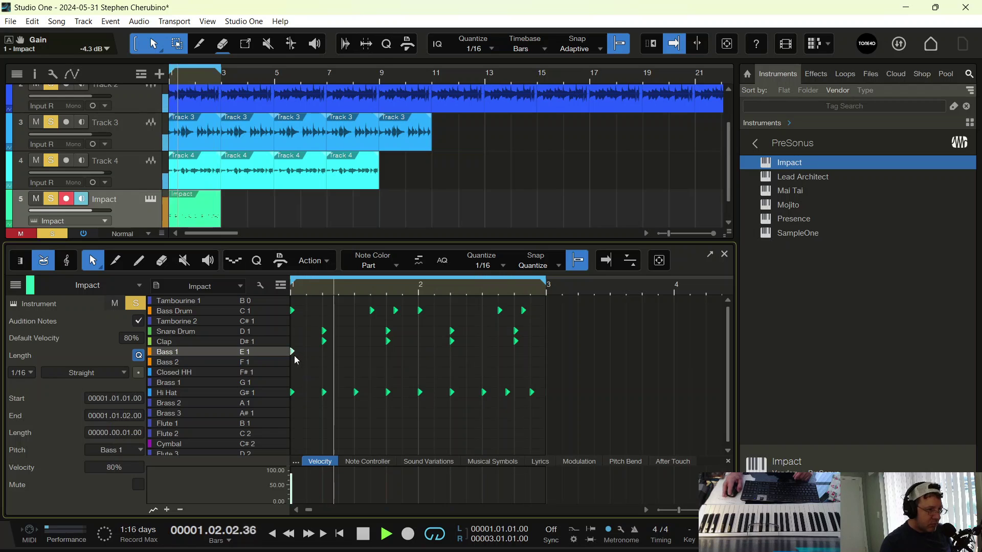
key(f)
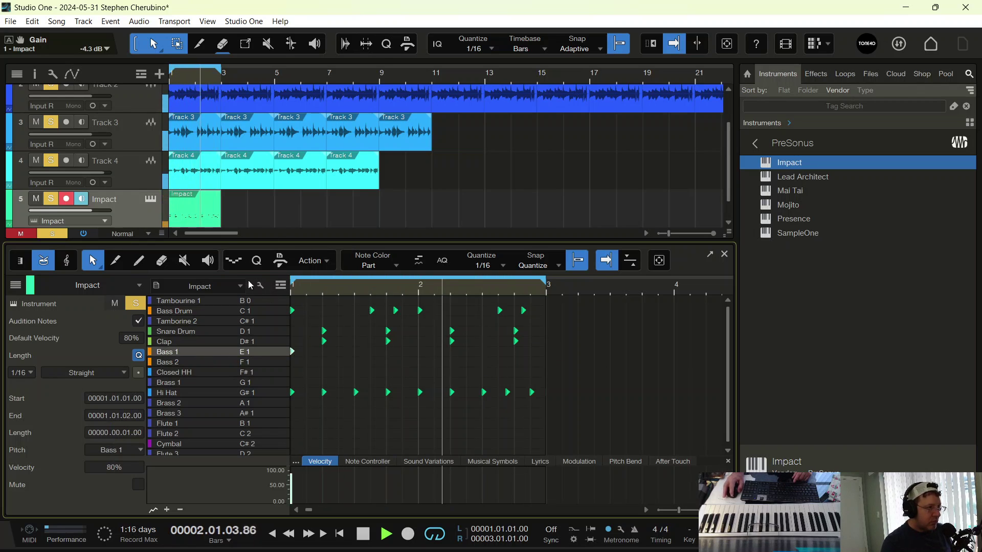
Audition the Bass 1 pad in the Impact instrument with playback stopped and trim its sample end to 4110.
click(150, 198)
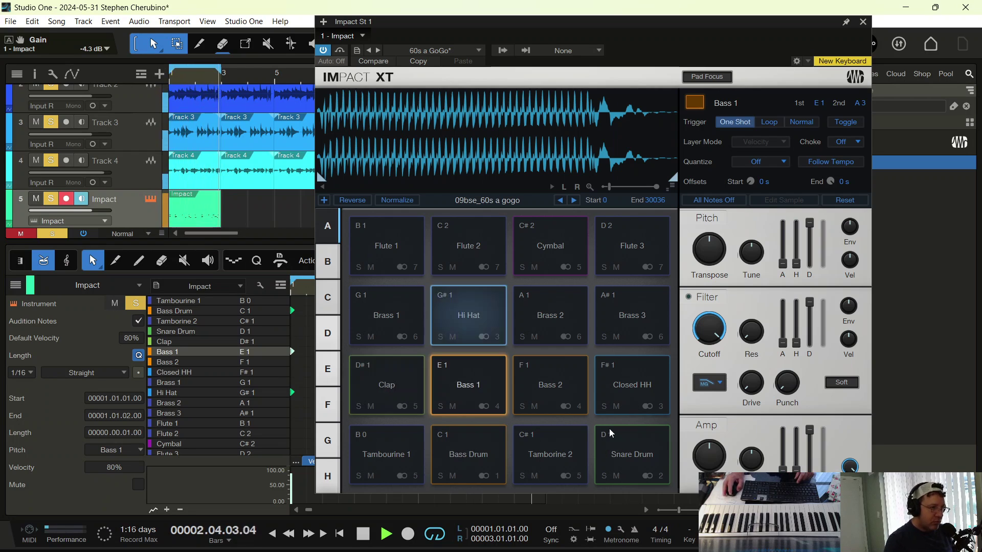
key(space)
click(486, 394)
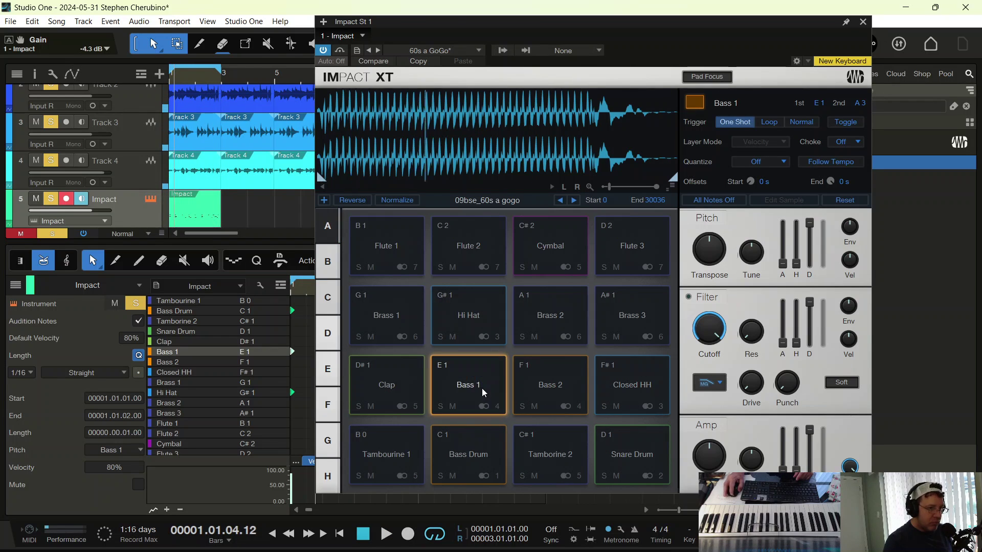
click(479, 384)
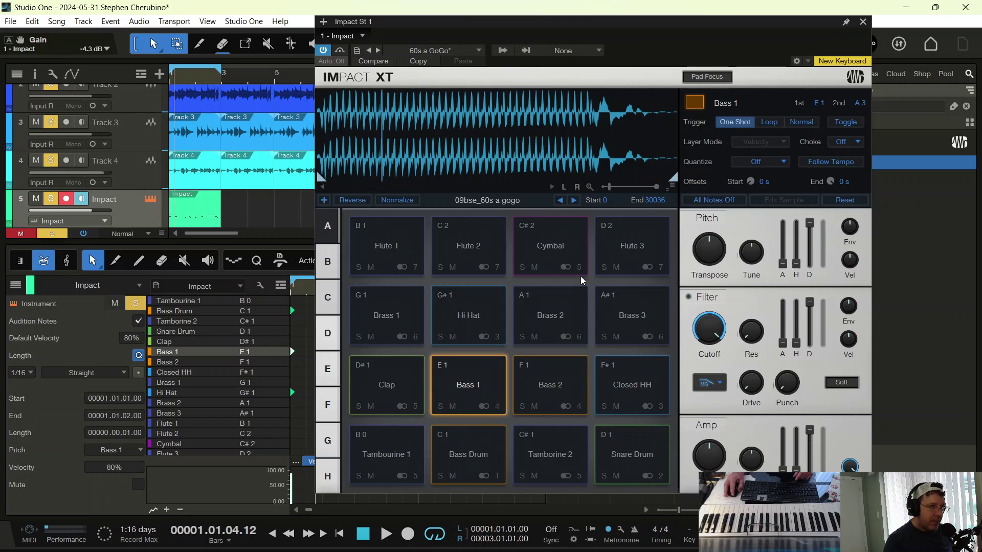
drag(680, 183, 363, 183)
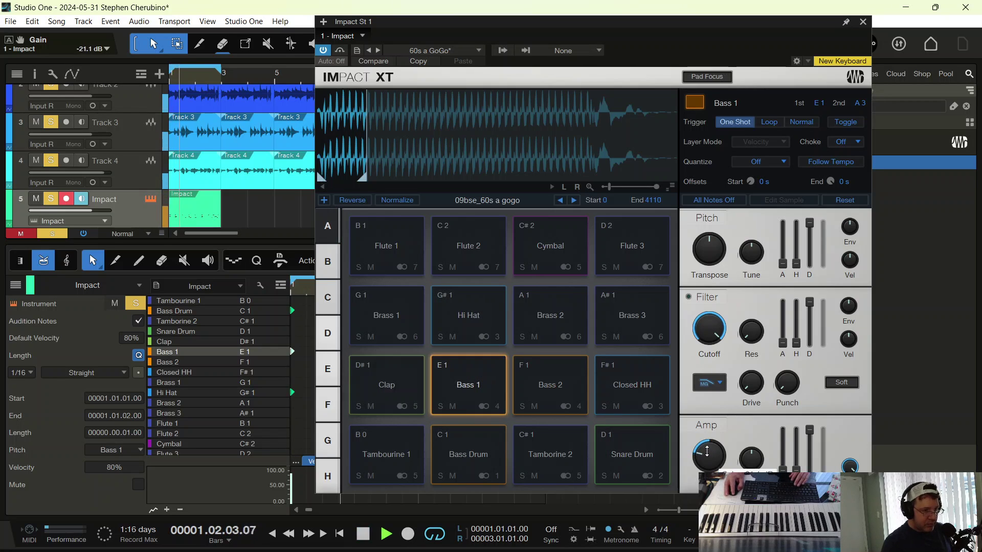
Set the Bass 1 pad's amp gain to -7.2 dB while the loop plays, and stop playback.
drag(709, 455, 705, 439)
double_click(713, 457)
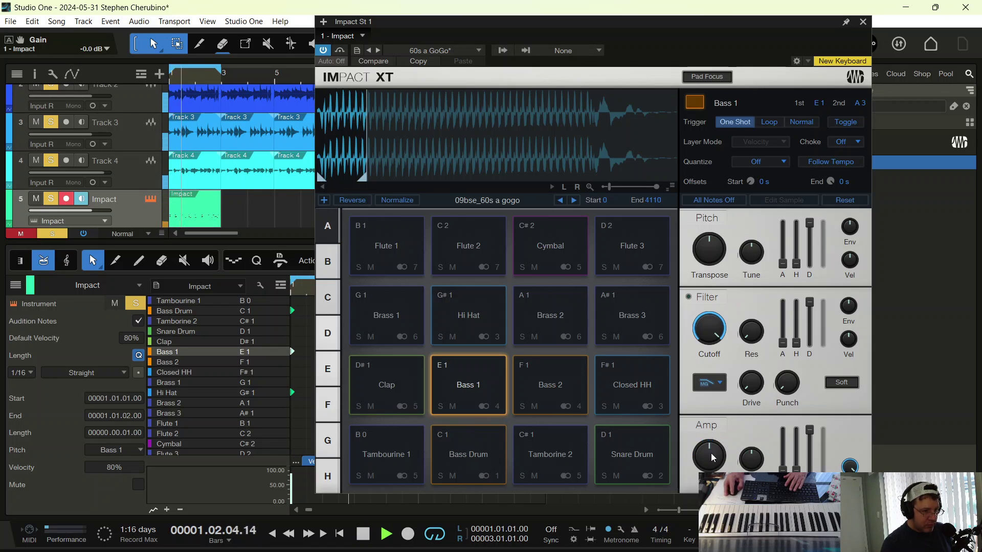
double_click(714, 464)
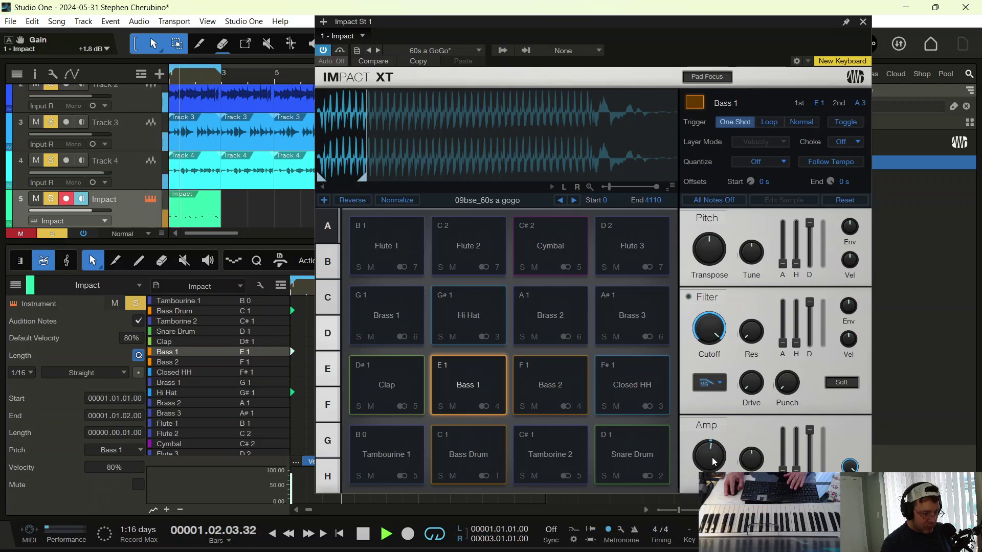
drag(714, 465, 714, 470)
key(space)
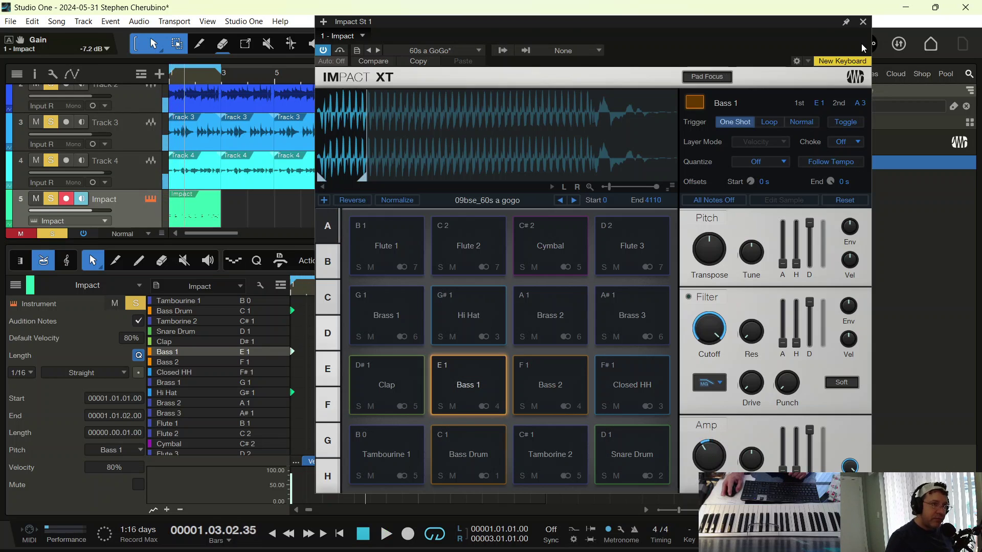
Close the Impact instrument, play the loop back, and close the note editor.
click(865, 22)
key(space)
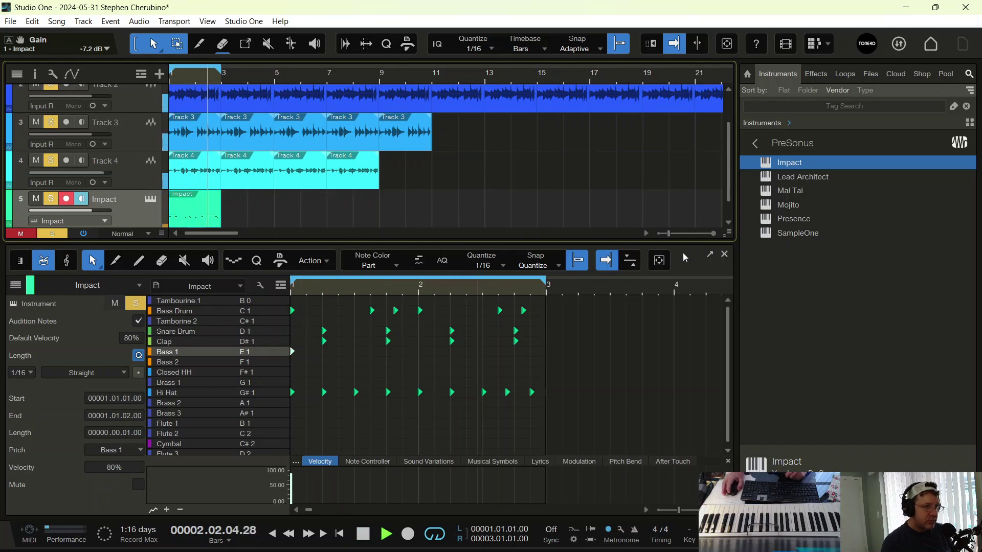
click(724, 254)
key(space)
Show the mixer with tall, narrow channels, hide its instrument and channel lists, and clear all channel solos and mutes.
key(F3)
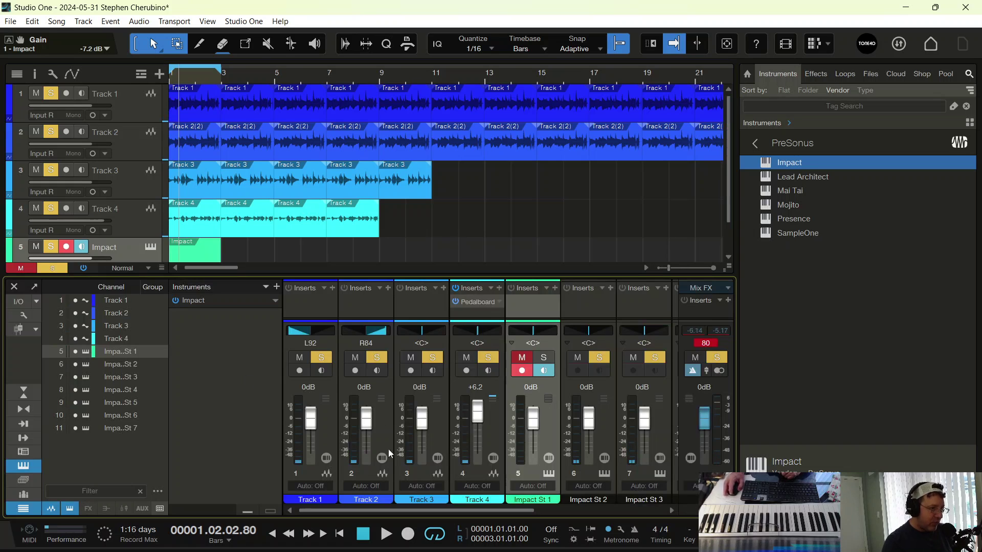
click(25, 393)
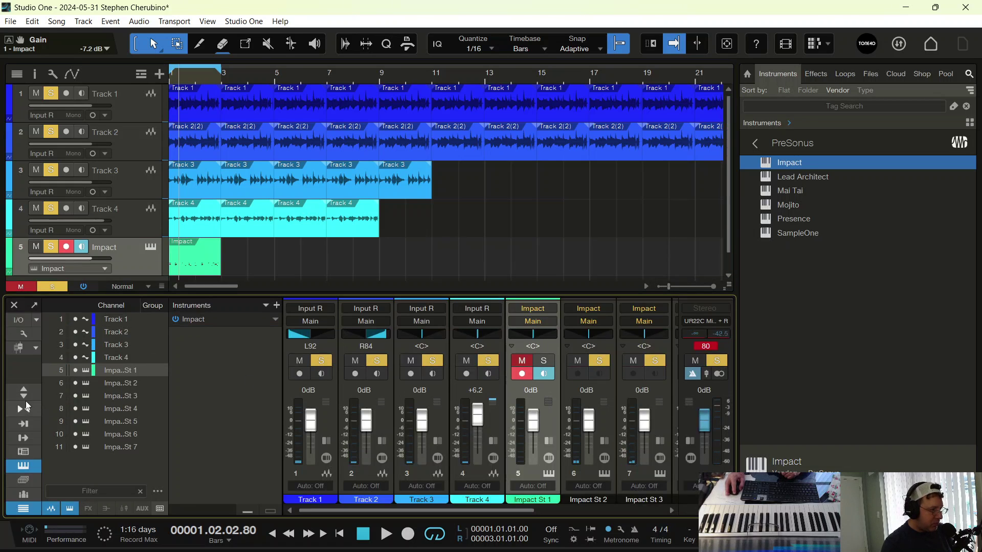
click(27, 409)
click(36, 465)
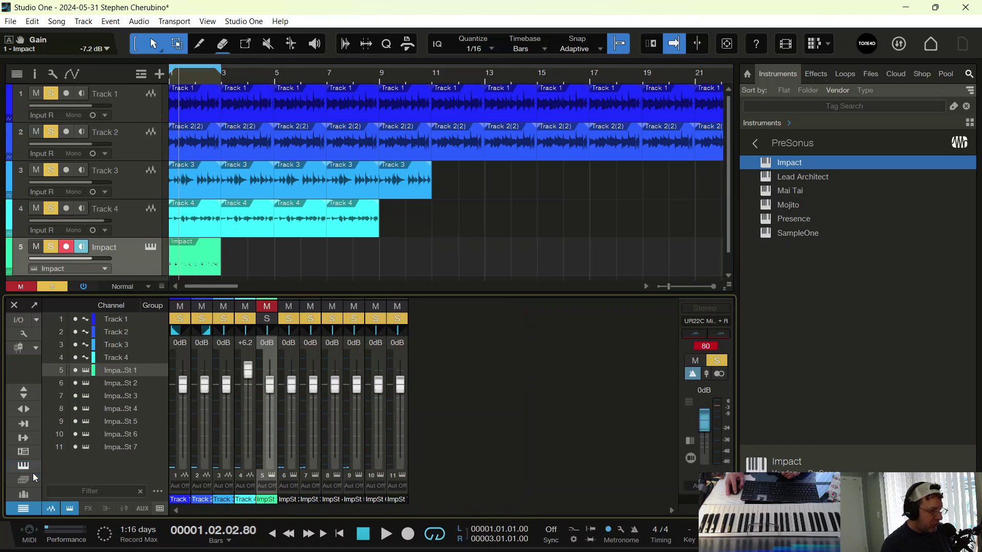
click(25, 509)
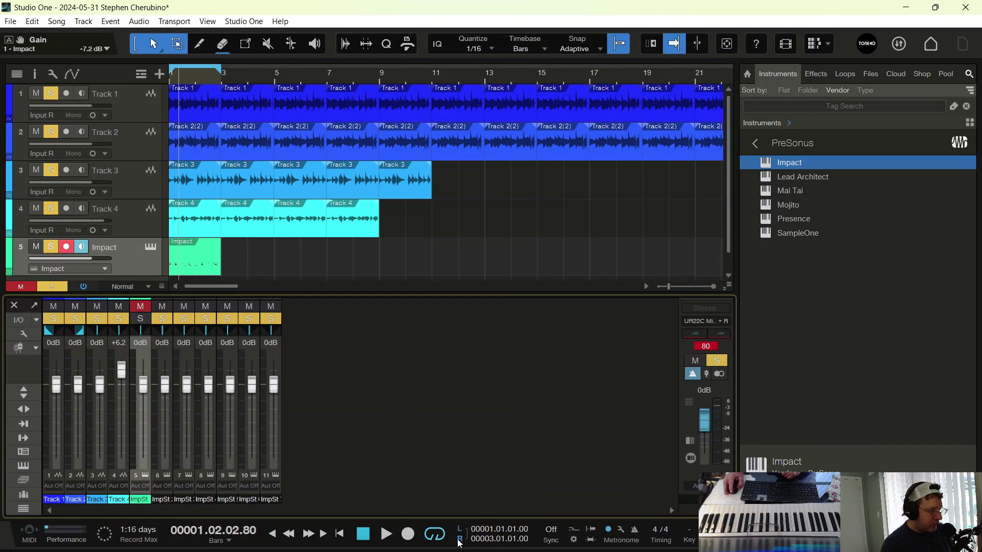
click(61, 288)
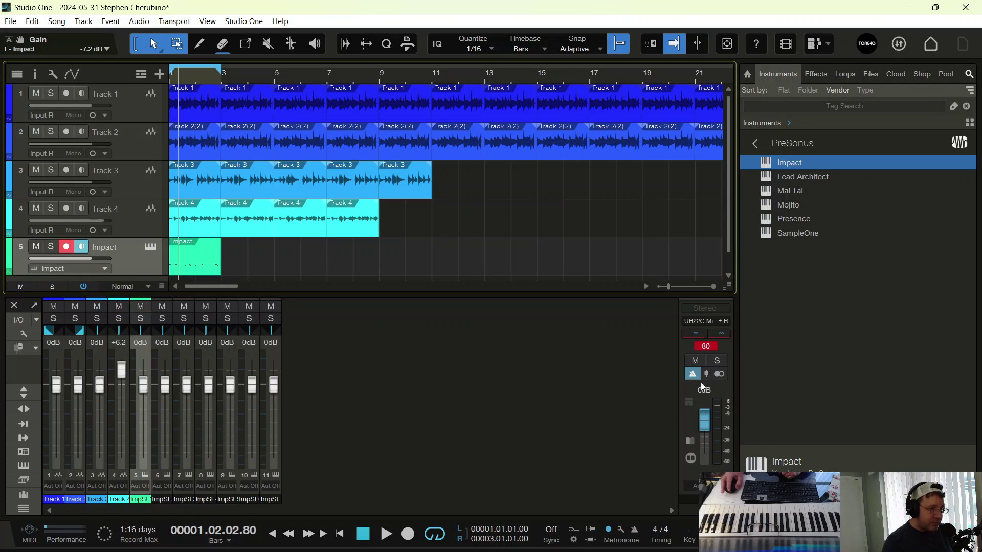
Find Room Reverb among the PreSonus effects and add it to the mixer's empty channel area.
click(817, 74)
scroll(859, 315, down, 10)
scroll(850, 308, down, 5)
scroll(823, 276, up, 5)
scroll(803, 225, down, 1)
drag(803, 226, 431, 386)
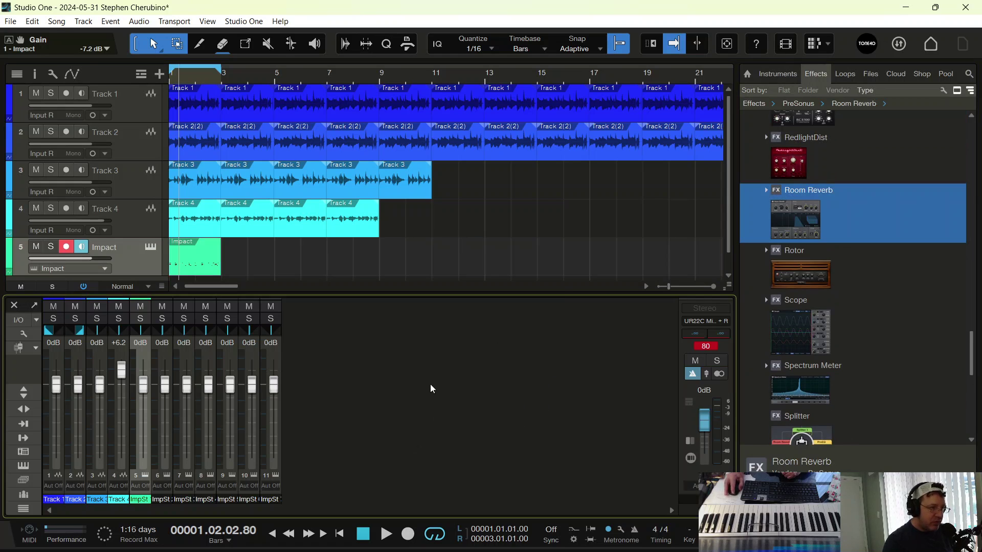
Move the Room Reverb window clear of the mixer channels, and solo the Impact St 3 channel with the loop playing.
drag(368, 118, 608, 120)
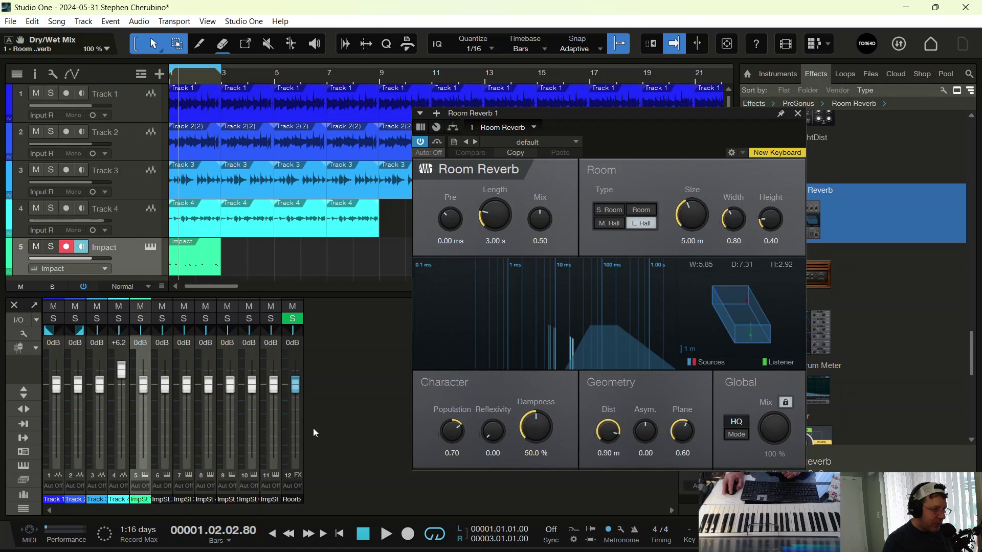
double_click(290, 501)
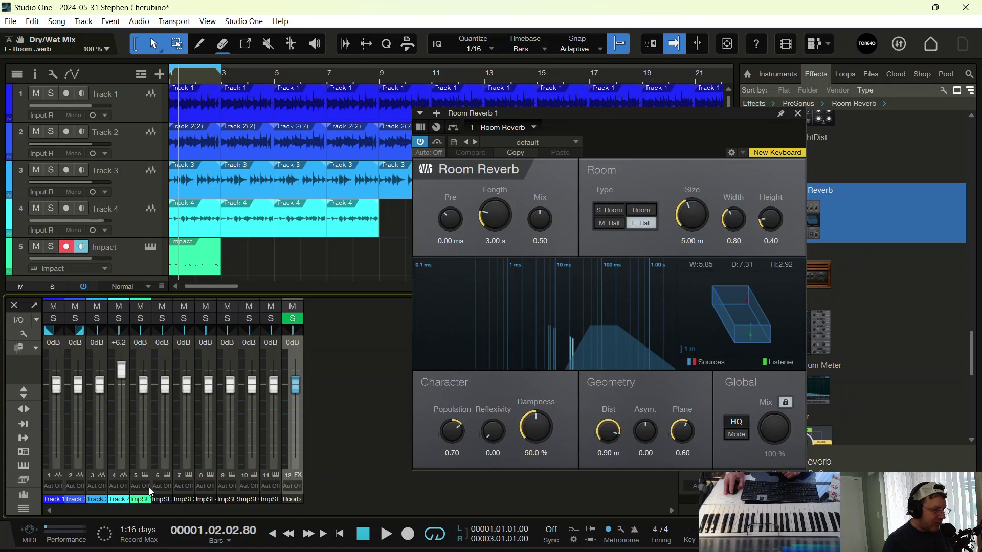
drag(207, 320, 189, 322)
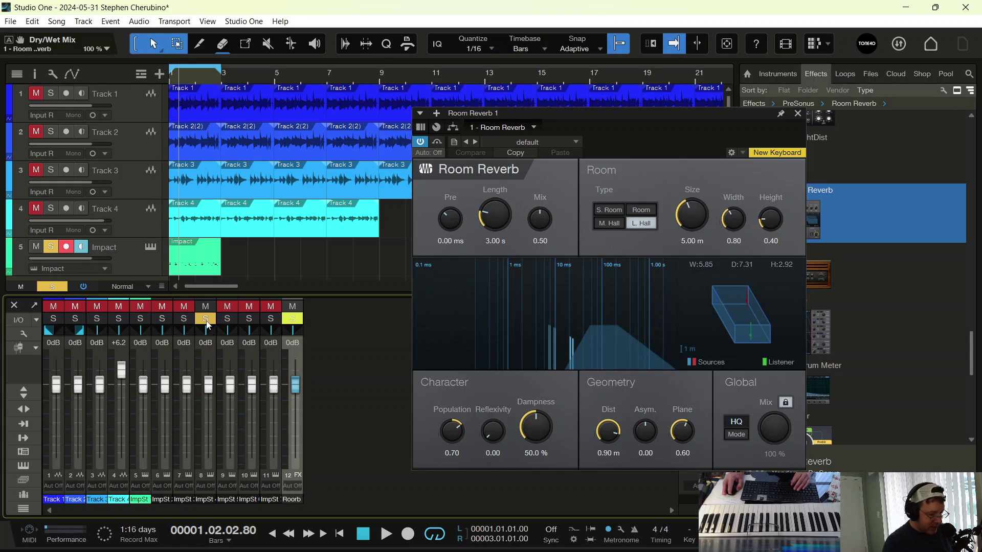
key(space)
click(205, 319)
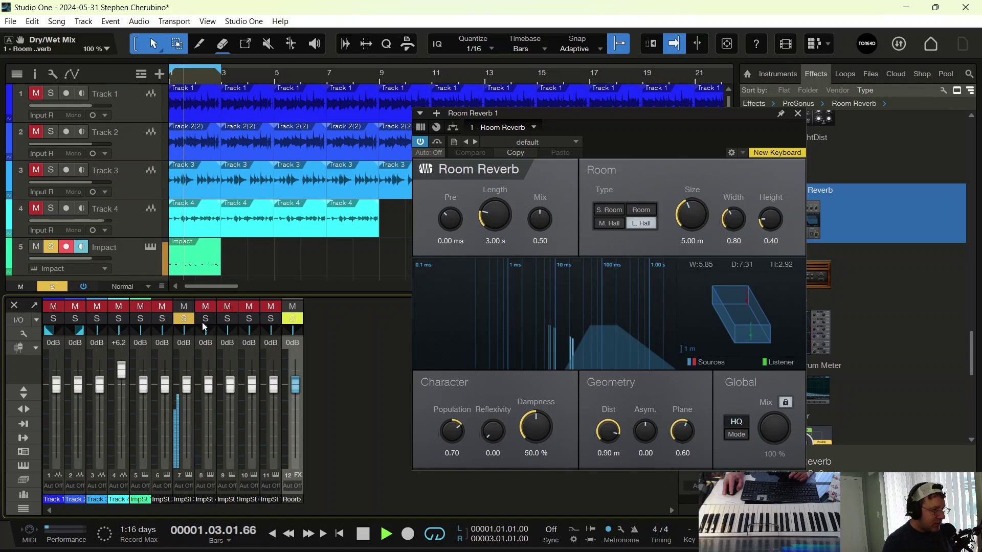
Expand the Impact St 3 channel and add a send to Room Reverb 1 at a level of -30.0 dB.
double_click(186, 354)
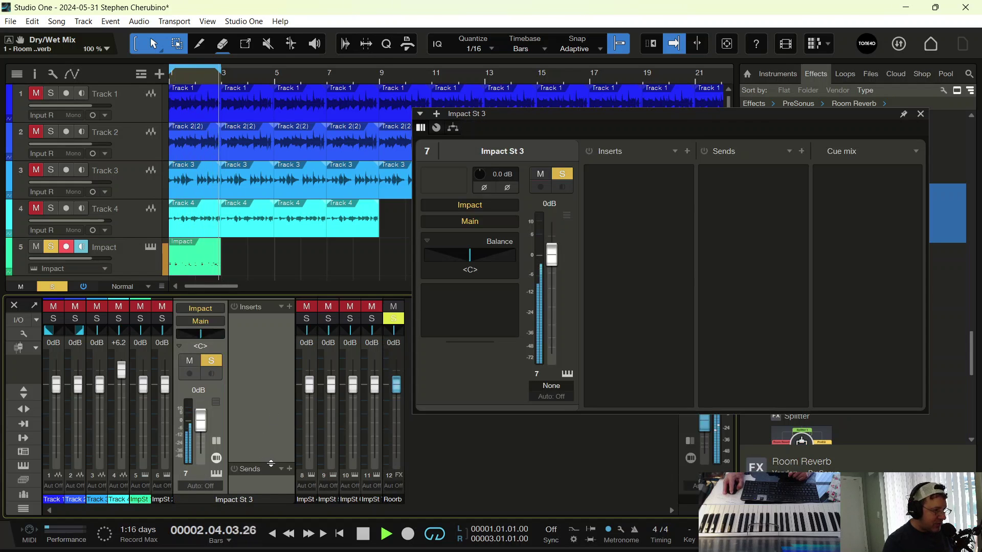
drag(271, 464, 263, 382)
click(285, 399)
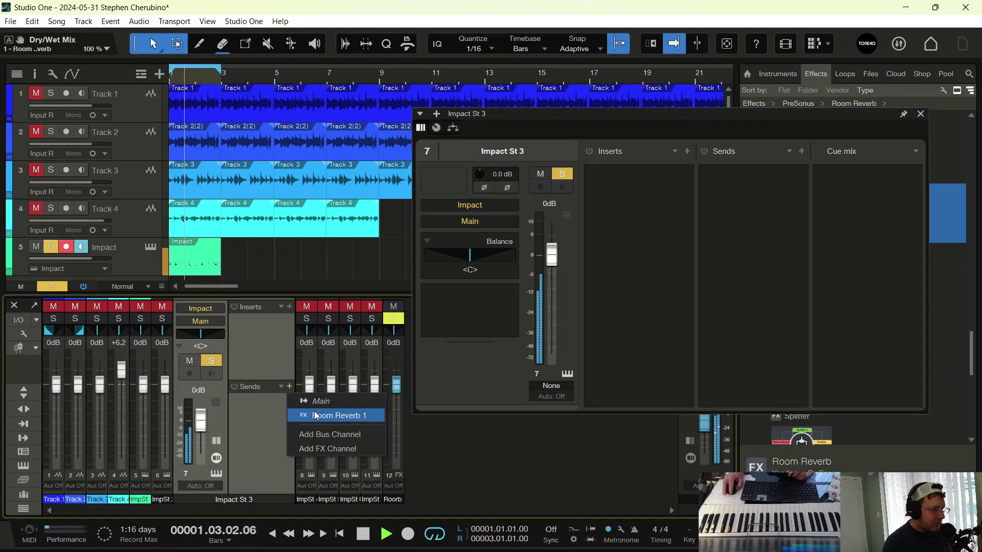
click(330, 411)
drag(271, 413, 243, 415)
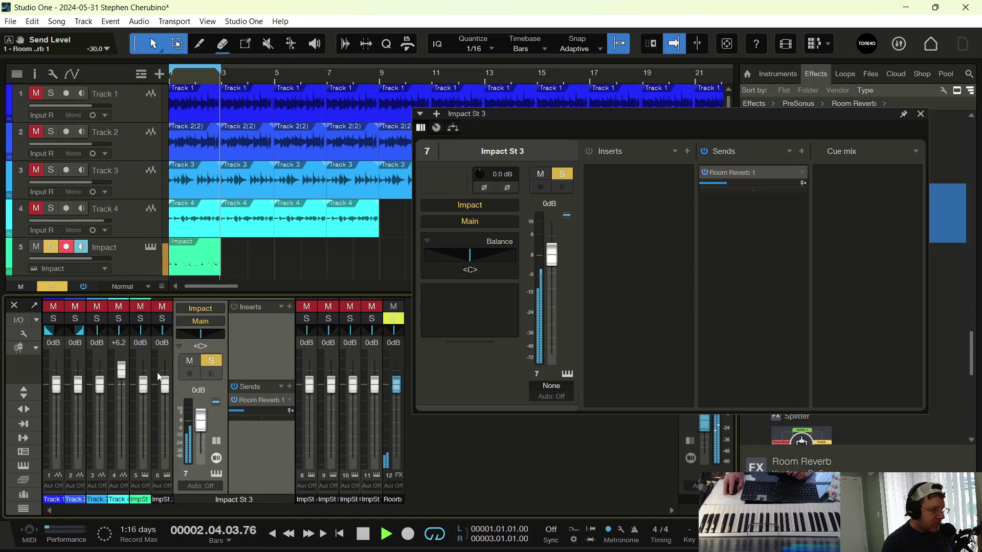
Expand and solo the Impact St 2 channel, and give it a send to Room Reverb 1 at -25.0 dB.
double_click(163, 354)
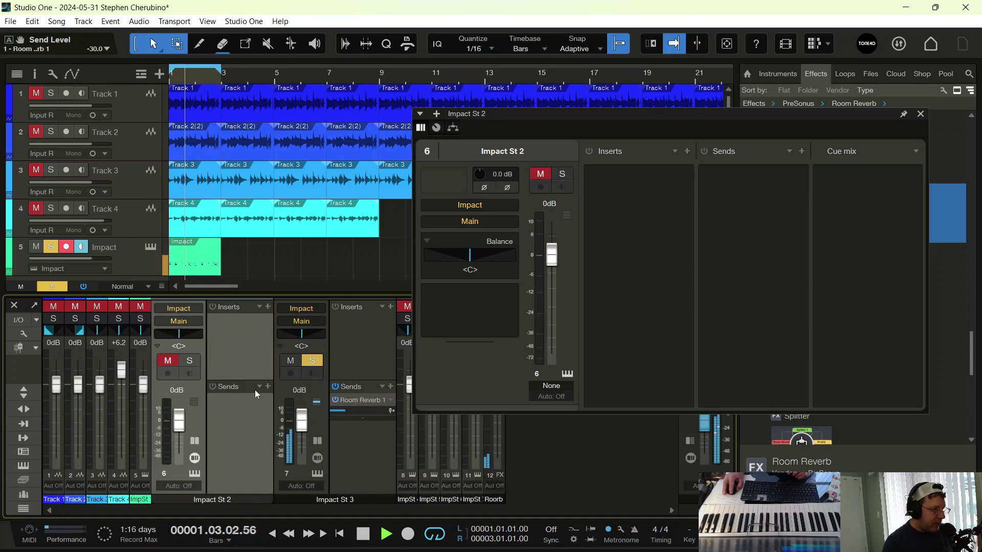
click(269, 388)
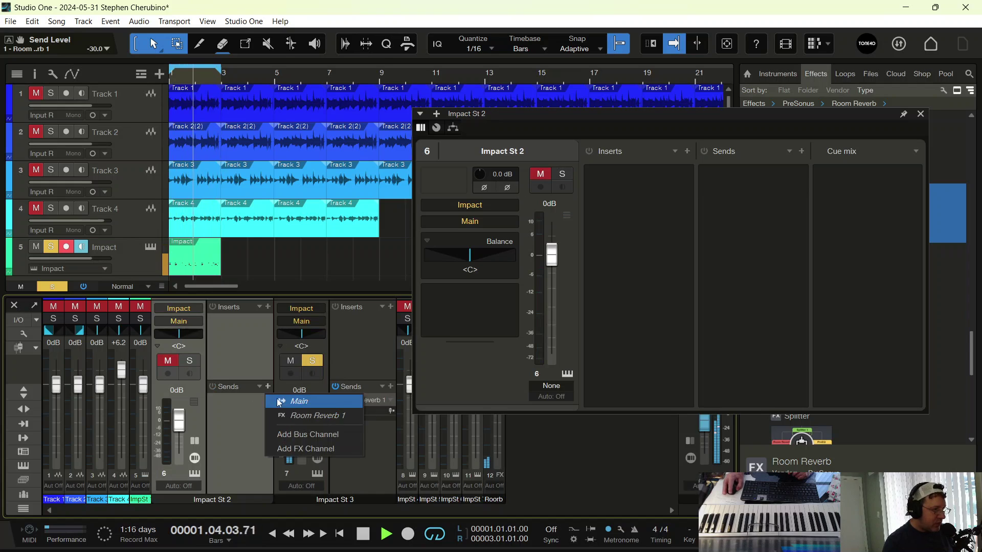
click(209, 405)
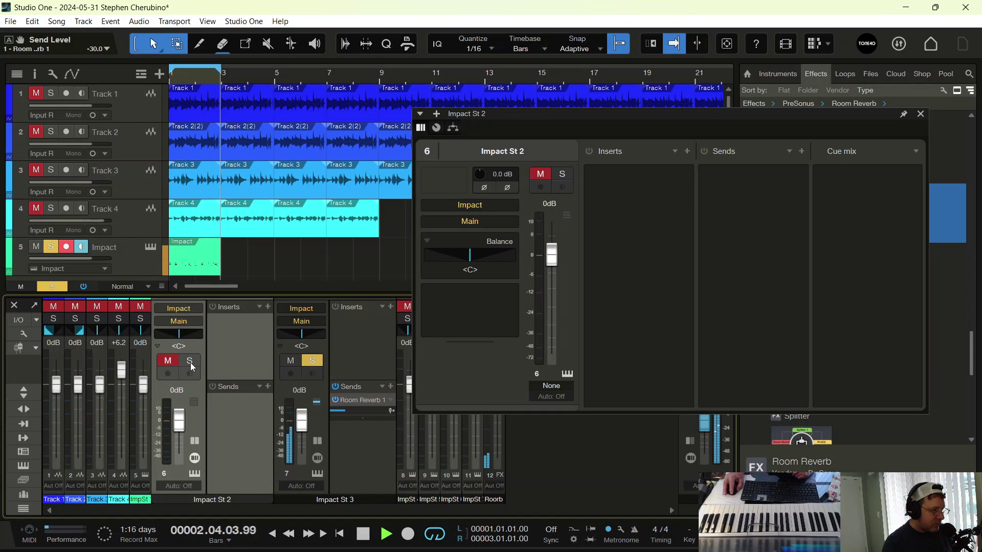
click(190, 362)
click(268, 388)
click(311, 418)
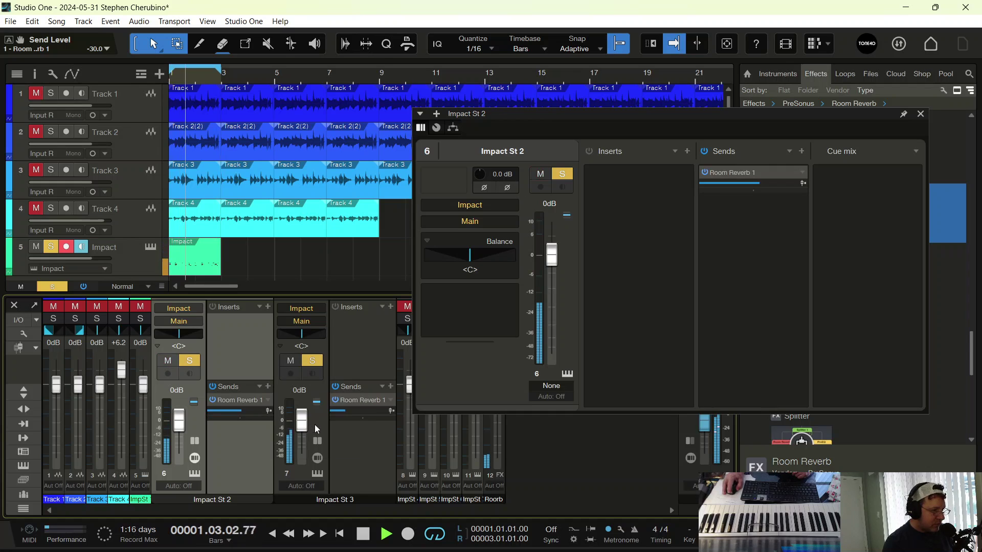
drag(238, 412, 225, 410)
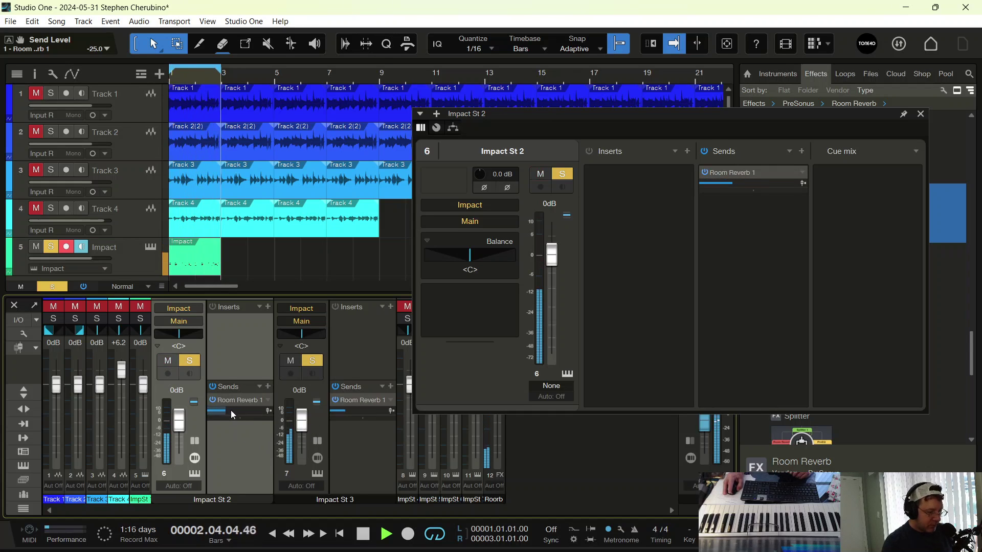
Close the channel editor, clear all solos, and set Room Reverb's length to 3.80 s and room size to 2.88 m.
click(920, 114)
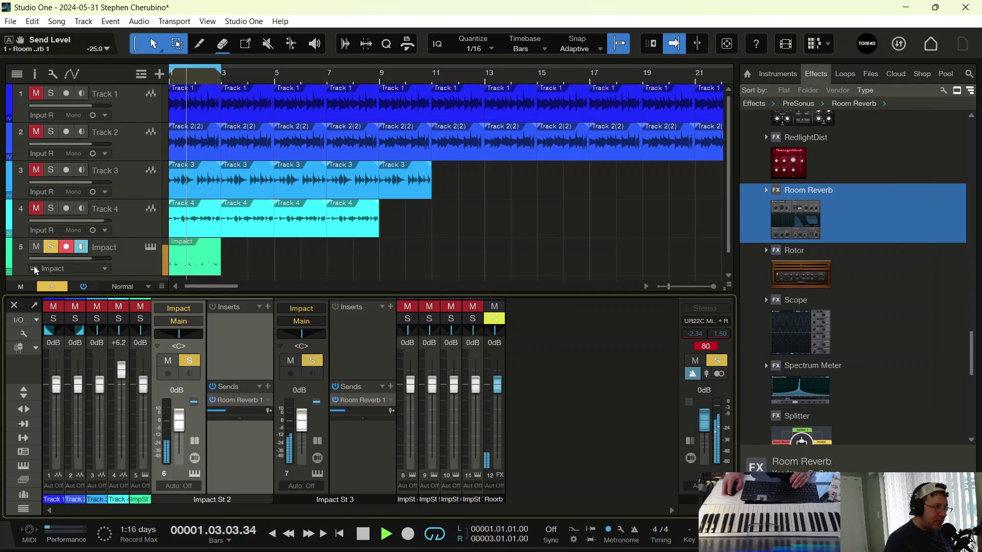
click(61, 286)
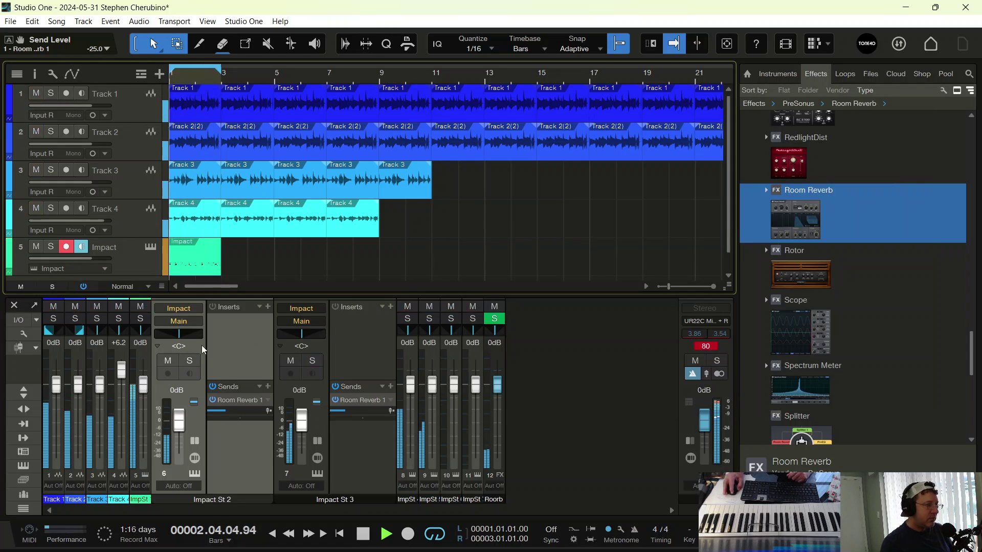
click(504, 473)
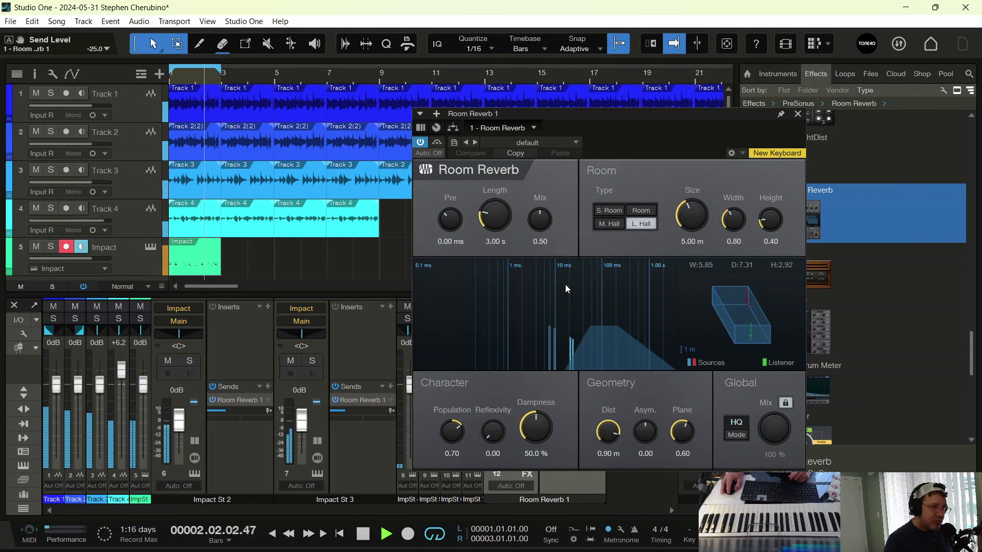
drag(495, 221, 494, 219)
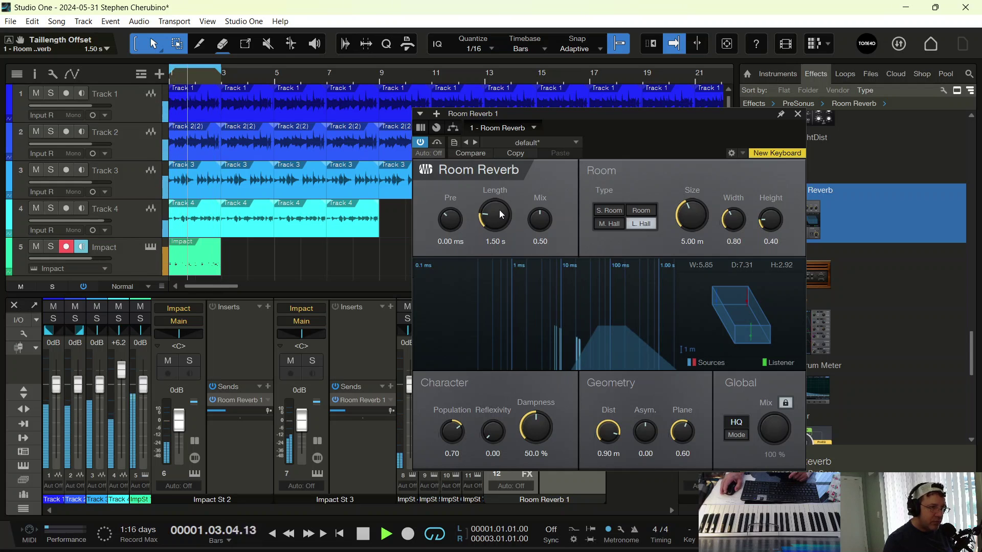
scroll(499, 210, up, 5)
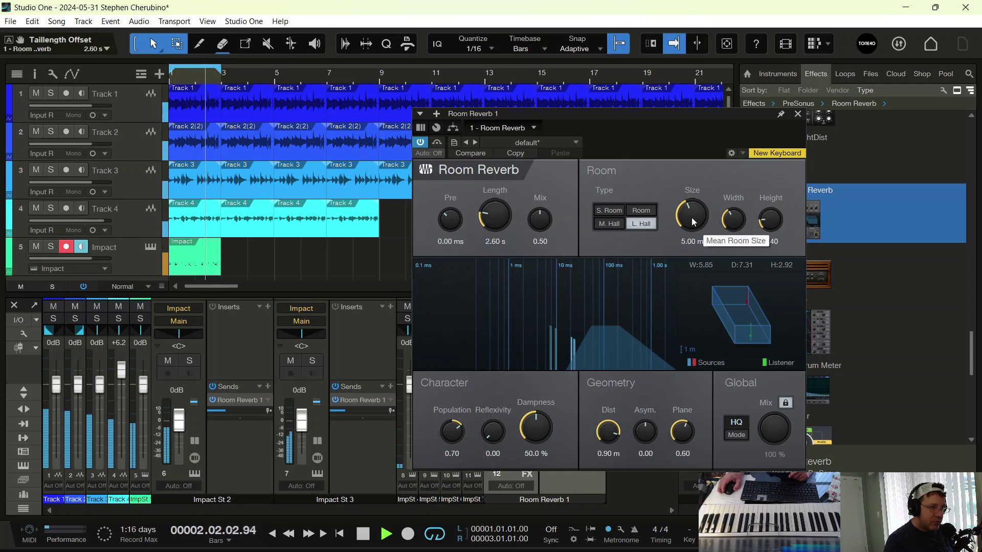
scroll(690, 217, down, 4)
scroll(686, 225, down, 4)
scroll(490, 210, up, 5)
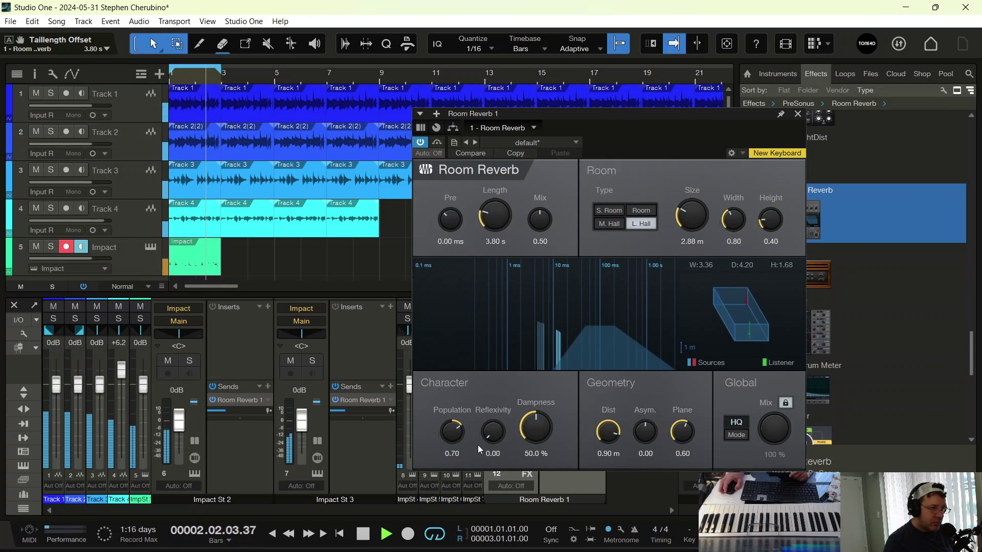
Set the Impact St 2 channel's Room Reverb send to -19.2 dB, close the reverb window, and stop playback.
mouse_move(231, 410)
scroll(231, 409, up, 2)
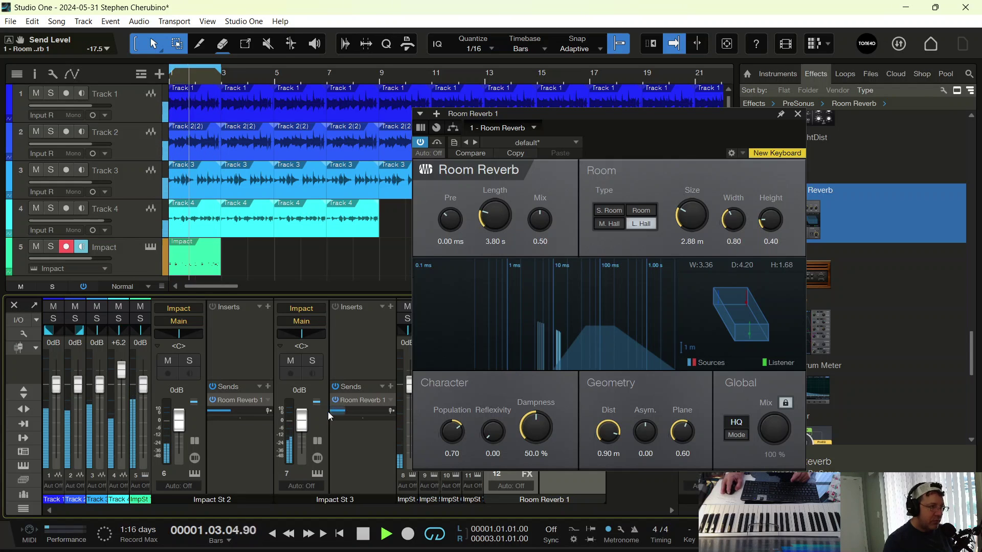
click(797, 114)
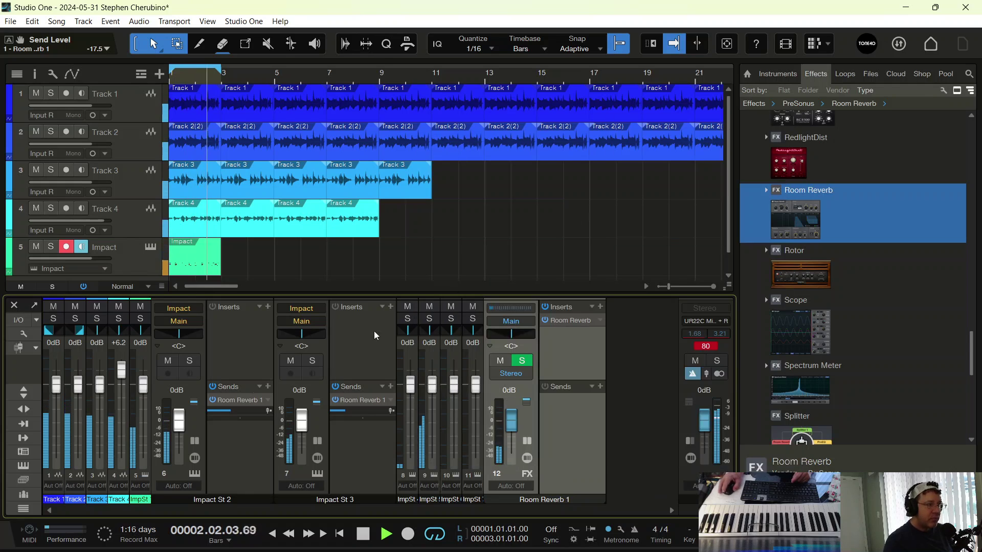
scroll(229, 412, down, 1)
scroll(229, 415, down, 1)
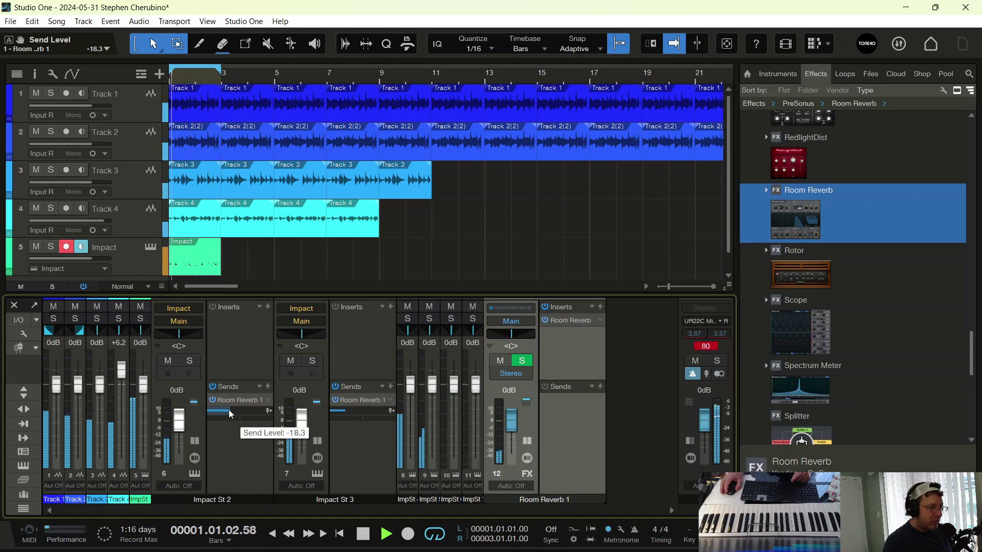
key(space)
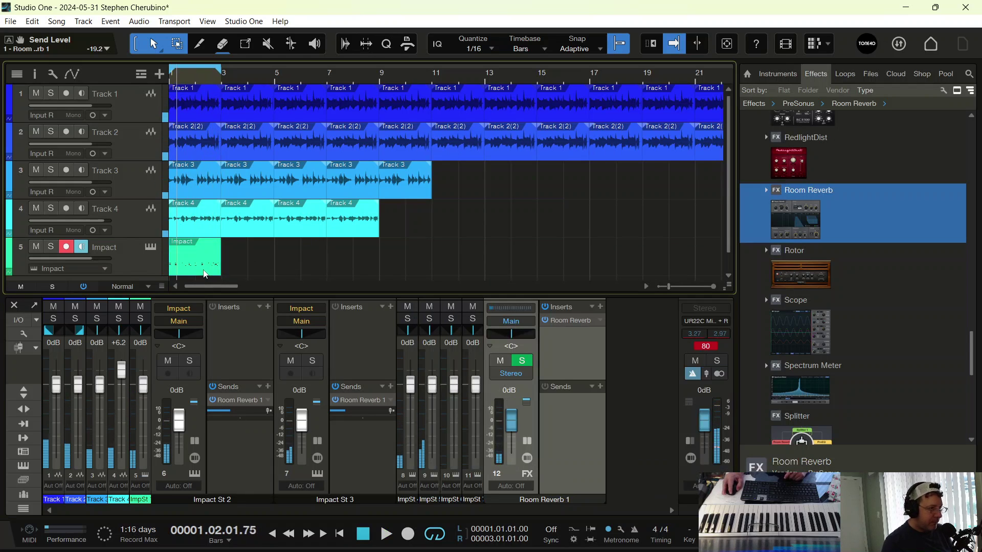
Duplicate the Impact clip three times in a row to bar 9, and extend the loop range to bar 11.
click(218, 266)
key(d)
key(d)
key(d)
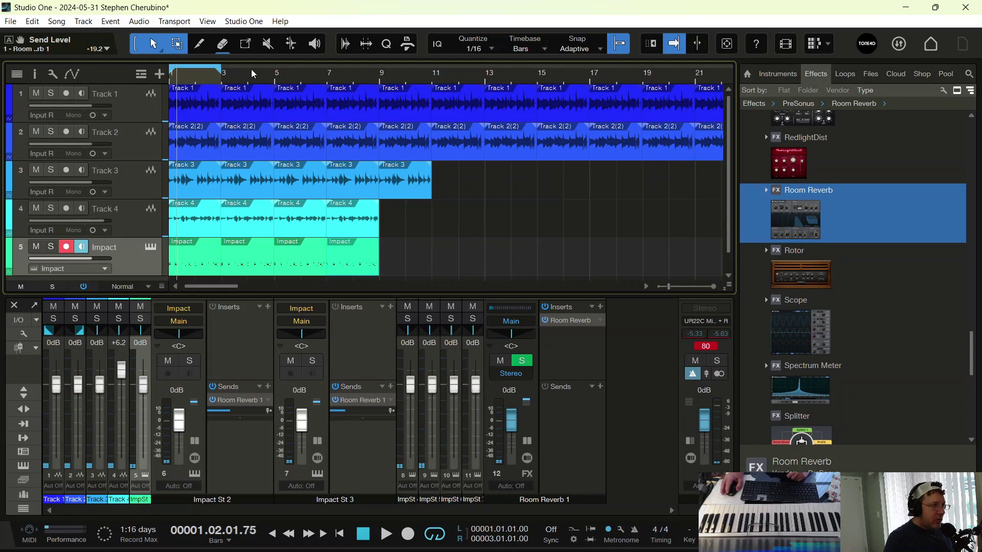
drag(220, 72, 432, 77)
Add a mono audio track below the Impact track and turn off its input monitoring.
scroll(148, 251, down, 1)
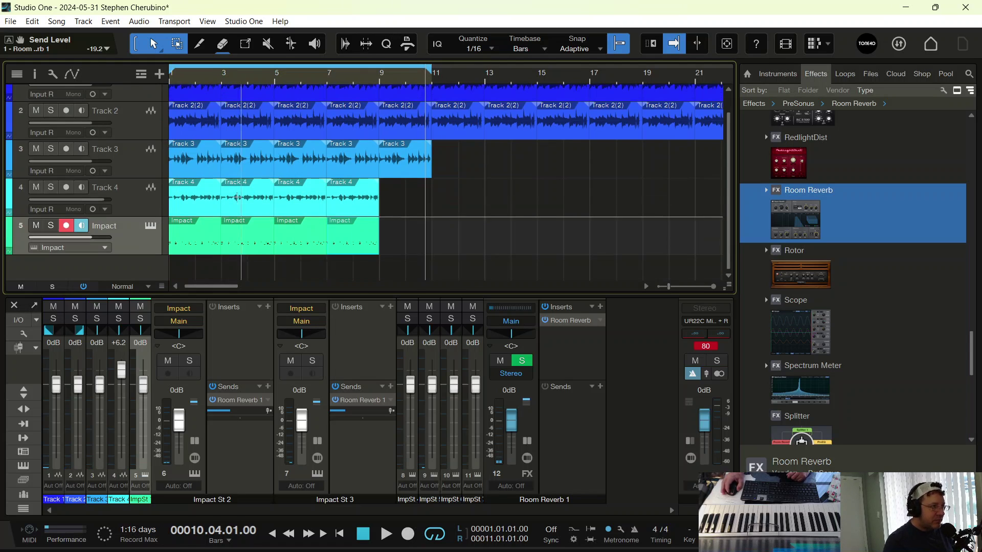
right_click(113, 265)
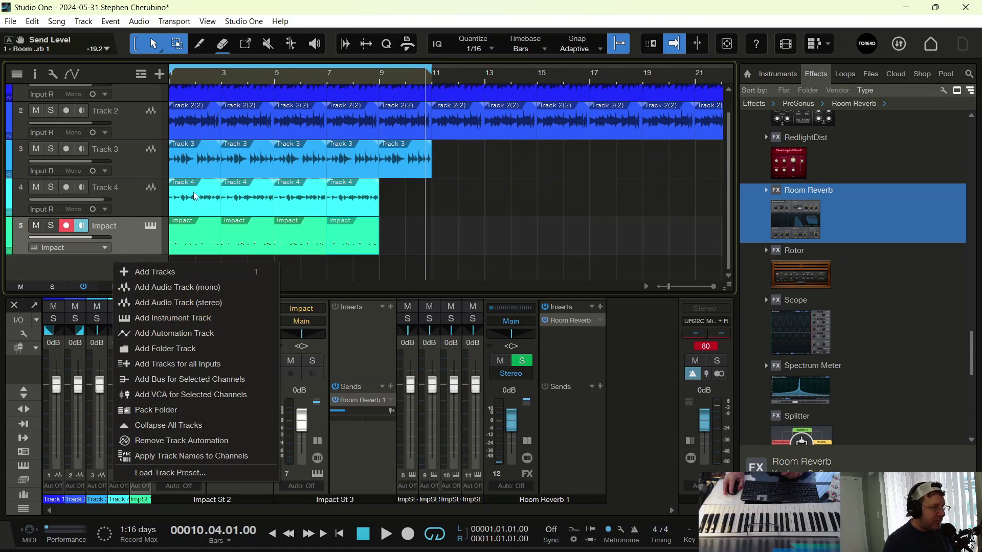
click(169, 288)
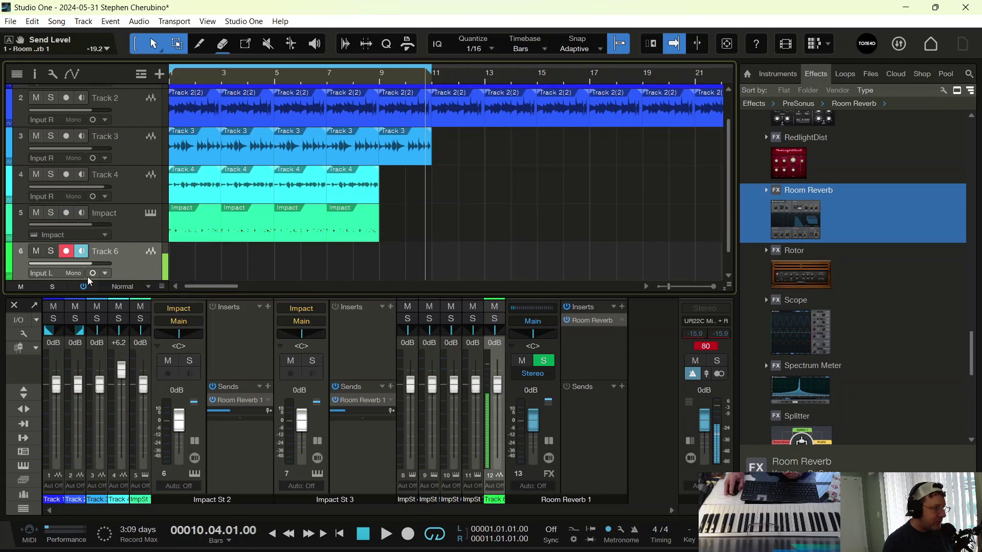
click(84, 252)
Record a take of about two bars on Track 6 from the song start.
key(Home)
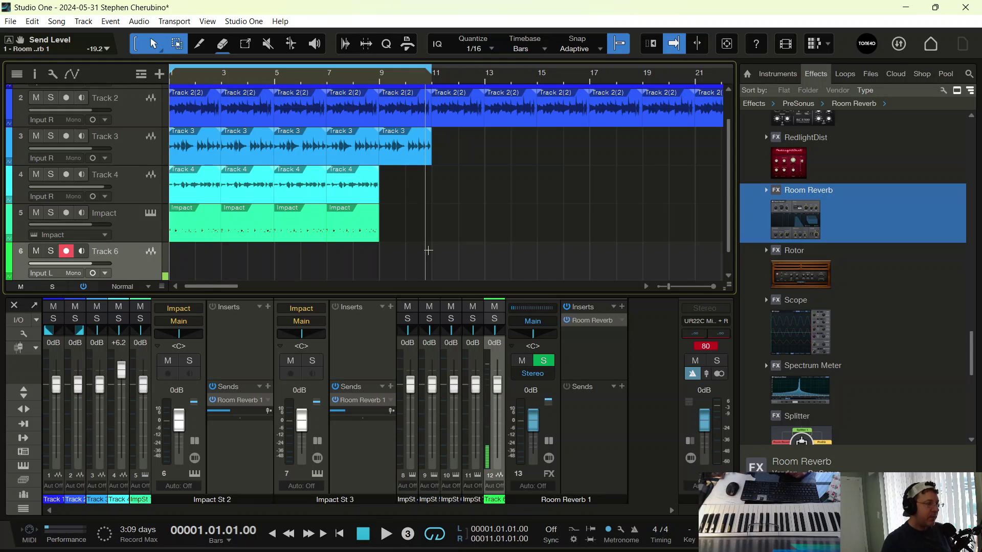
key(KP_Multiply)
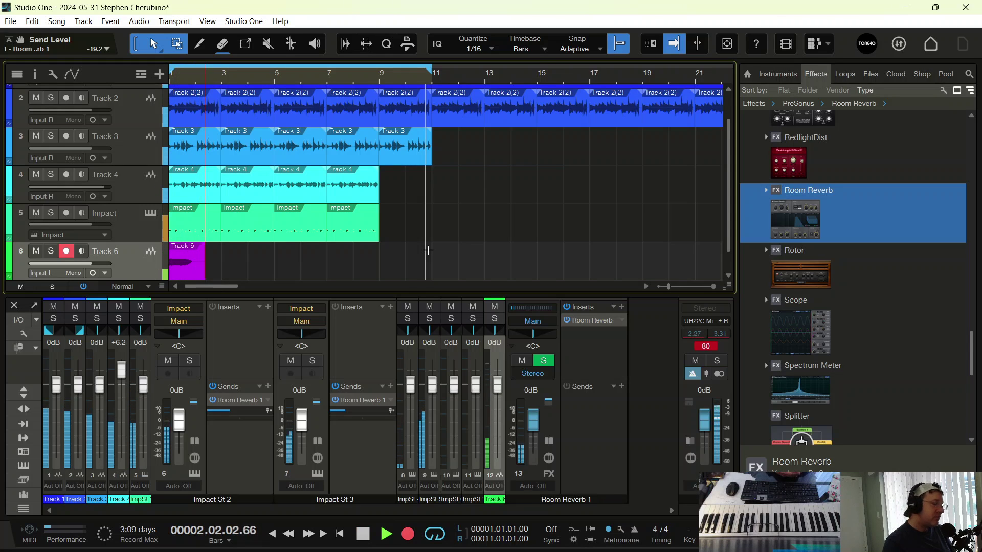
key(space)
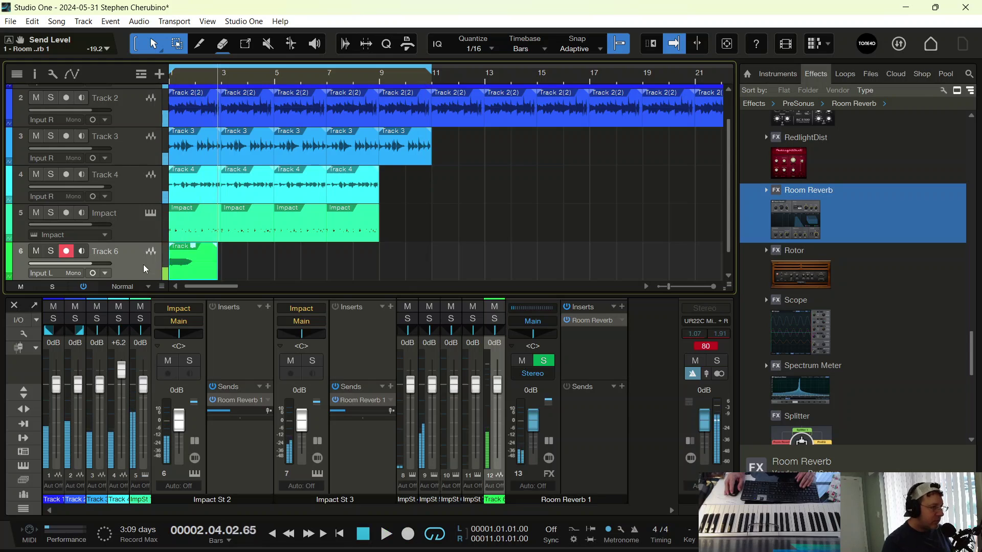
Duplicate Track 6 as a new empty track and disarm the original for recording.
right_click(134, 270)
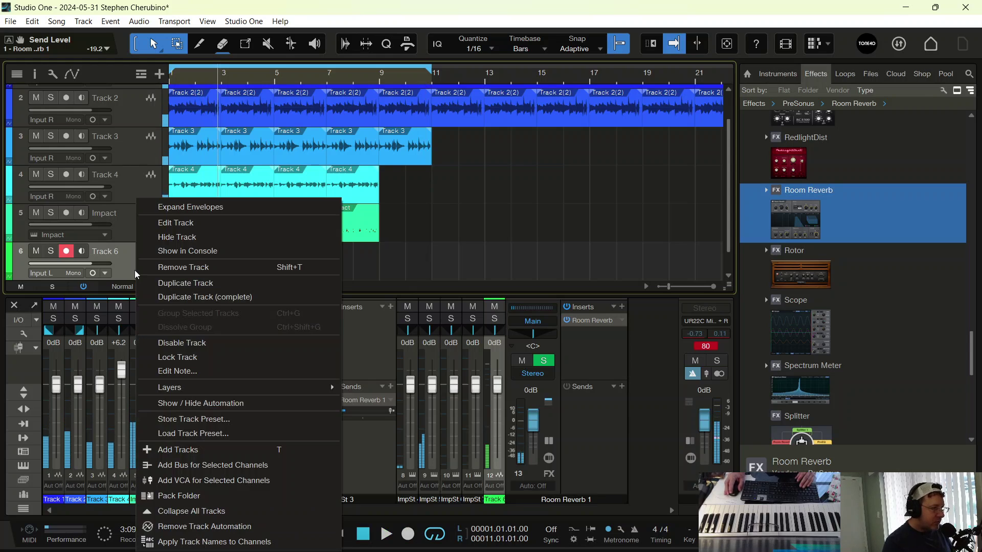
click(167, 284)
click(66, 213)
Record a take of about one bar on Track 7 from the song start, and disarm the track.
key(Home)
key(KP_Multiply)
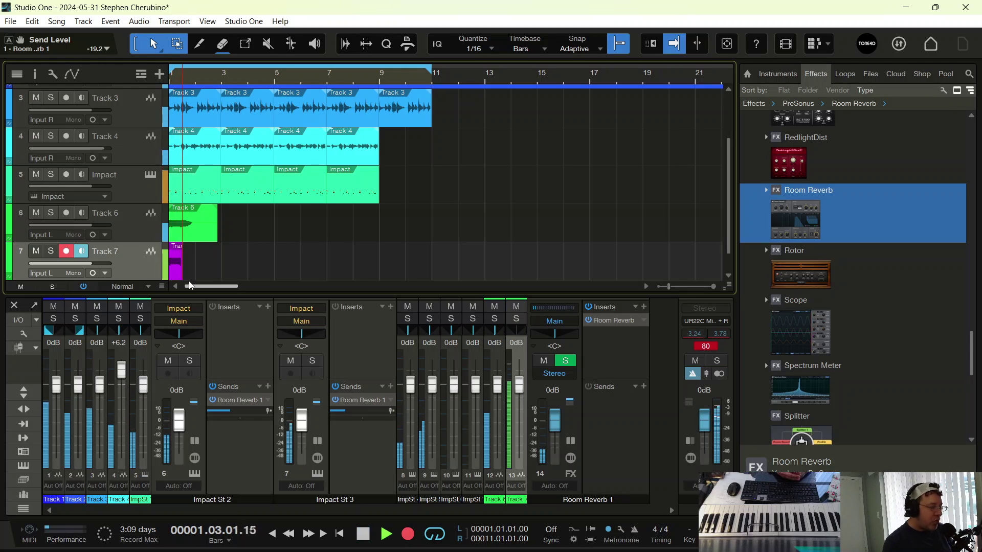
key(space)
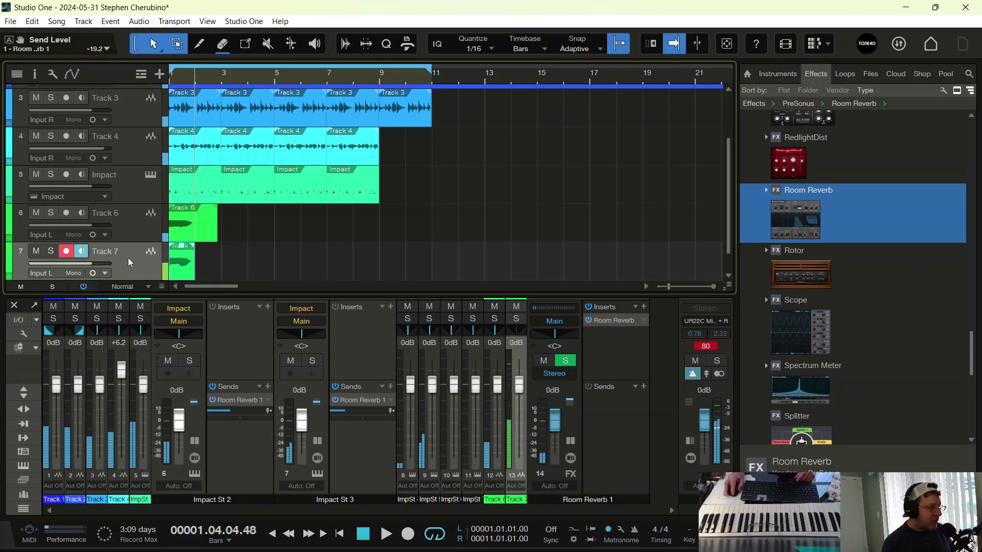
key(shift+r)
Duplicate Track 7 as a new empty audio track below it.
scroll(125, 243, down, 1)
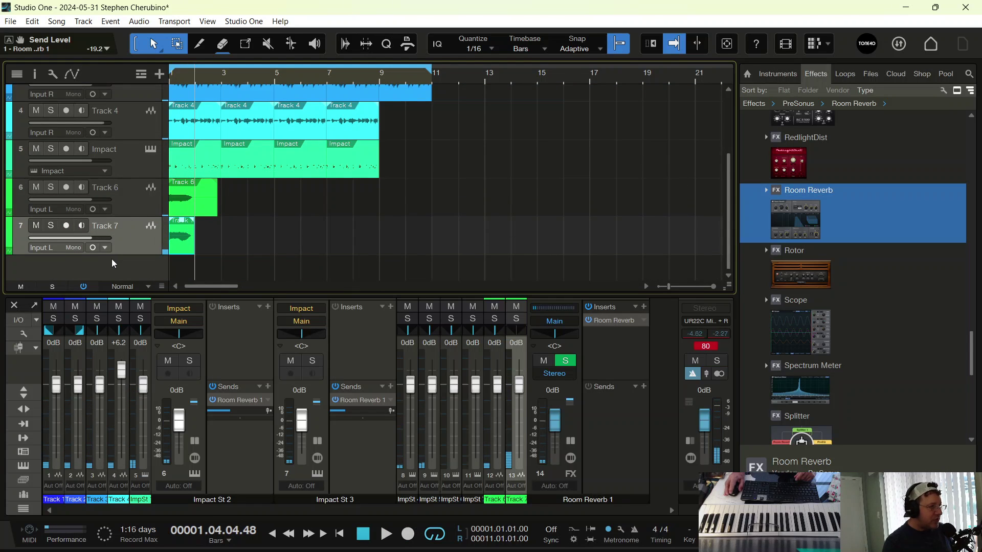
right_click(111, 258)
key(Escape)
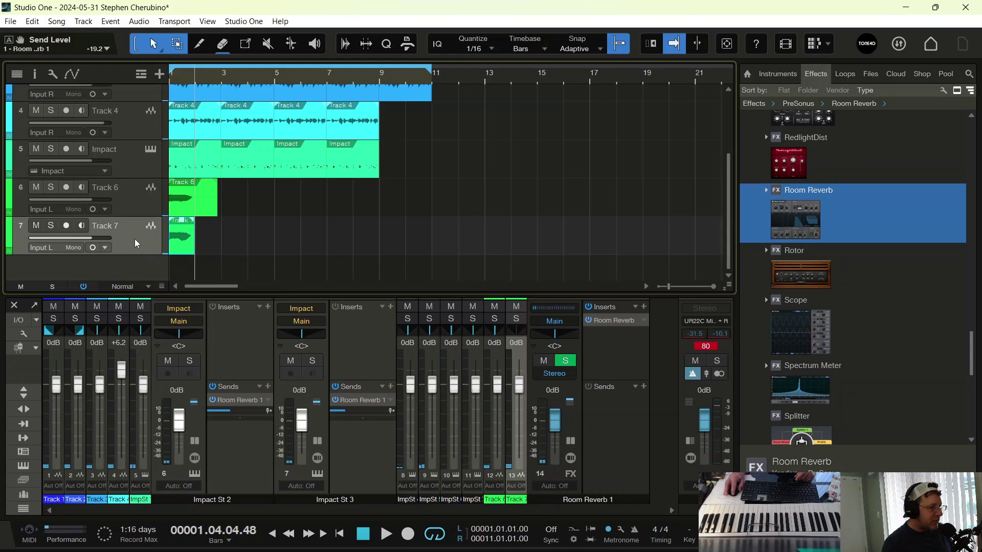
right_click(156, 237)
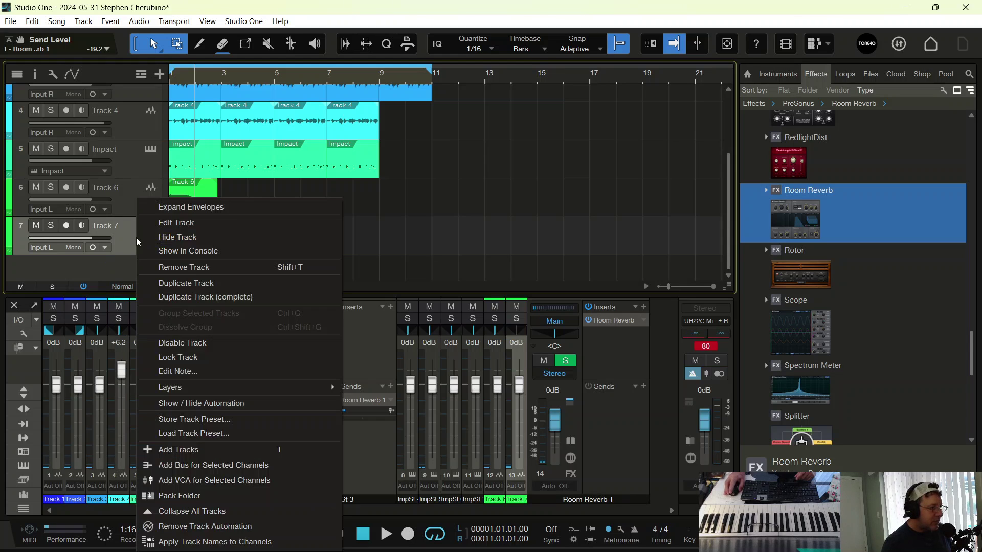
click(164, 281)
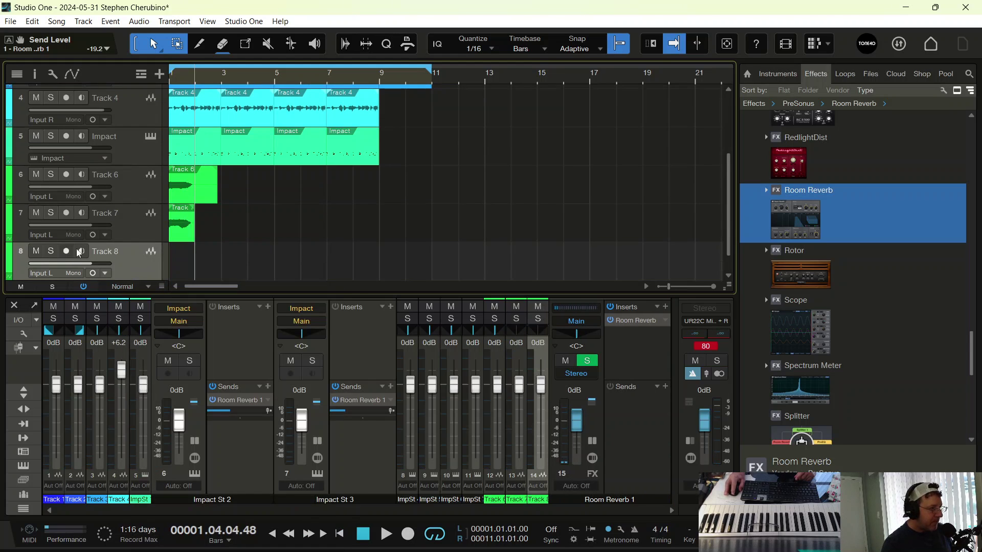
Record a take of about one bar on Track 8 from the song start, and trim Track 6's clip to end at bar 2.
scroll(50, 234, down, 1)
key(KP_Multiply)
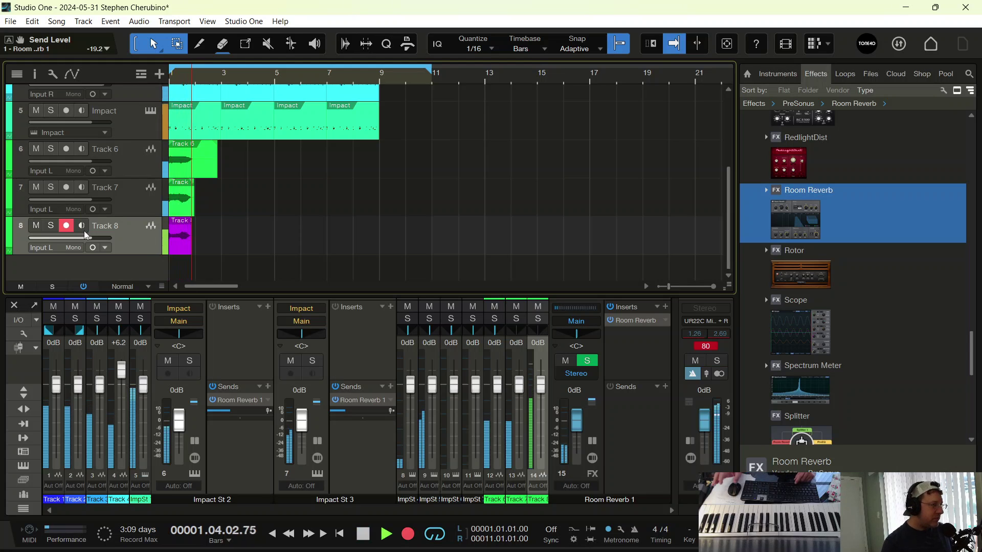
key(space)
drag(217, 169, 195, 169)
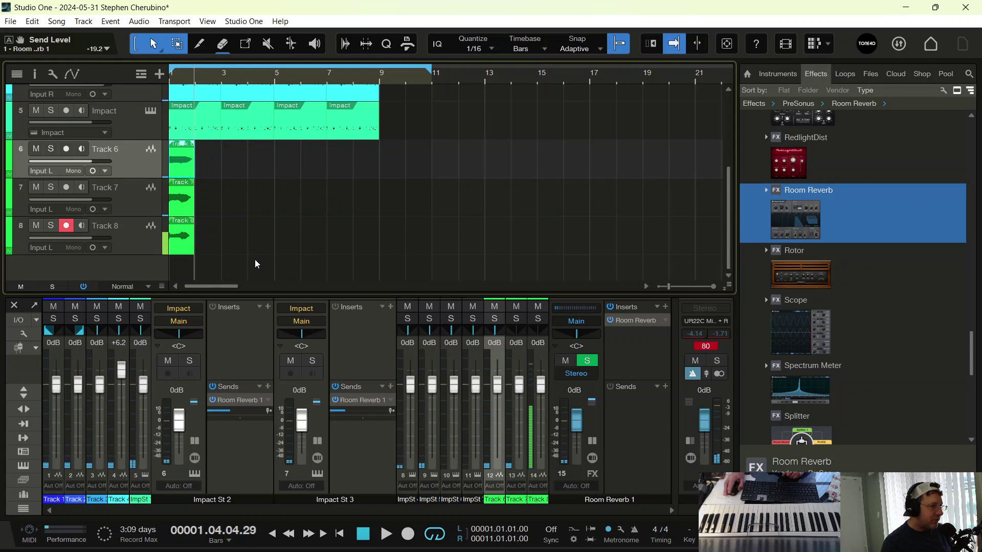
Select Tracks 6, 7 and 8 together and pack them into a folder.
click(126, 203)
click(131, 237)
click(128, 174)
click(129, 192)
click(132, 241)
shift+click(132, 171)
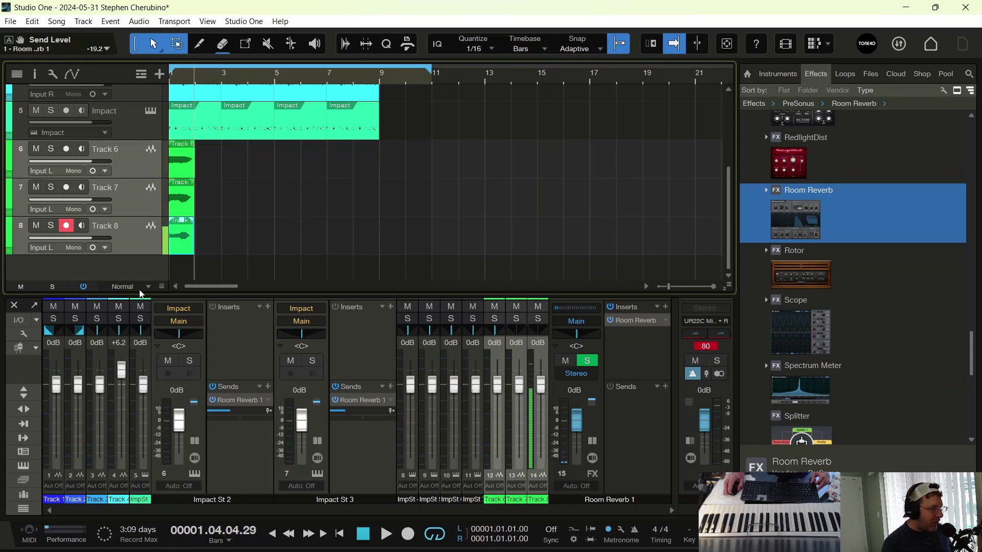
right_click(135, 174)
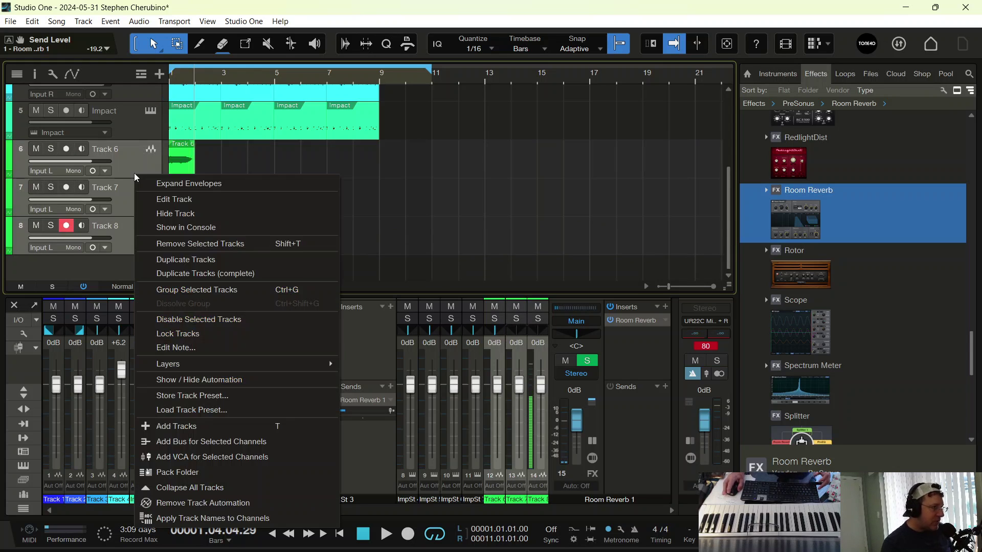
click(189, 468)
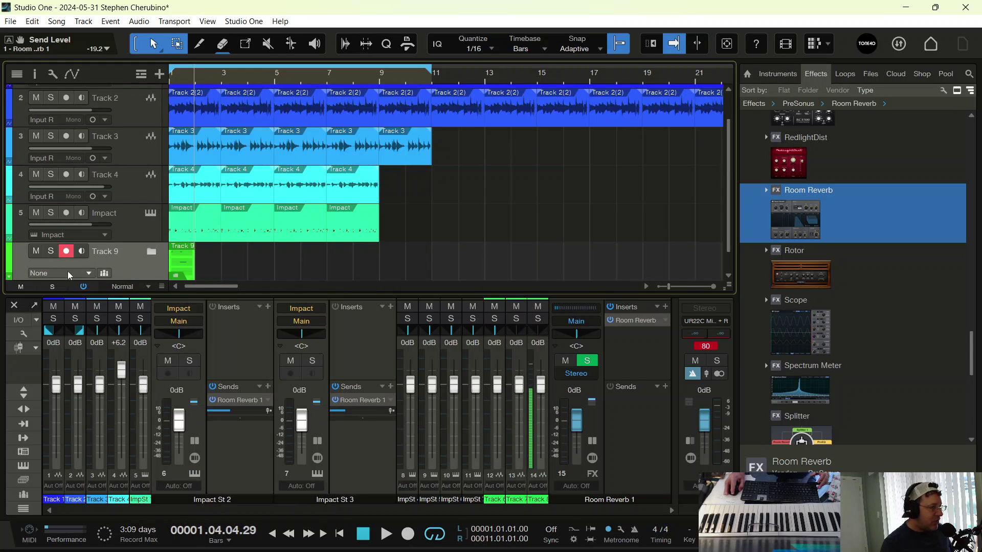
Rename the new folder track as Vocals.
double_click(99, 250)
text(V)
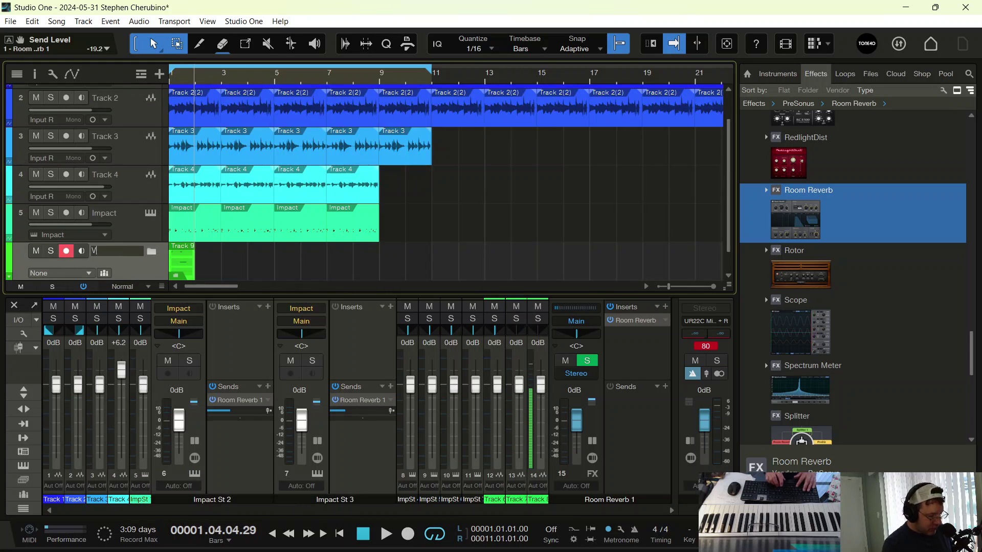
text(ocals)
key(Return)
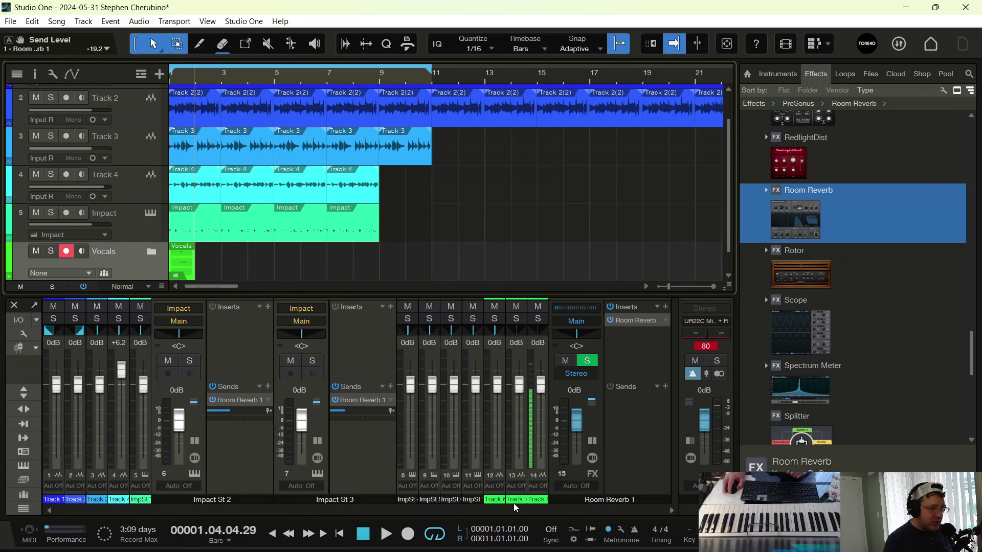
Add a bus for the selected Track 6, 7 and 8 channels in the mixer.
click(543, 351)
right_click(544, 351)
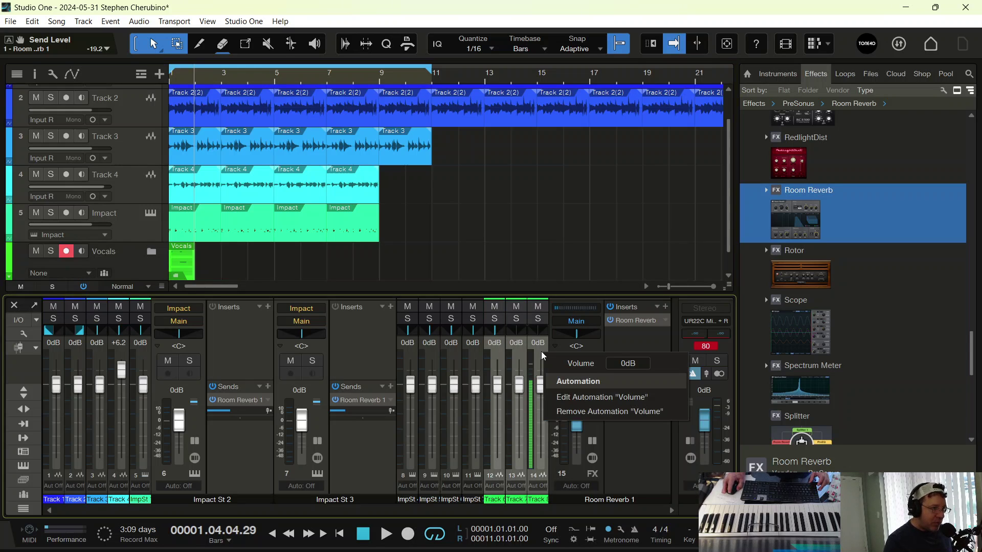
right_click(544, 477)
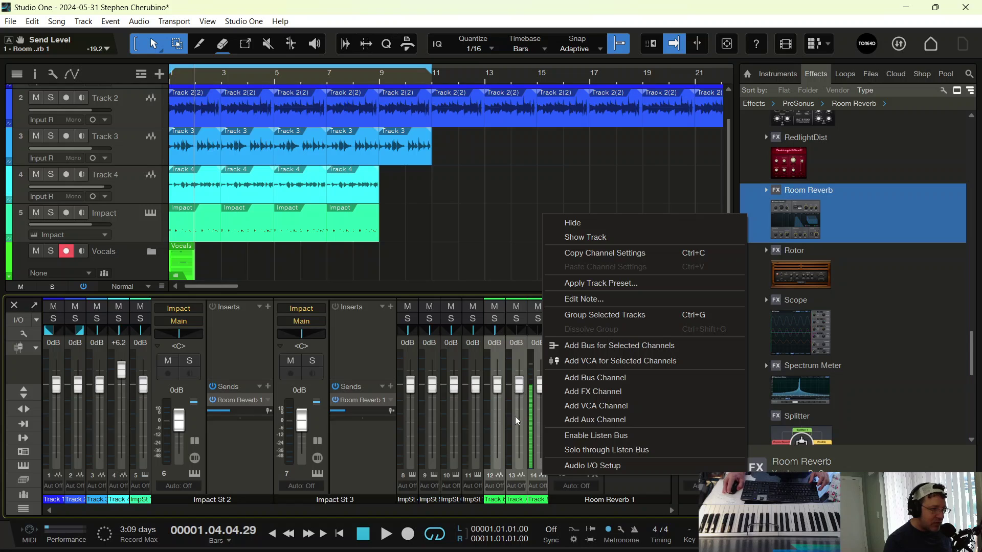
click(593, 344)
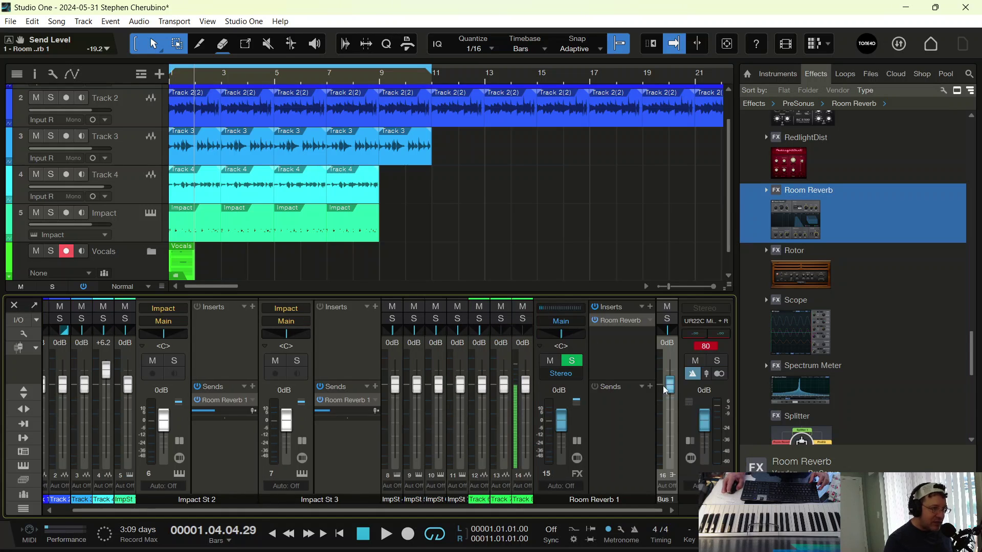
Collapse the Room Reverb 1 channel in the mixer and rename Bus 1 as Vocal Bus.
right_click(620, 443)
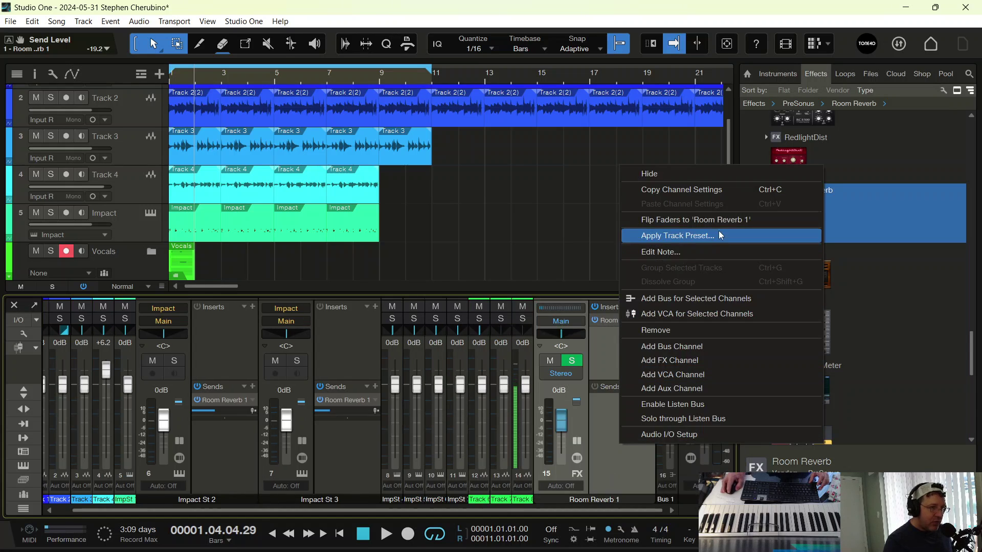
click(695, 315)
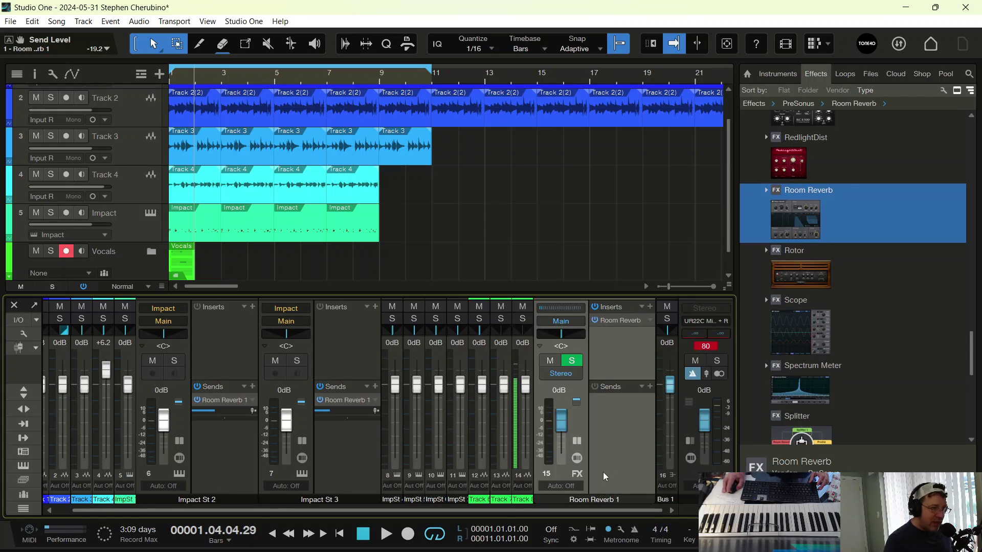
click(577, 400)
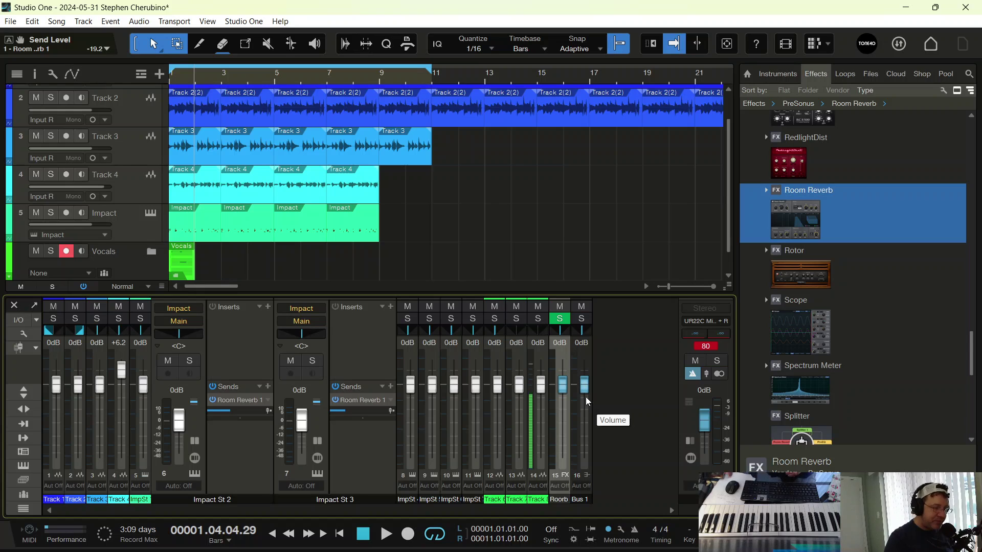
click(585, 497)
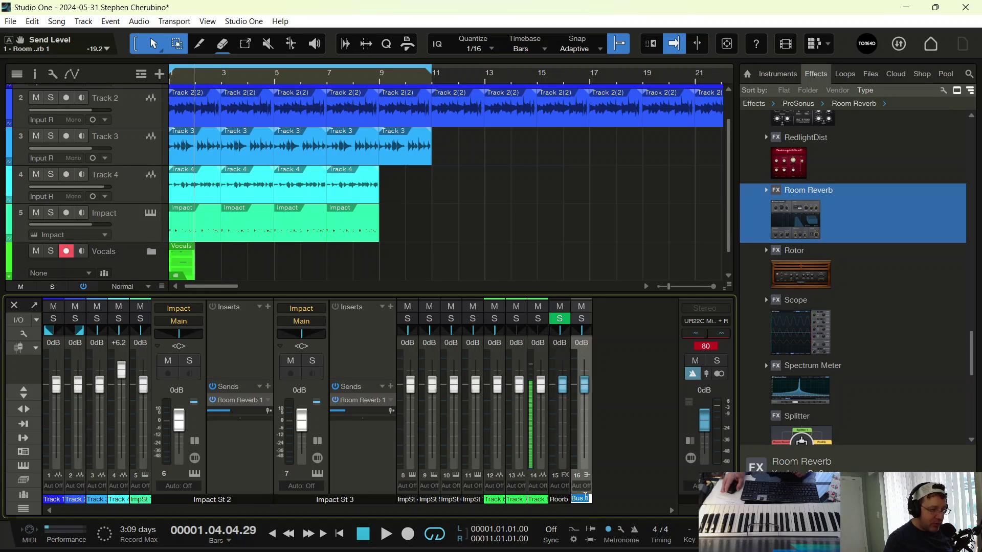
double_click(586, 499)
text(Vocal Bus)
key(Return)
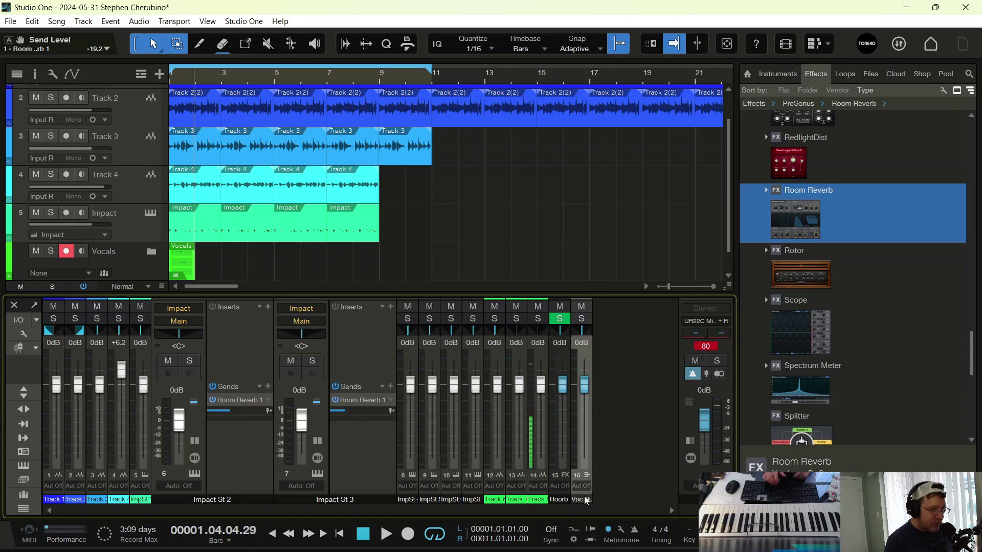
Disarm the Vocals folder for recording and add a send to Room Reverb 1 on the expanded Vocal Bus.
click(582, 357)
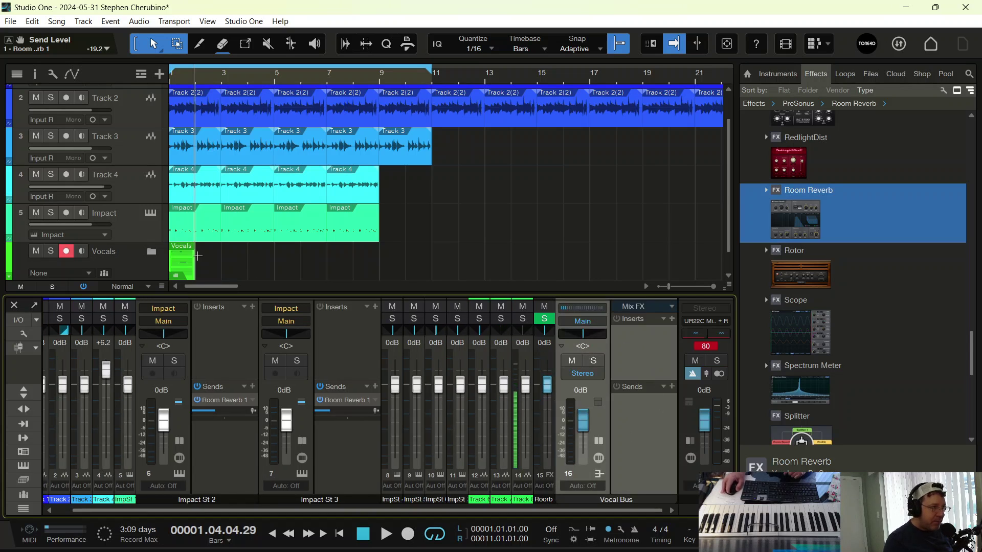
click(78, 268)
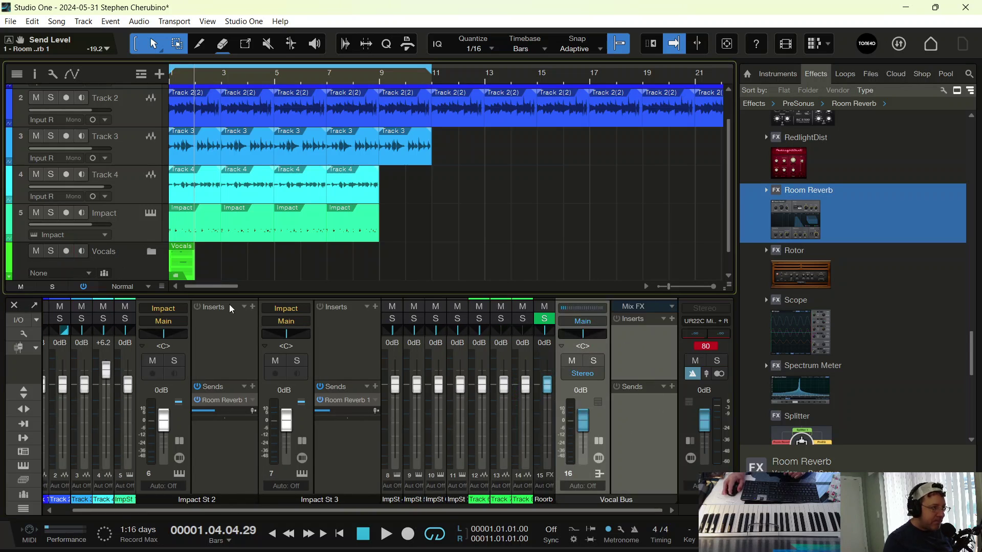
click(672, 388)
click(686, 421)
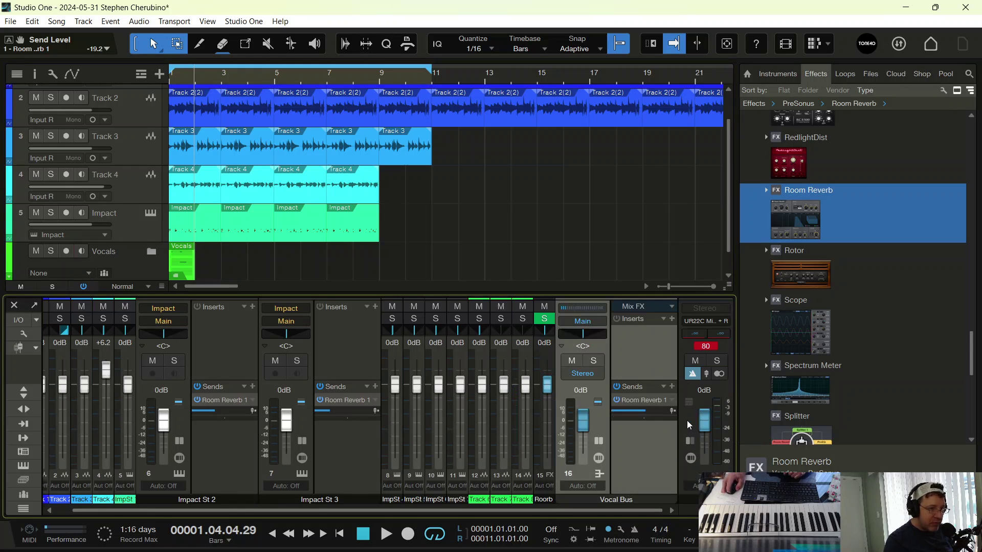
Load a preset from the Vocals category into the Vocal Bus inserts, adding Pro EQ, Compressor and Analog Delay.
click(672, 319)
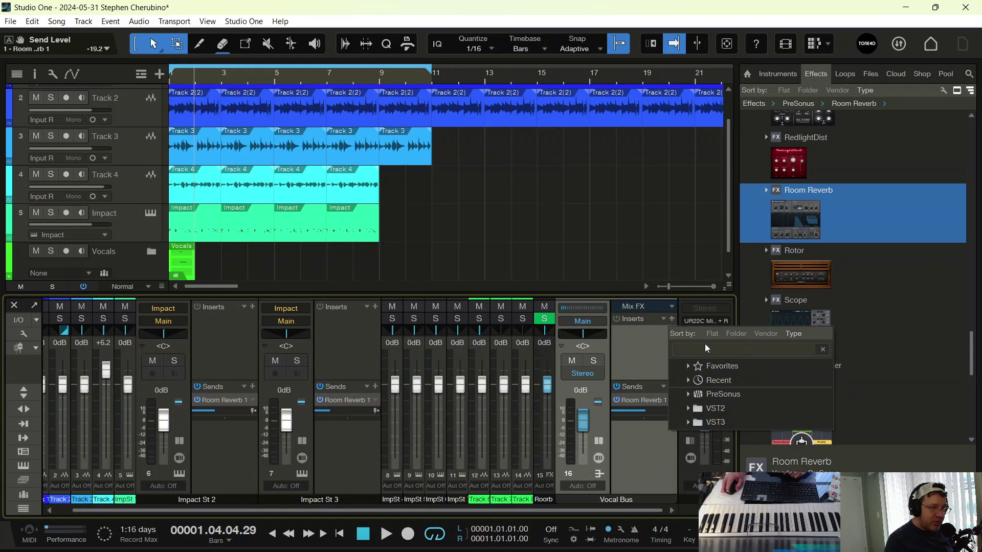
text(e)
key(Escape)
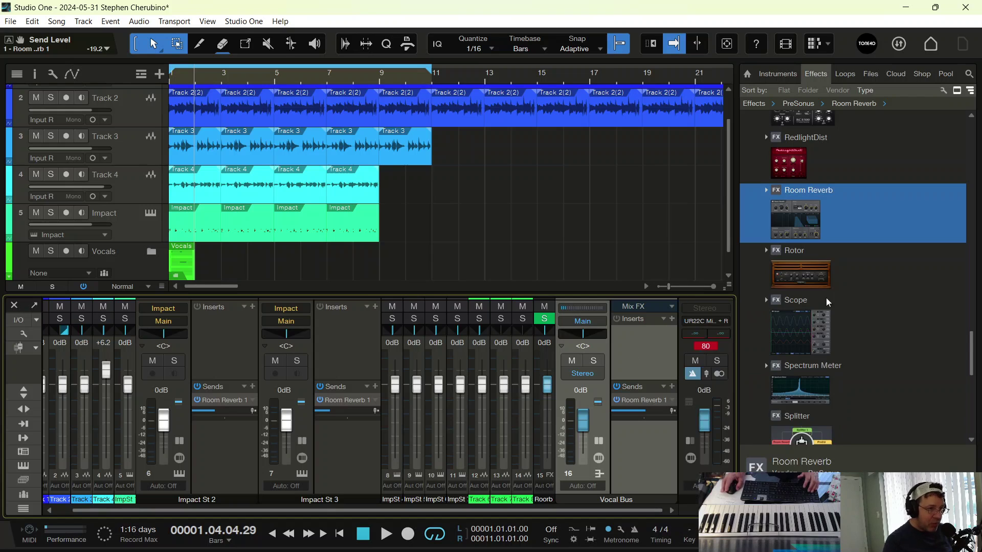
click(666, 318)
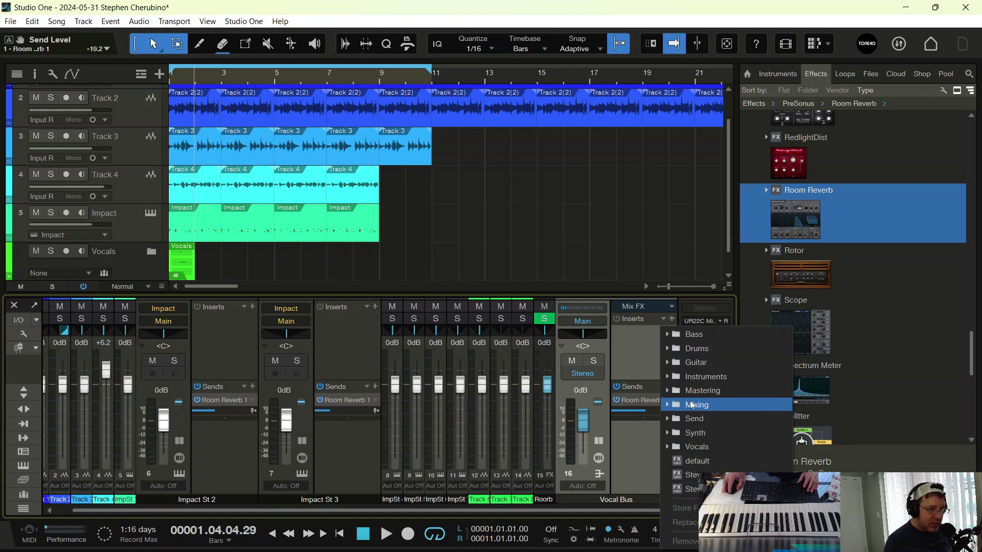
click(667, 447)
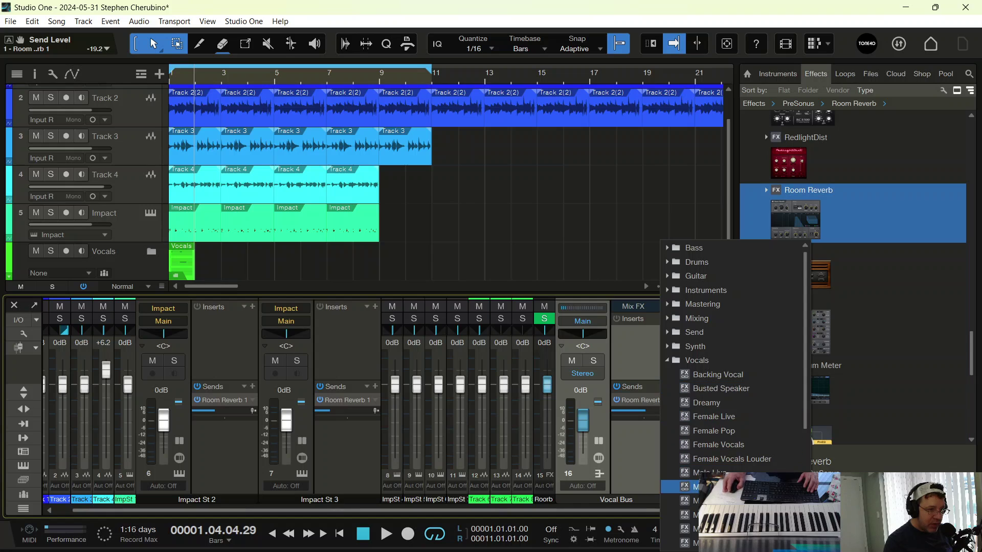
click(716, 487)
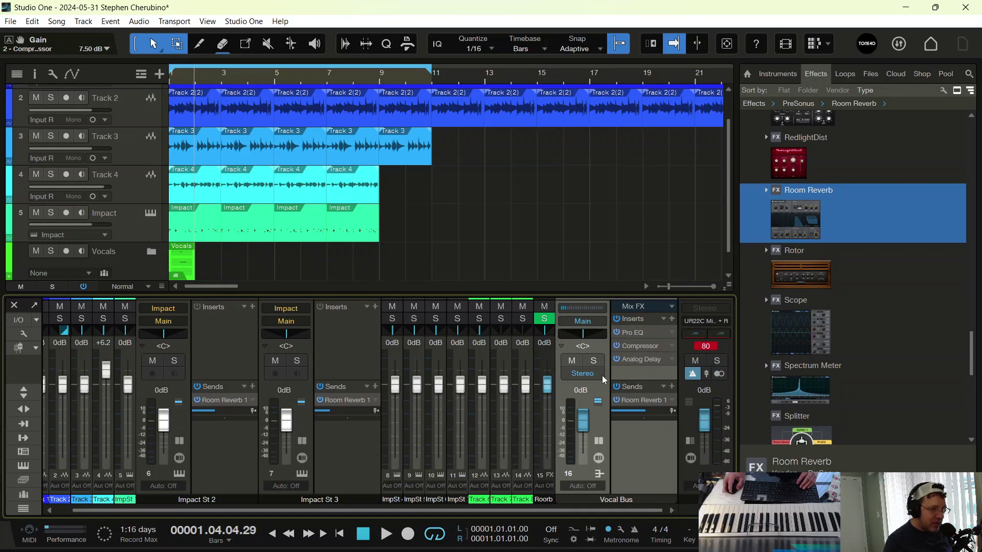
Solo the Vocals folder during playback and lower the Vocal Bus send to Room Reverb 1 to about -30.8 dB.
key(space)
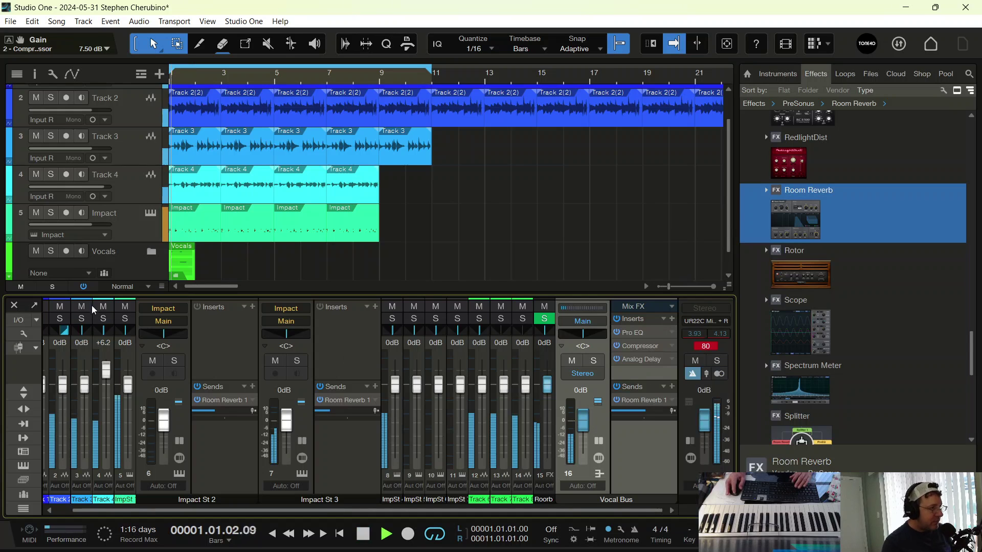
click(51, 253)
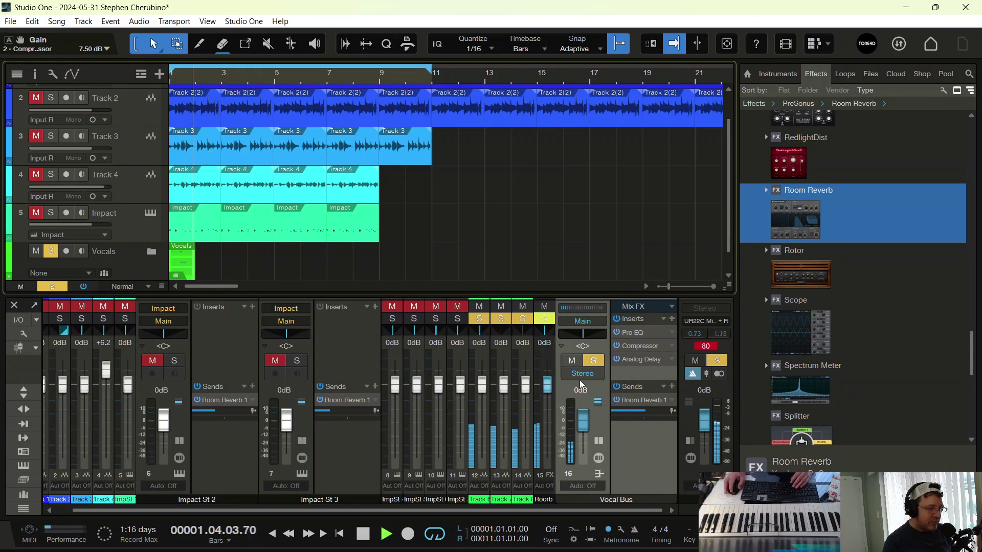
drag(642, 412, 625, 413)
key(space)
key(space)
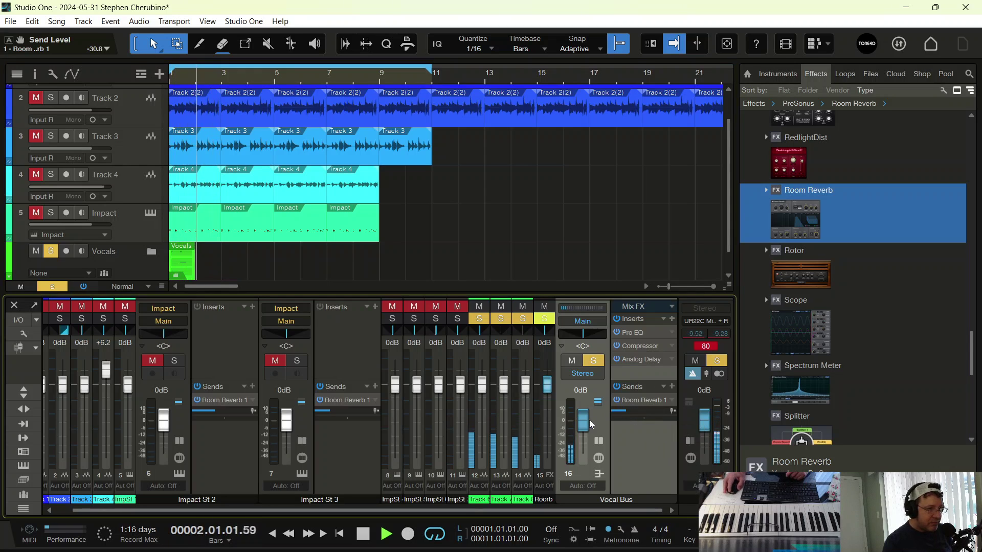
key(space)
key(space)
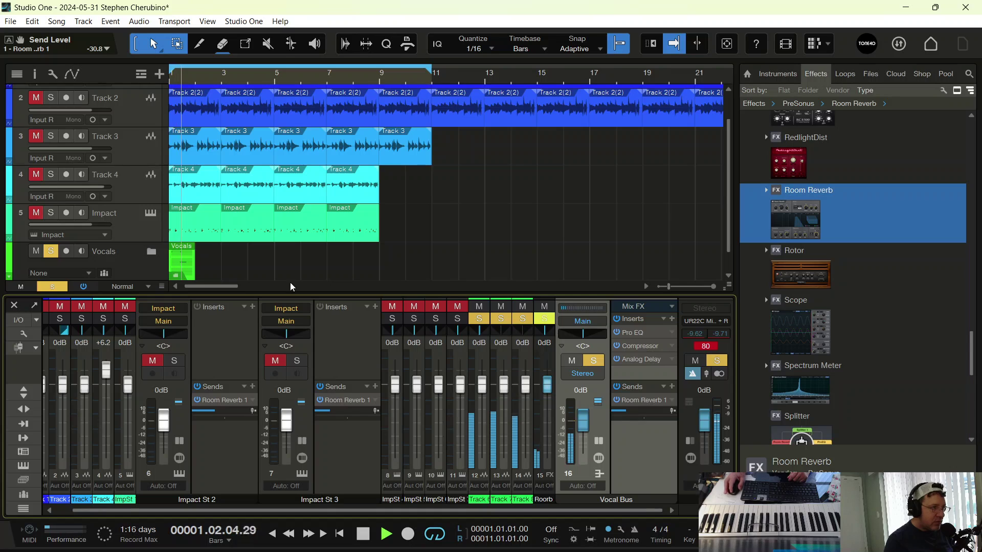
key(space)
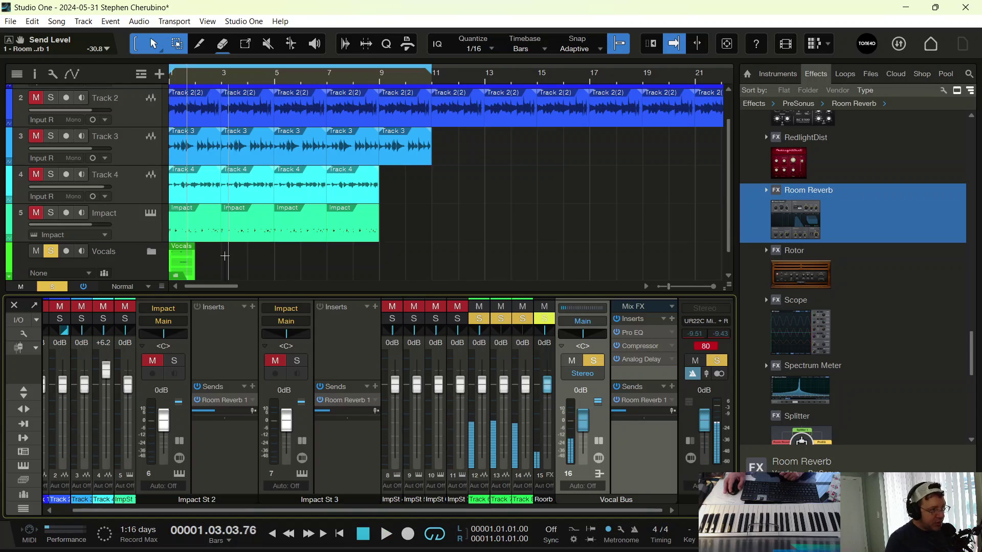
Unsolo the Vocals folder and play the full mix from the song start.
click(56, 252)
key(comma)
key(space)
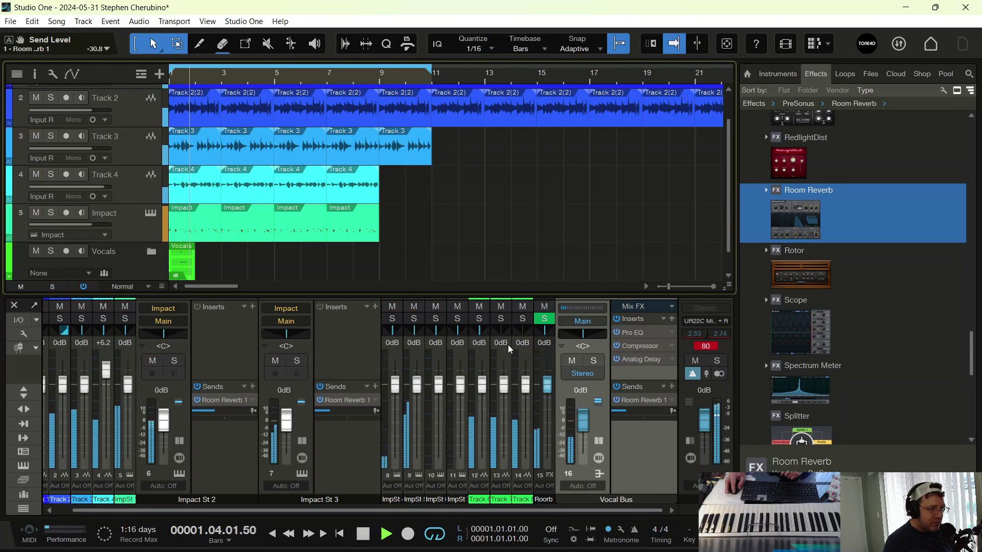
Pan Track 6 to L86 and select only Track 7 in the Vocals folder.
drag(477, 328, 499, 328)
click(499, 331)
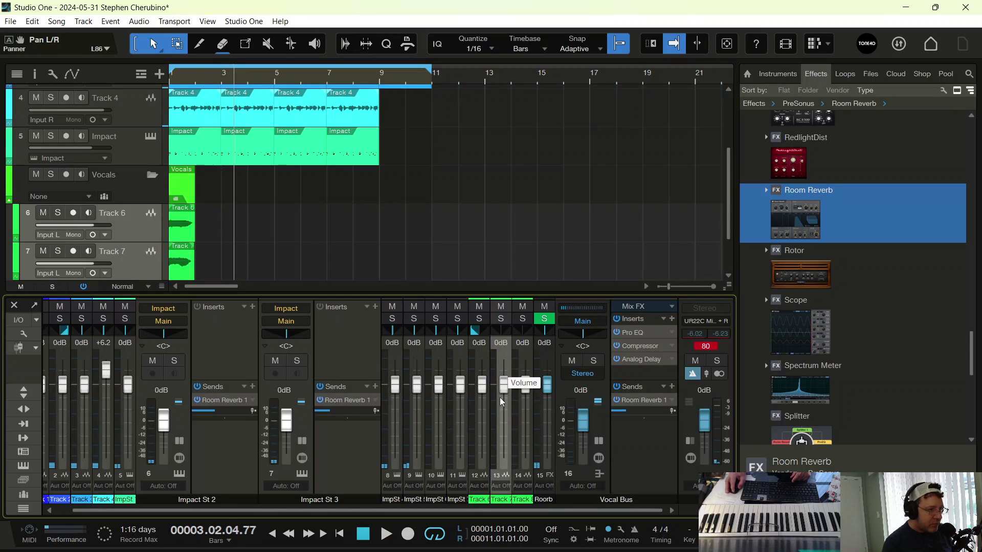
click(139, 225)
click(151, 267)
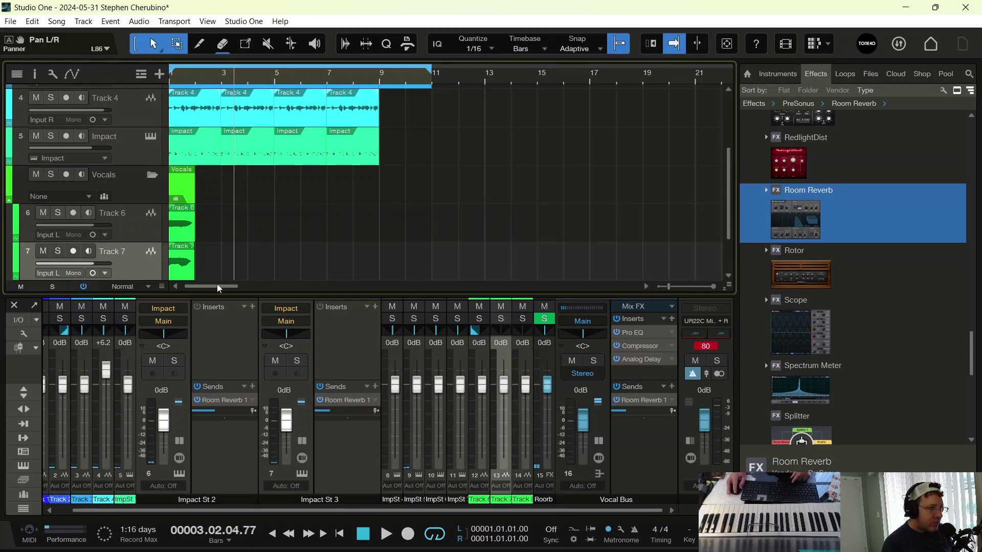
Pan both Track 7 and Track 8 to R75 while playing the full mix, restarting from the song start.
double_click(502, 327)
drag(518, 336, 536, 338)
key(space)
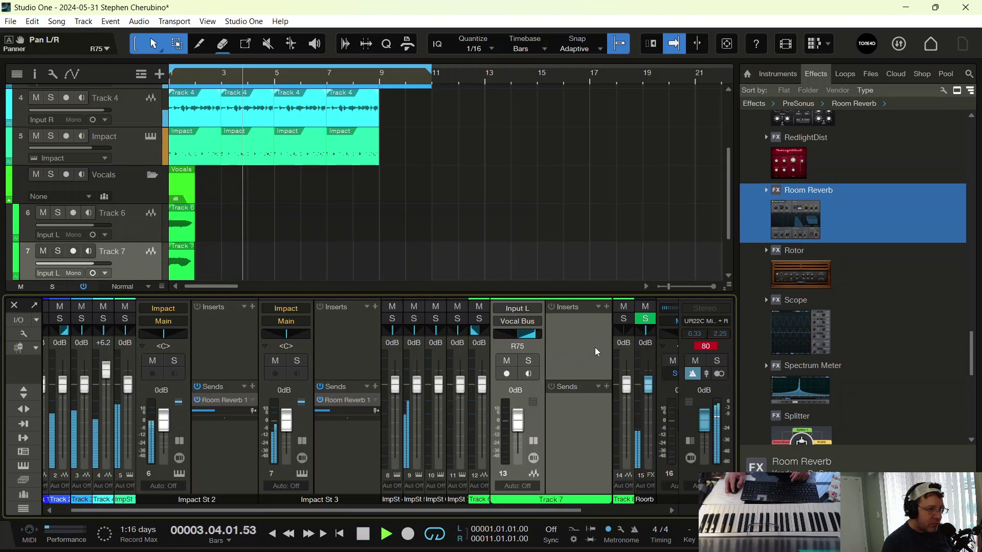
double_click(627, 351)
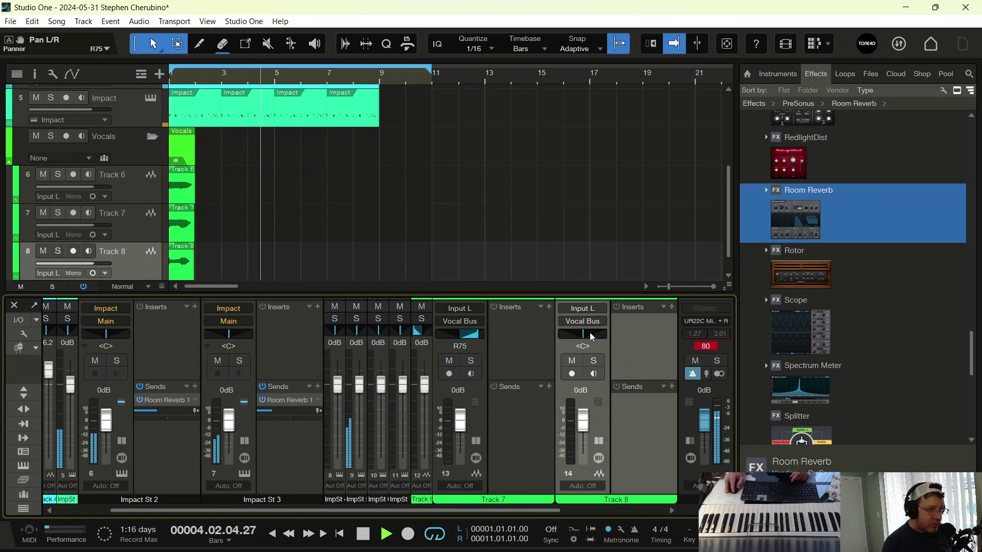
drag(590, 332, 600, 338)
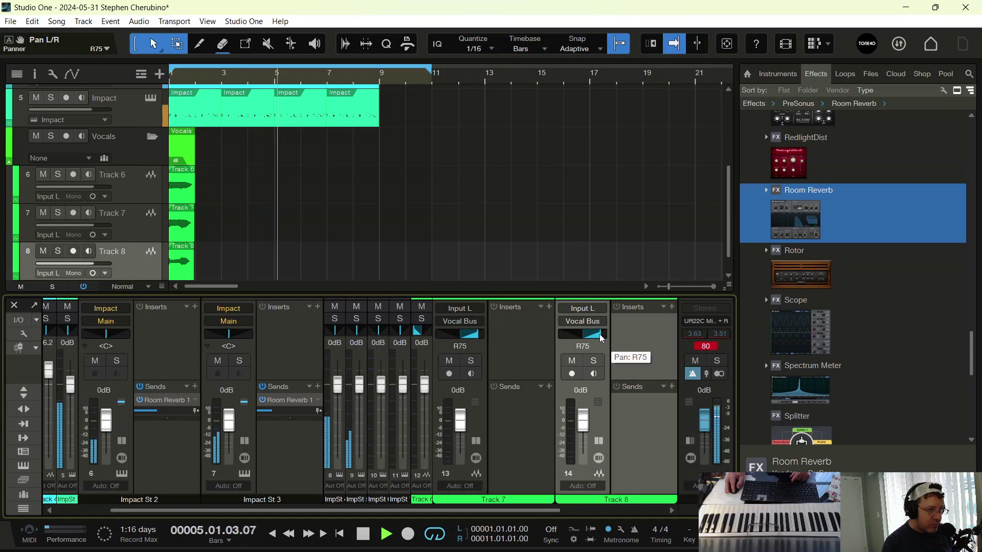
key(Home)
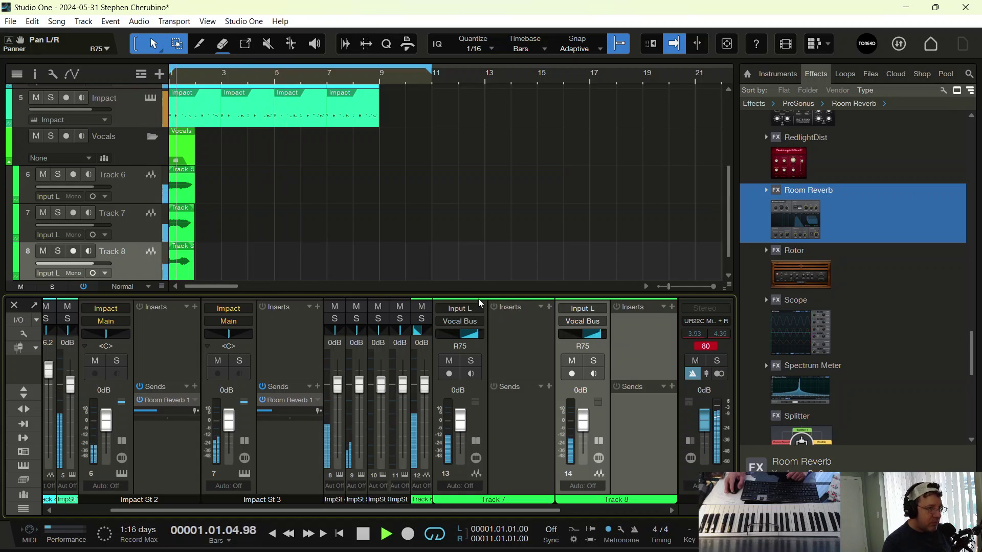
During playback, pan Track 7 to L62, Track 8 to R26 and Track 6 to L1.
drag(438, 343, 449, 342)
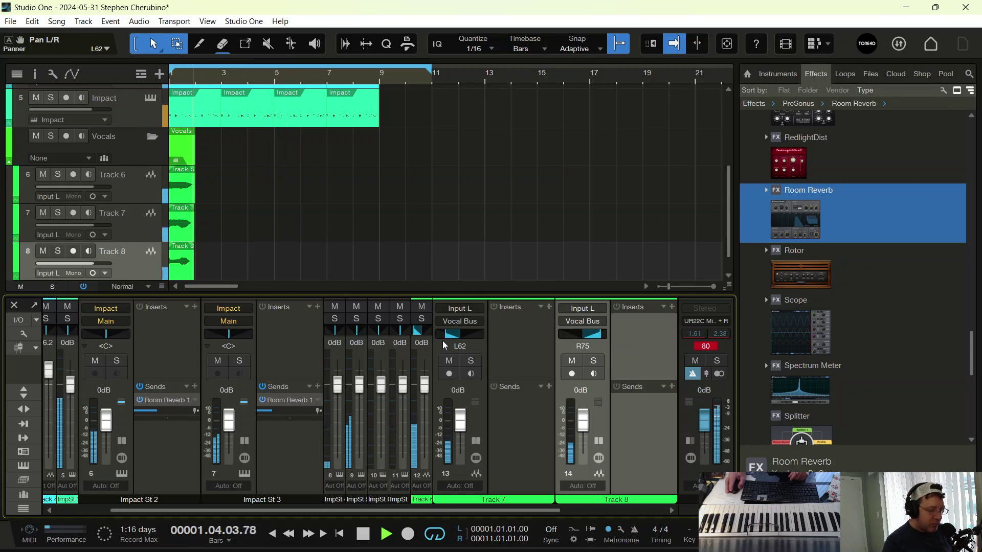
drag(596, 339, 581, 339)
key(Home)
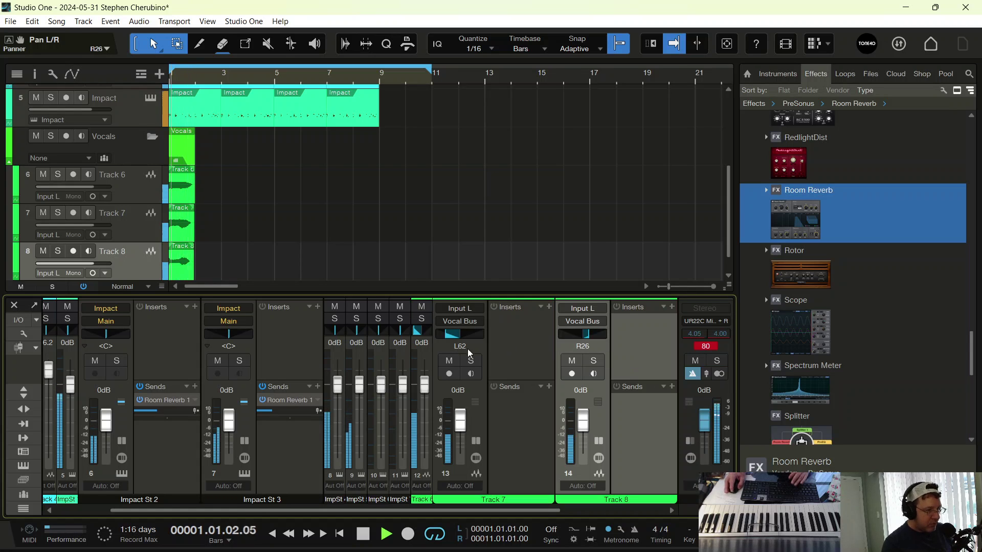
click(426, 342)
drag(422, 351, 438, 340)
Try repeating the vocal events of Tracks 6 to 8 back to back up to bar 5.
key(space)
key(space)
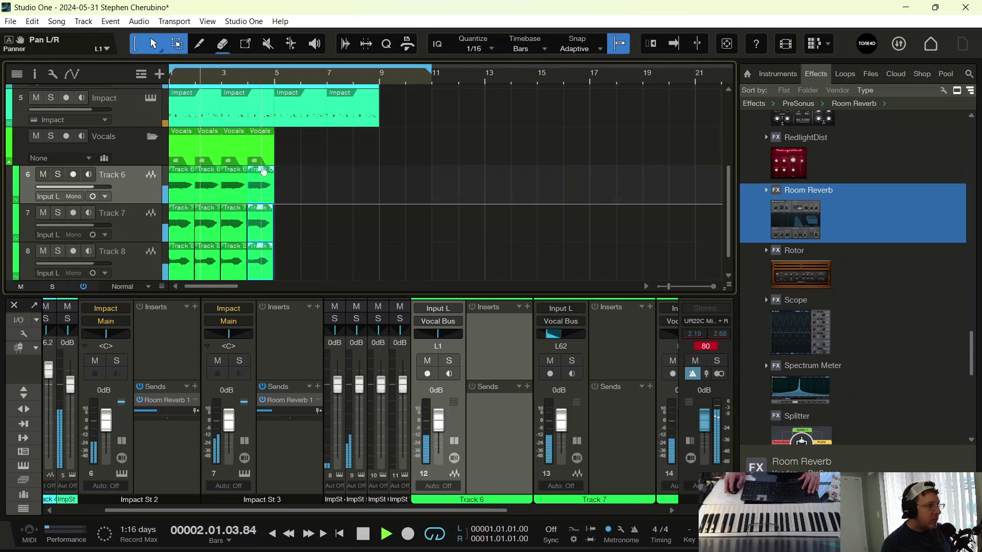
key(space)
key(space)
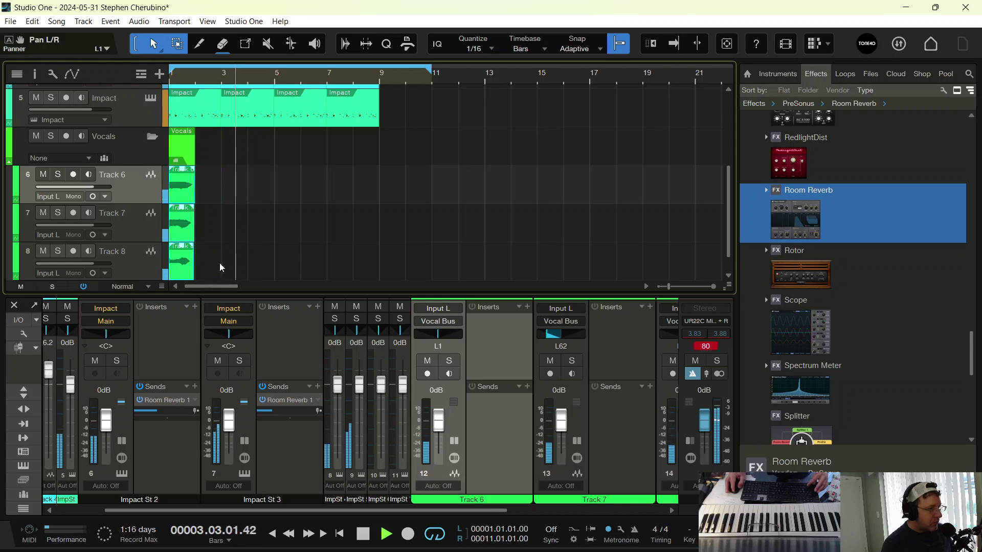
Duplicate the two-bar range across Tracks 6 to 8 so that the vocal takes repeat at bar 3.
drag(229, 269, 172, 197)
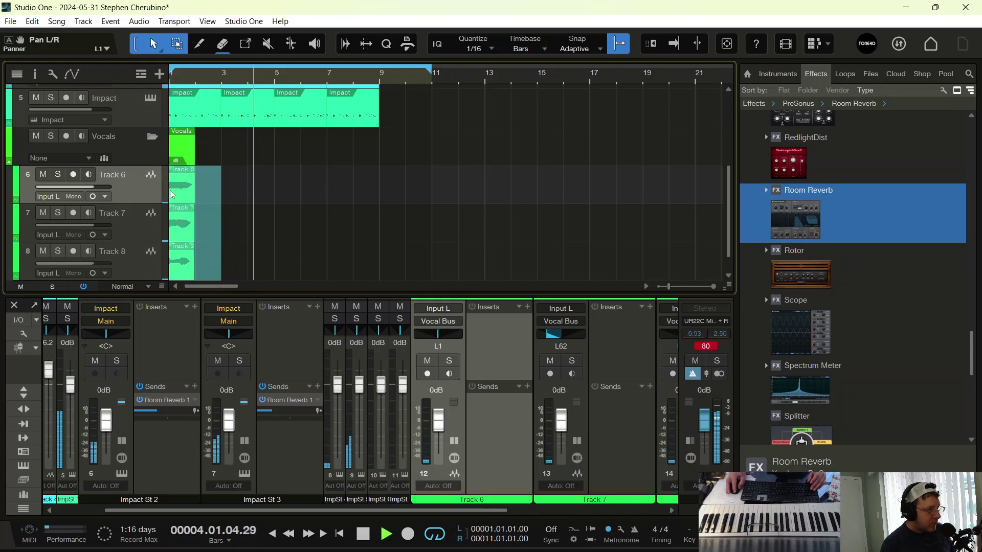
key(d)
drag(208, 153, 252, 168)
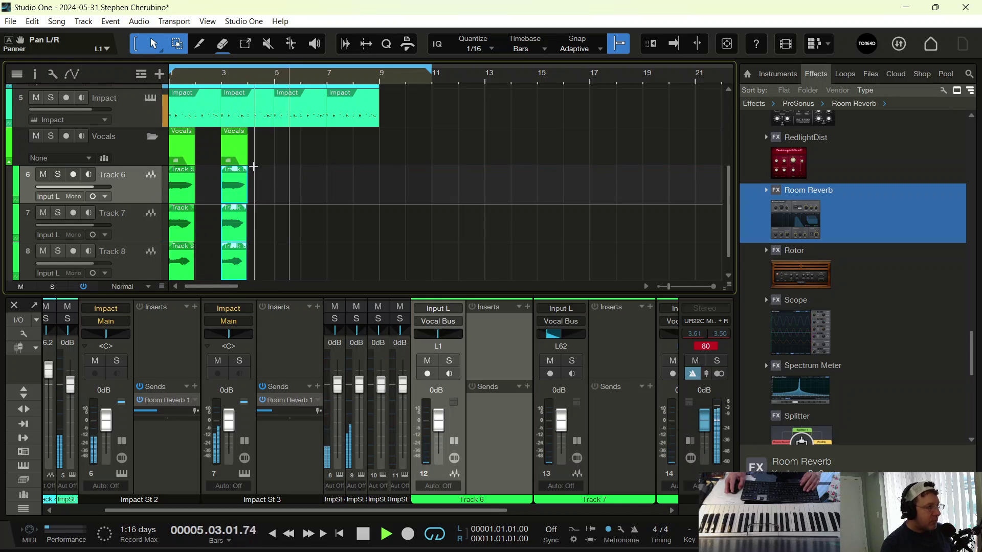
key(f)
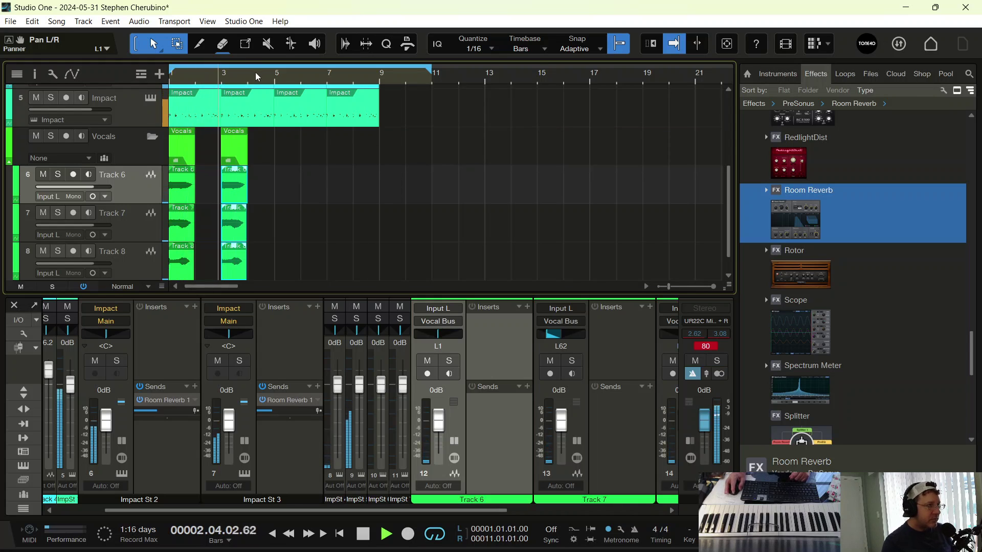
Shorten the loop range to end at bar 5 and delete the Track 1 to Impact events between bars 5 and 11.
drag(431, 70, 274, 70)
scroll(445, 179, up, 5)
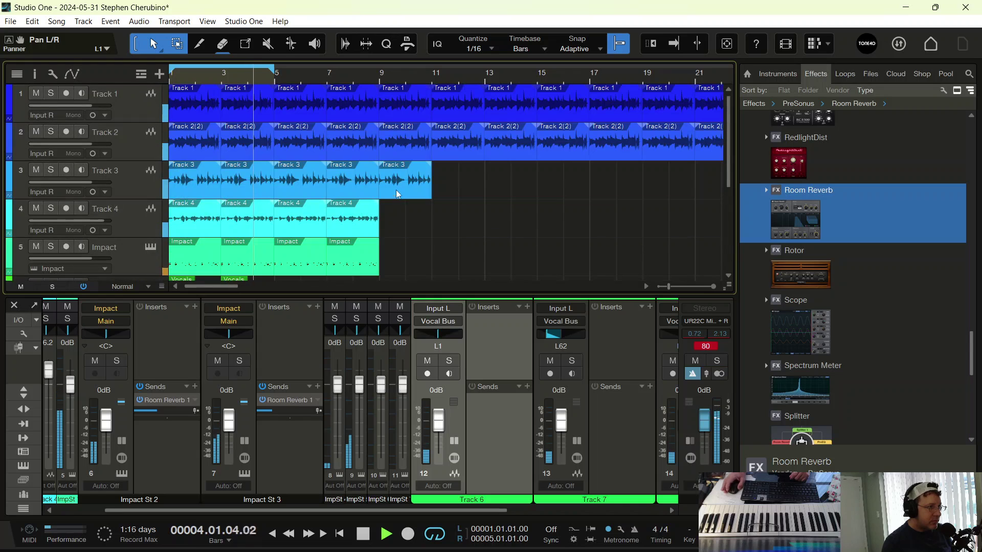
drag(403, 263, 291, 106)
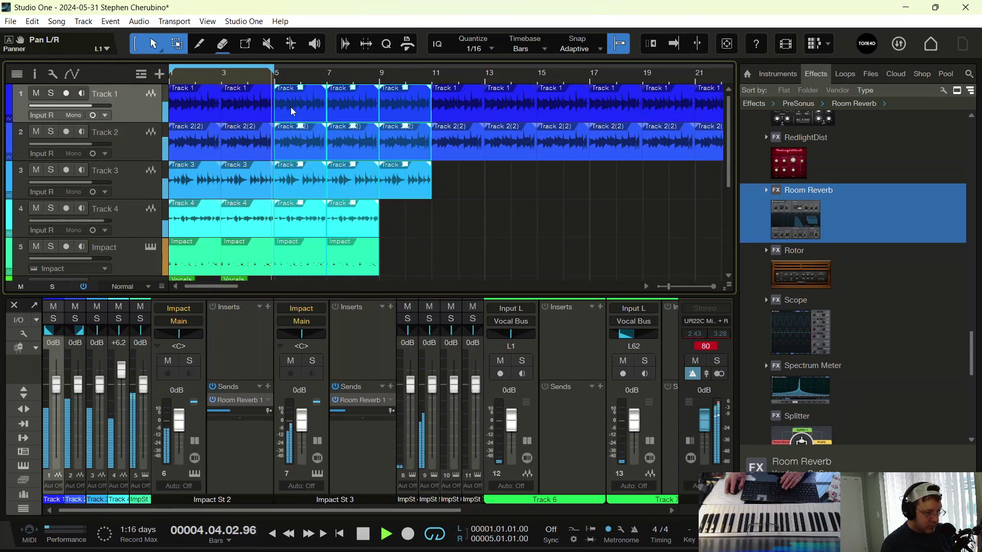
key(Delete)
Delete the leftover Track 1 and Track 2 events from bar 11 onward and restart playback from the song start.
key(w)
key(w)
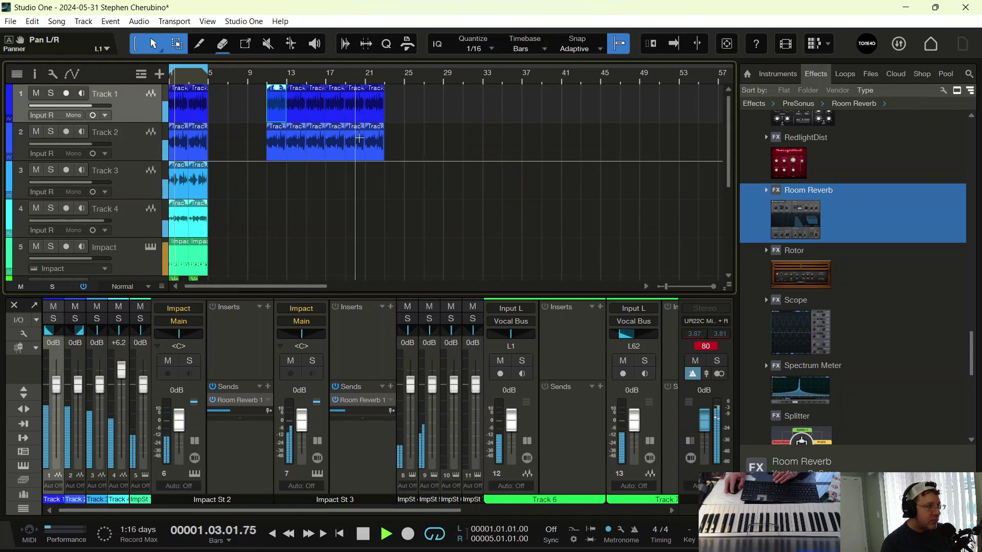
key(w)
drag(422, 186, 268, 113)
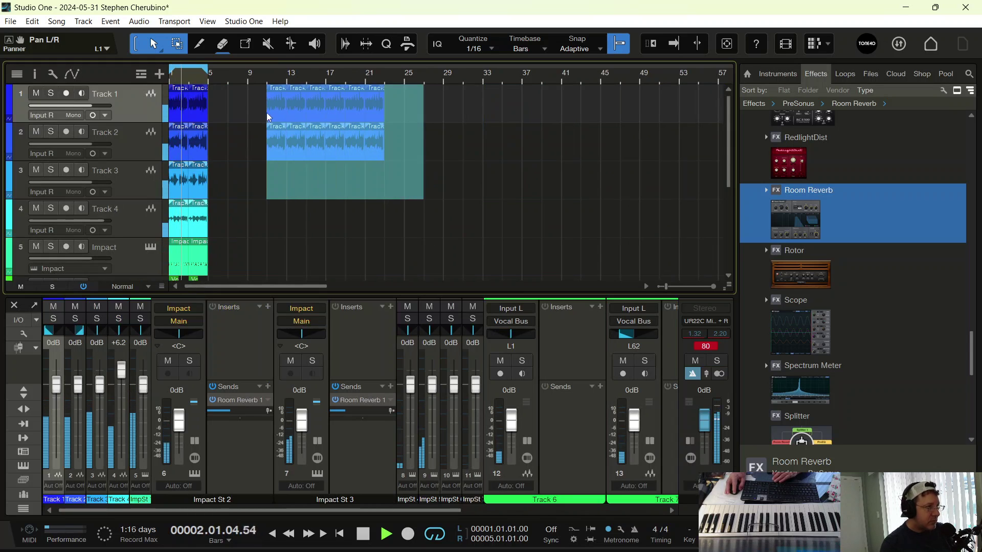
key(Delete)
key(space)
key(space)
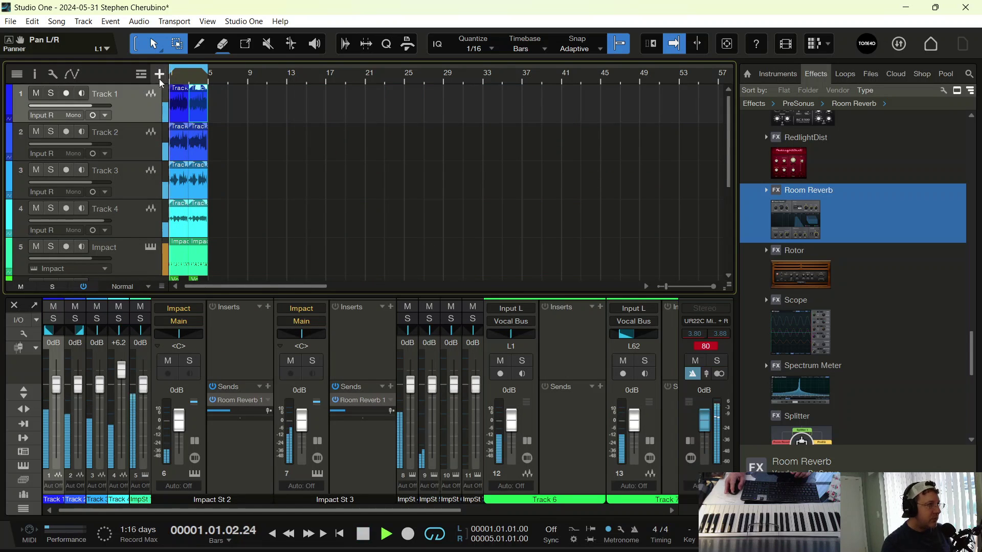
Fit the four-bar loop across the arrangement view with the track height set to Tiny.
key(f)
key(e)
key(e)
key(e)
key(e)
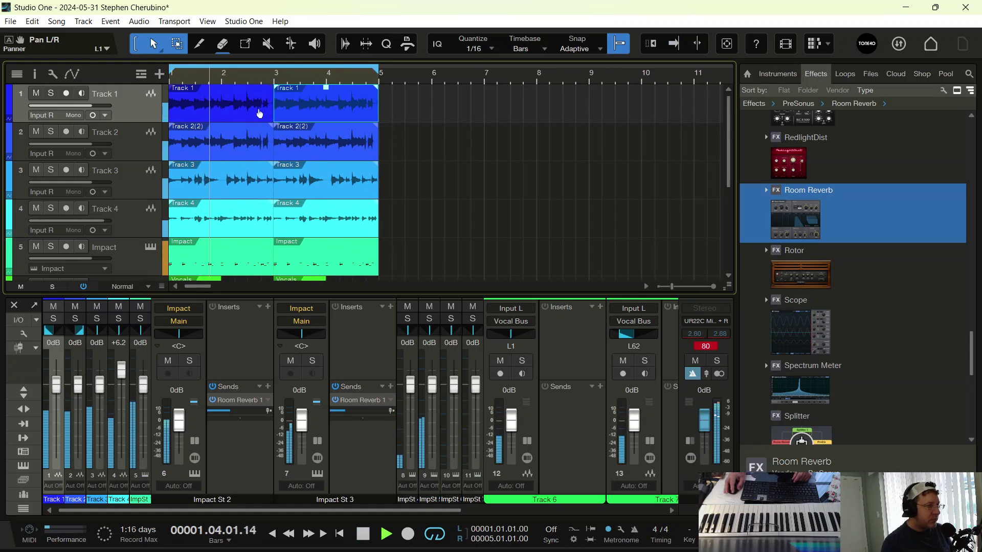
key(e)
scroll(156, 289, down, 2)
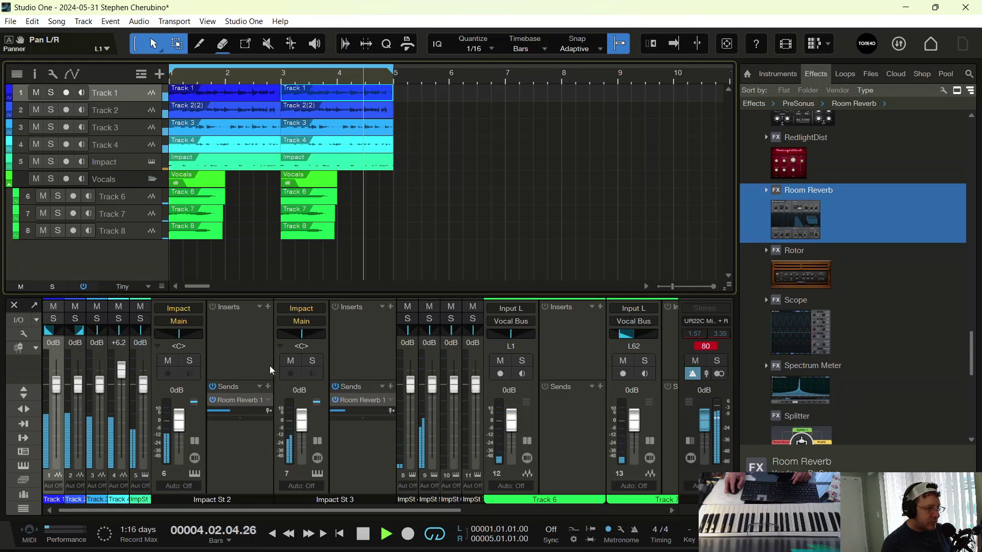
Stop playback and collapse the Impact St 2, Impact St 3 and Track 6 to 8 channels in the mixer.
key(space)
click(193, 350)
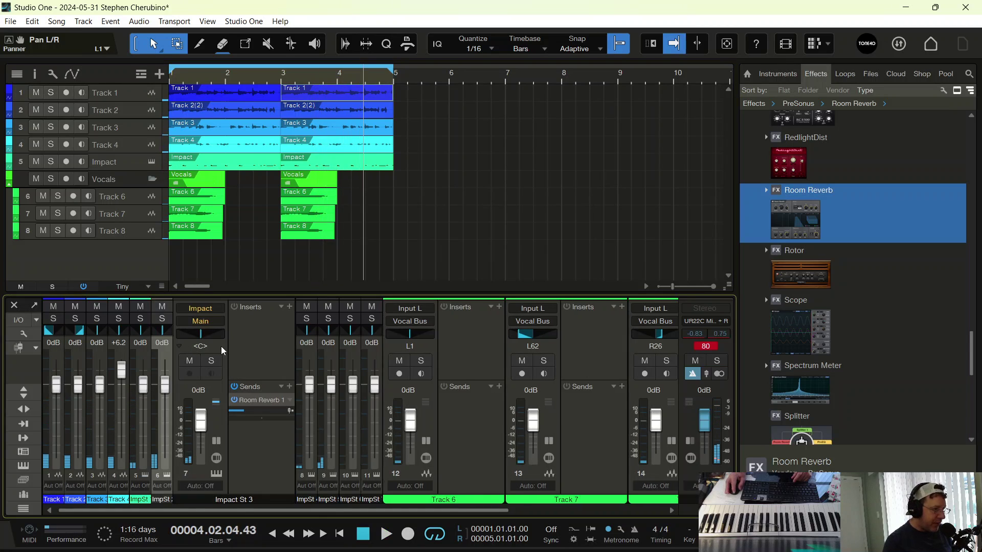
click(222, 351)
click(317, 353)
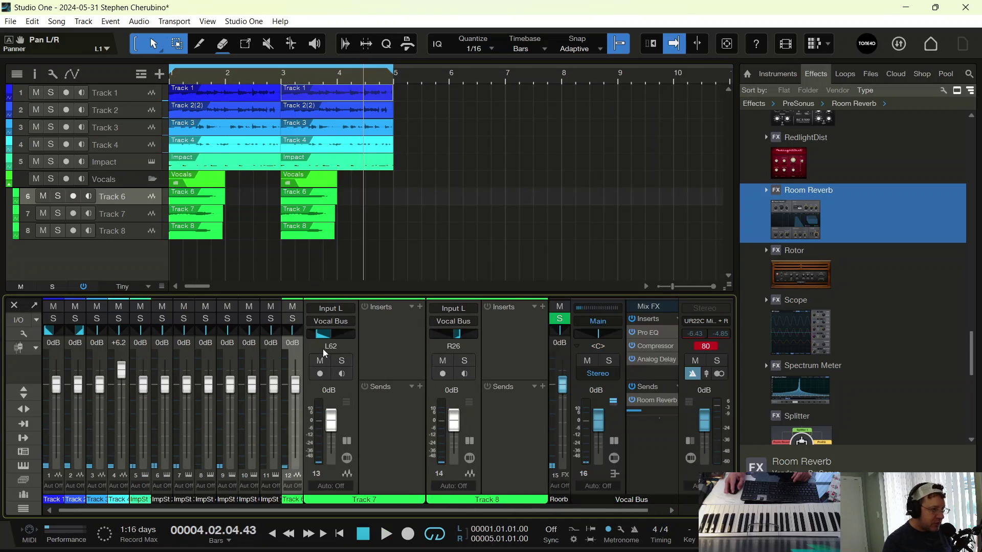
click(361, 354)
click(377, 355)
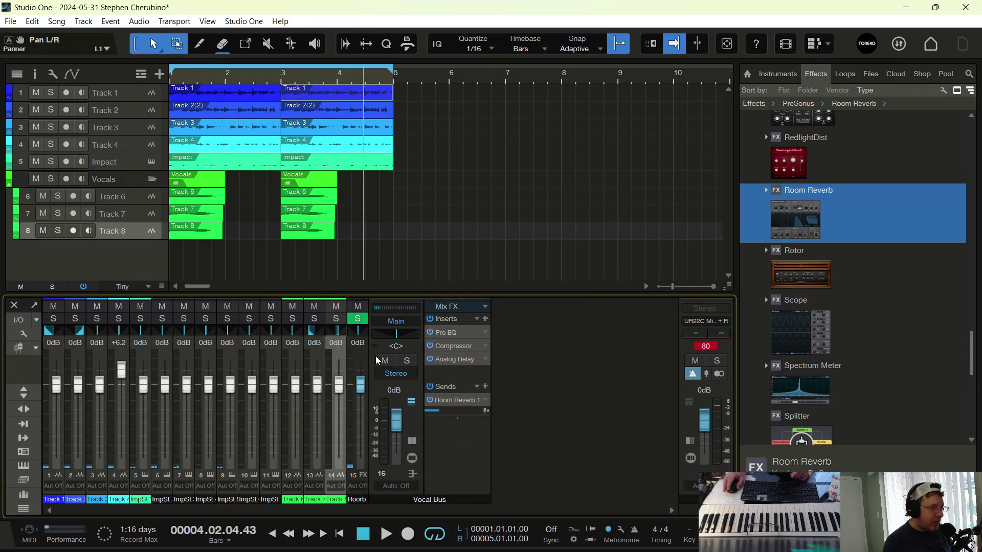
Solo Track 4 instead of Impact, select it, and play it from the song start.
click(125, 169)
click(52, 162)
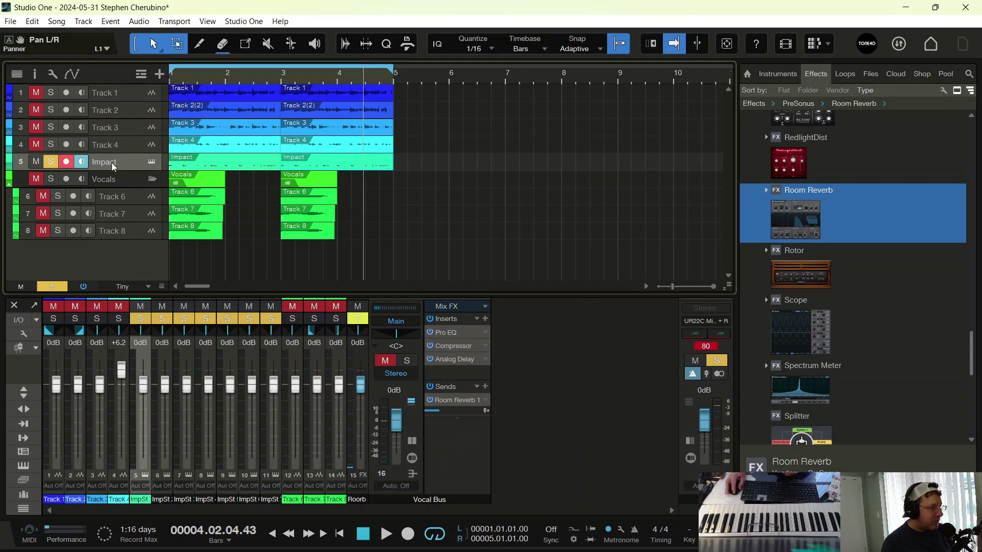
click(52, 161)
click(49, 145)
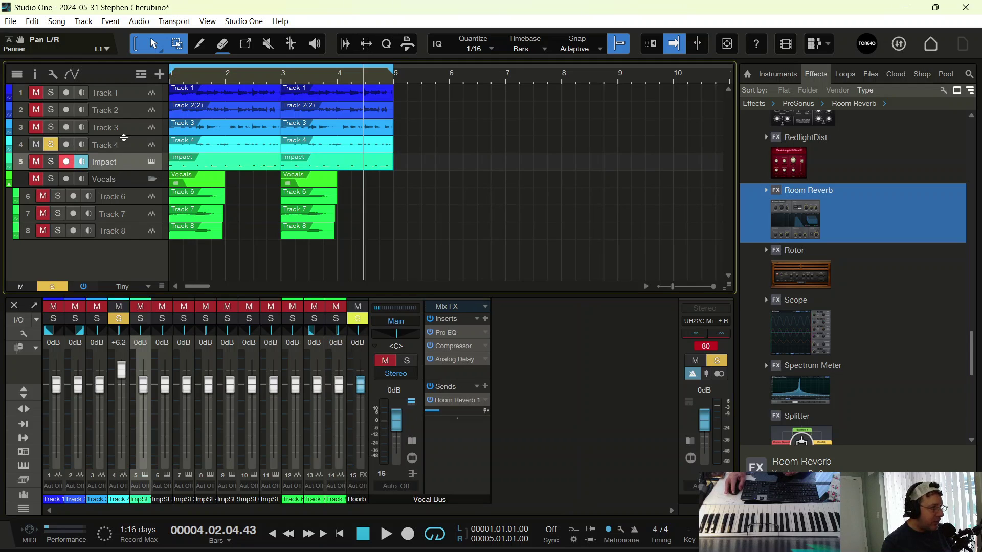
click(126, 149)
key(Return)
key(space)
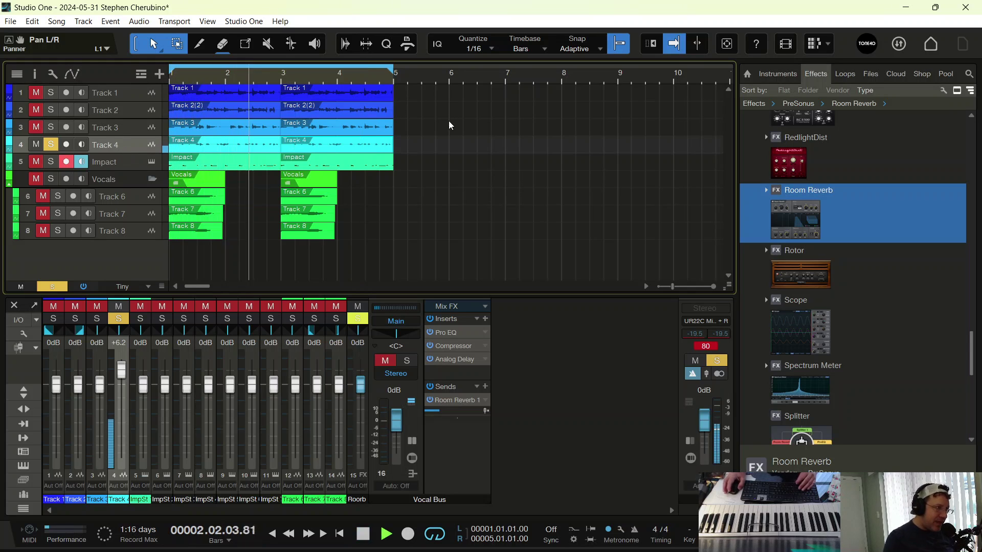
key(space)
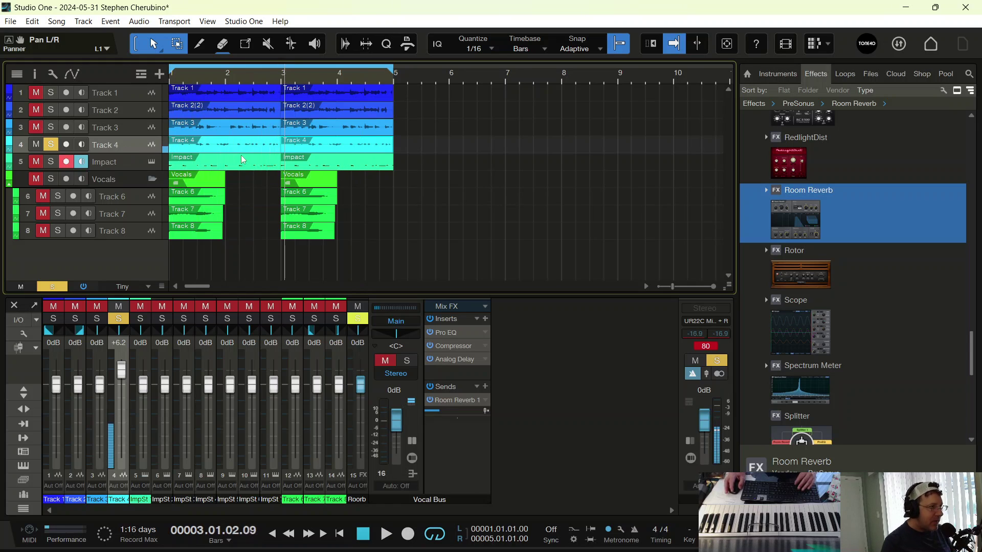
Examine the Event and Audio operations available for the first Track 4 event.
right_click(196, 151)
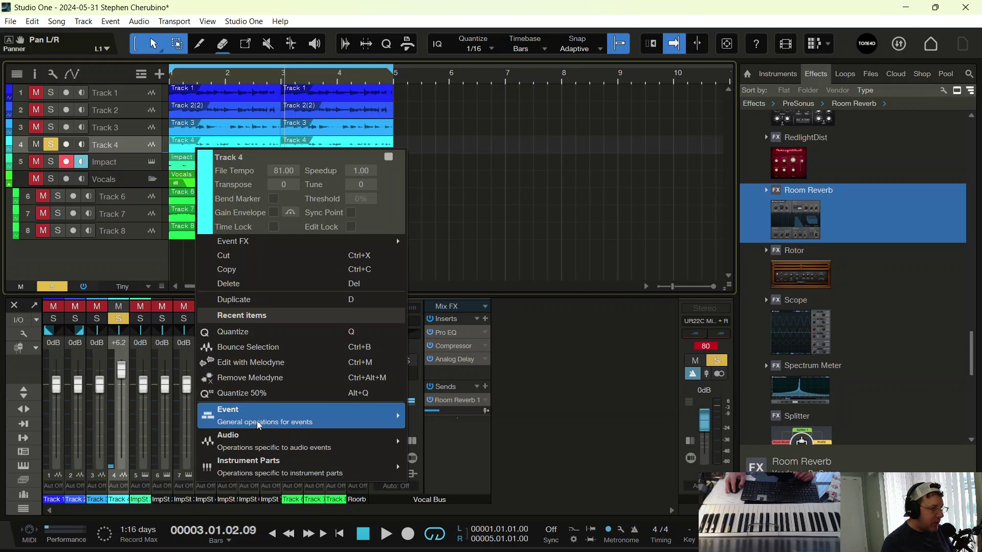
mouse_move(263, 423)
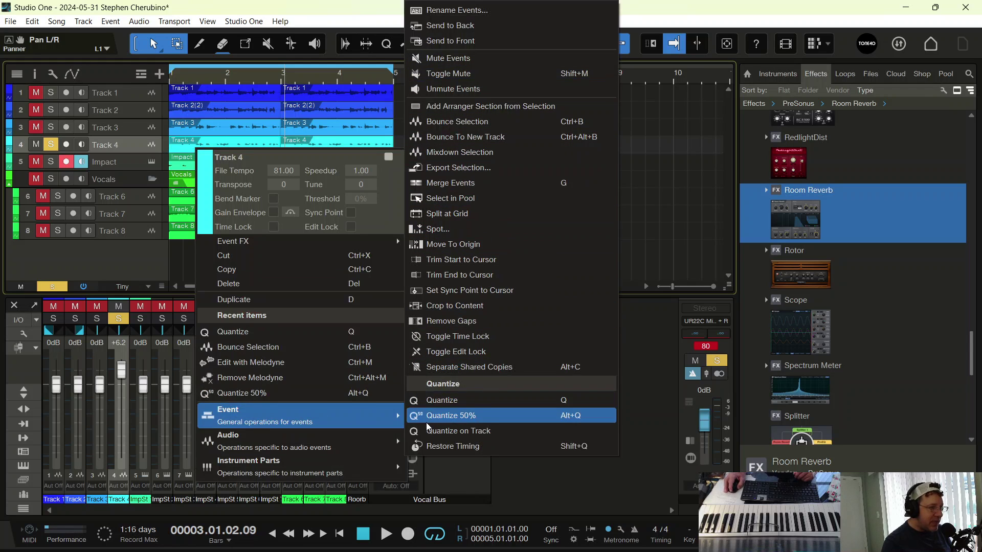
mouse_move(365, 453)
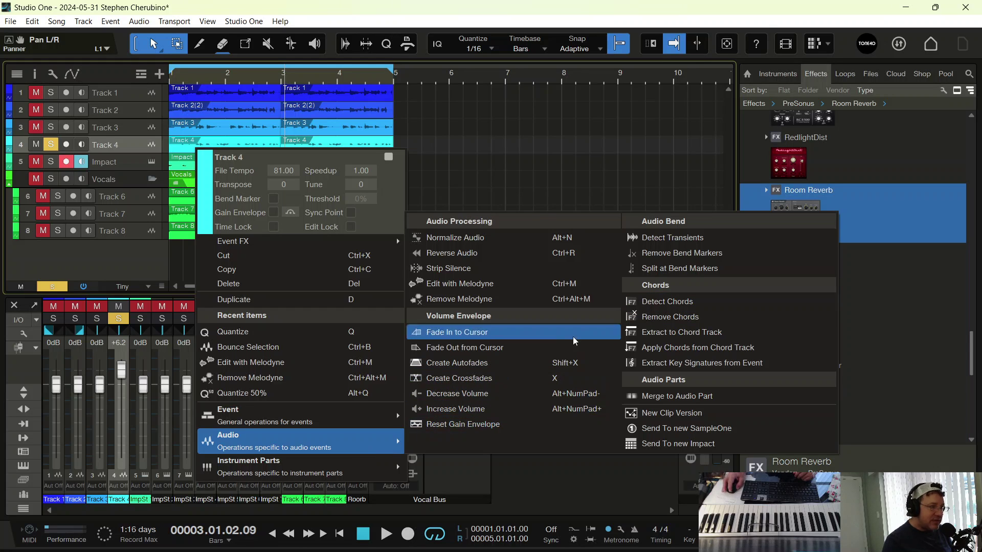
mouse_move(397, 469)
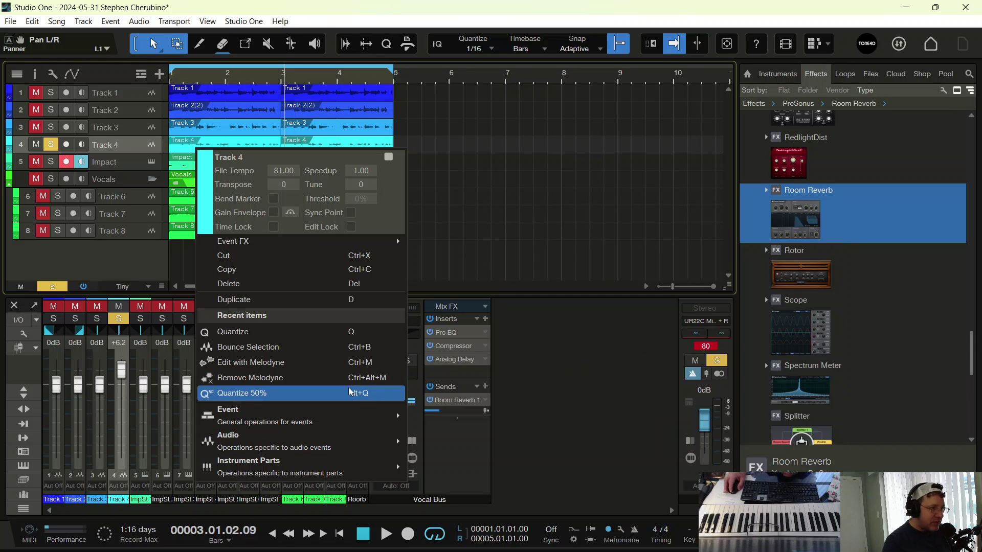
mouse_move(318, 416)
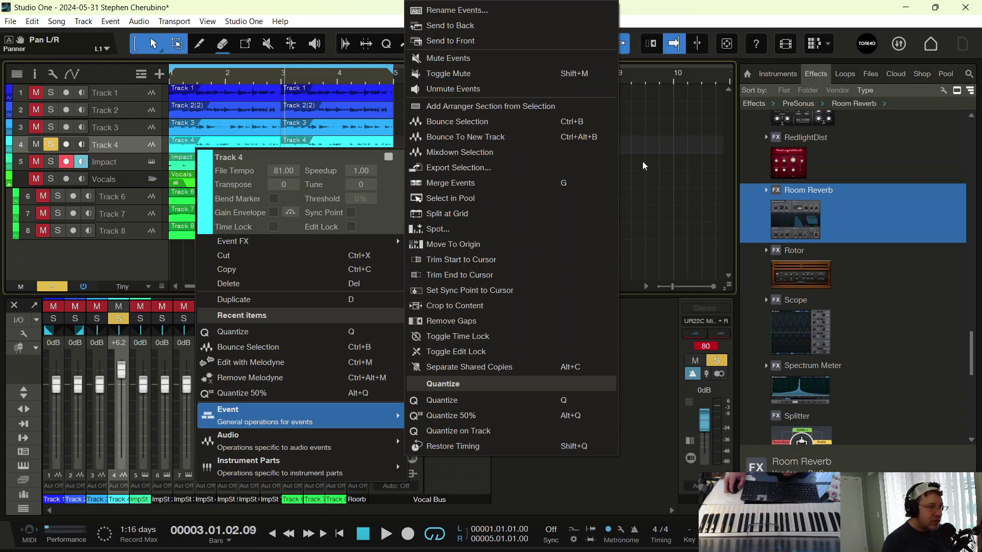
click(661, 179)
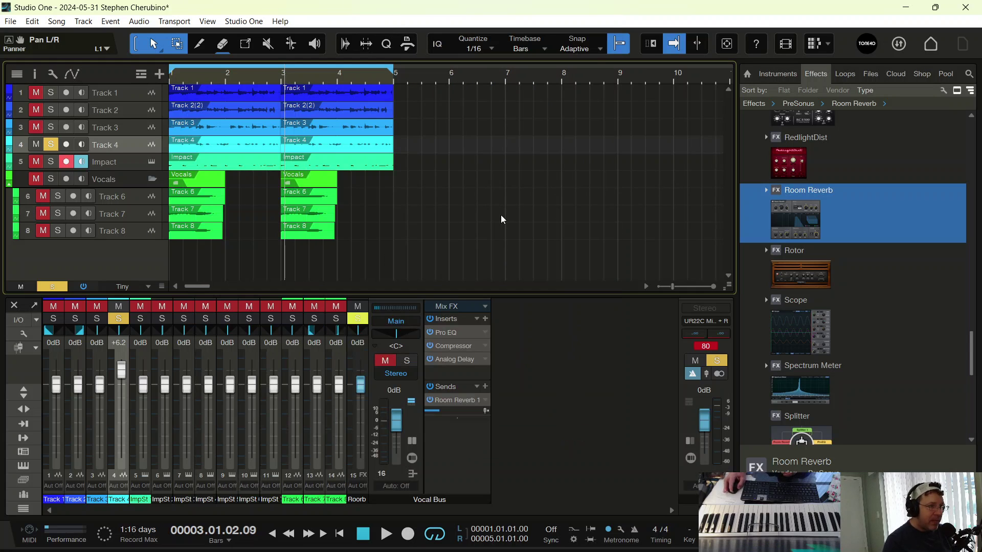
Add a PreSonus Presence instrument track between Track 4 and Impact.
click(777, 75)
click(767, 220)
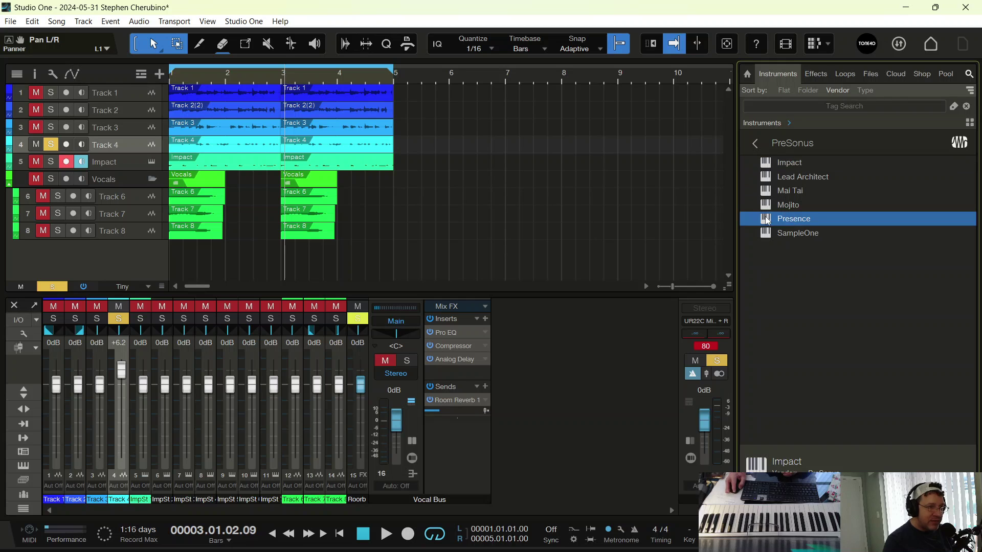
drag(767, 223, 116, 149)
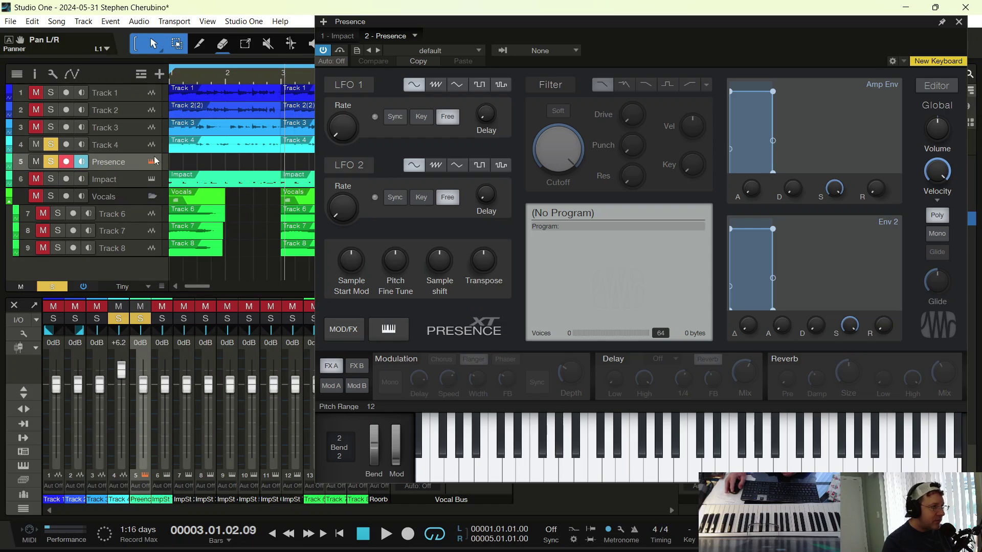
Load the Vintage Bass Fingered Full preset from the Vintage Bass category into the Presence instrument.
click(404, 51)
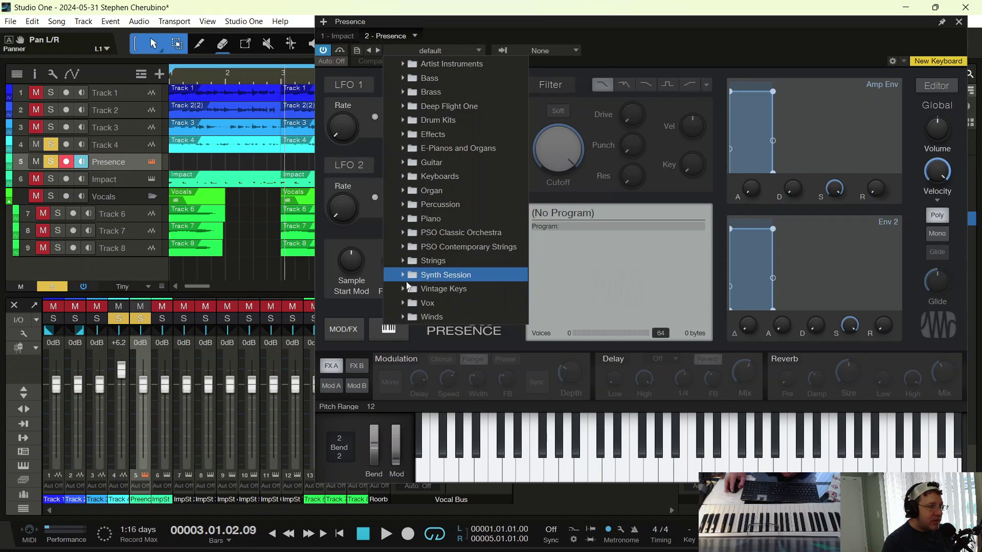
click(403, 78)
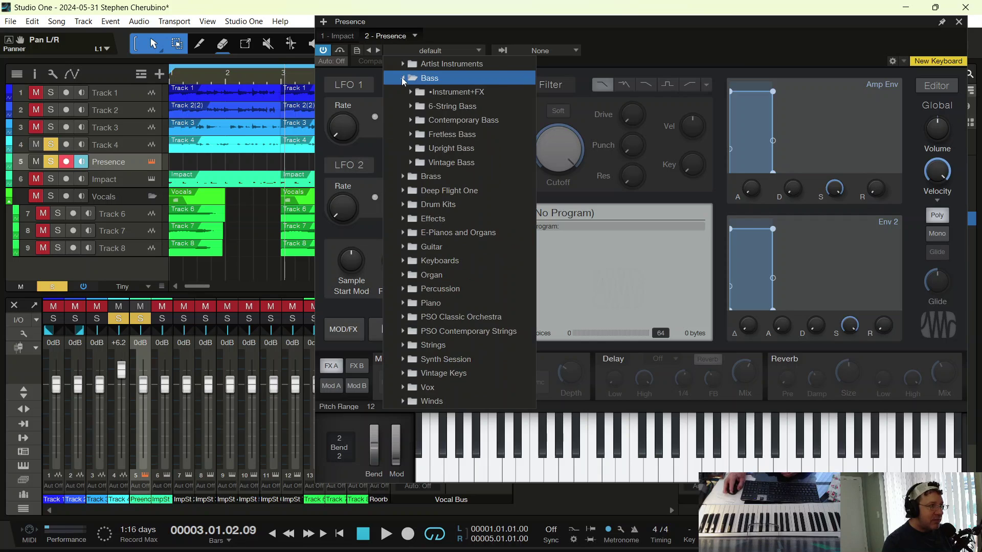
click(412, 162)
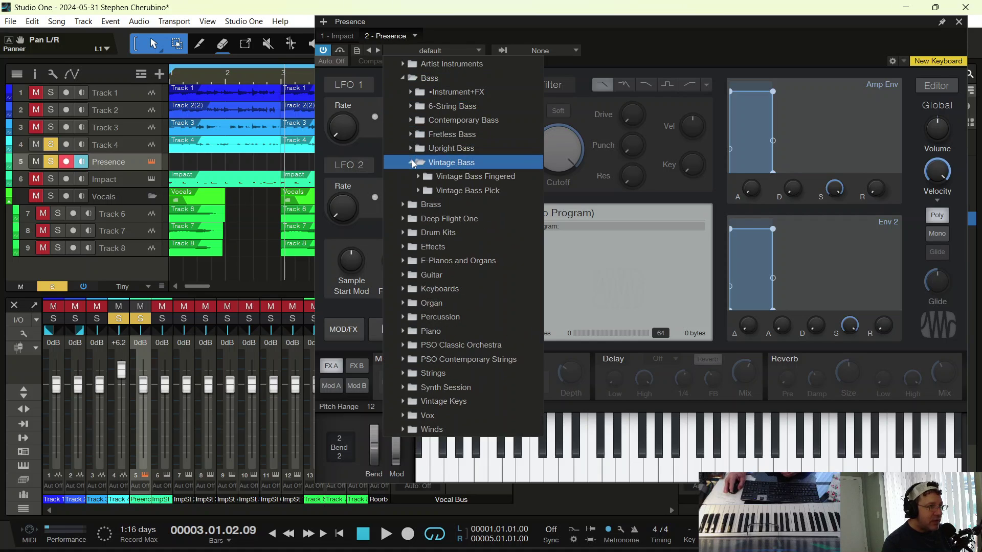
click(419, 176)
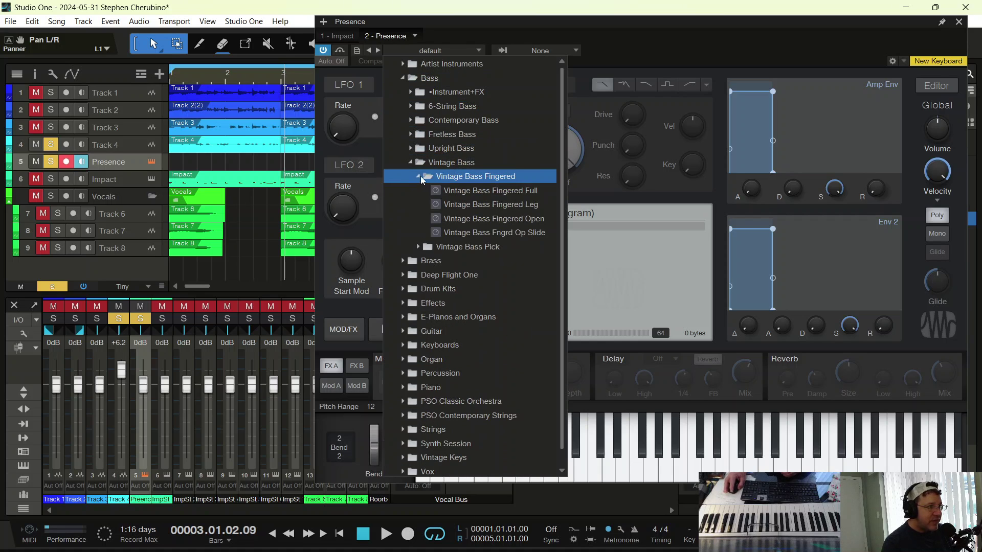
click(468, 190)
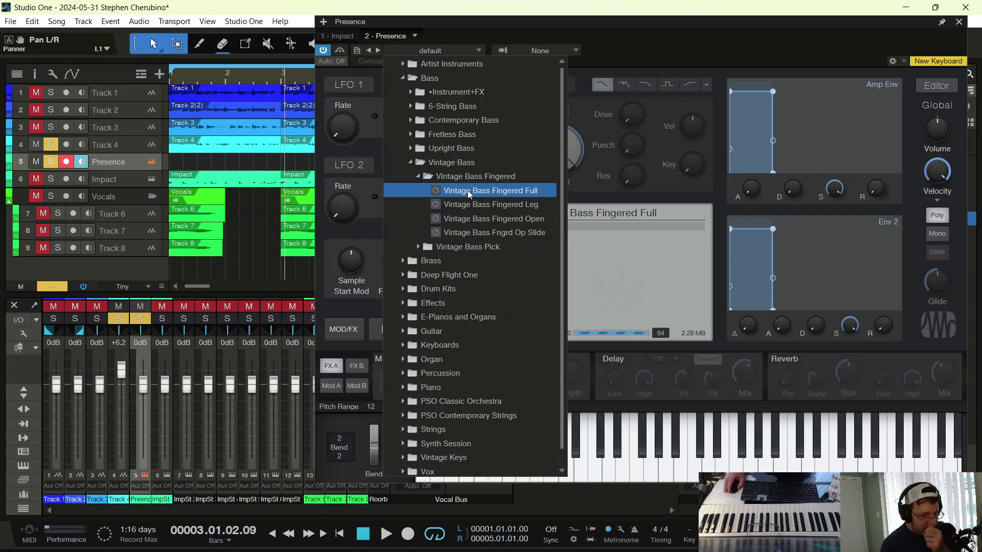
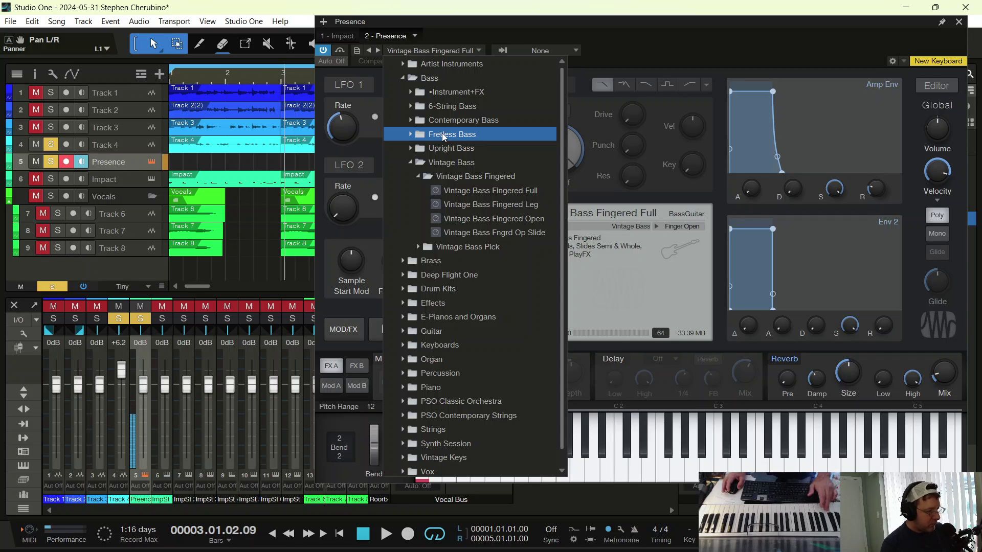
Rehearse the bass against Track 4 from the song start and record a two-bar part on the Presence track.
key(Home)
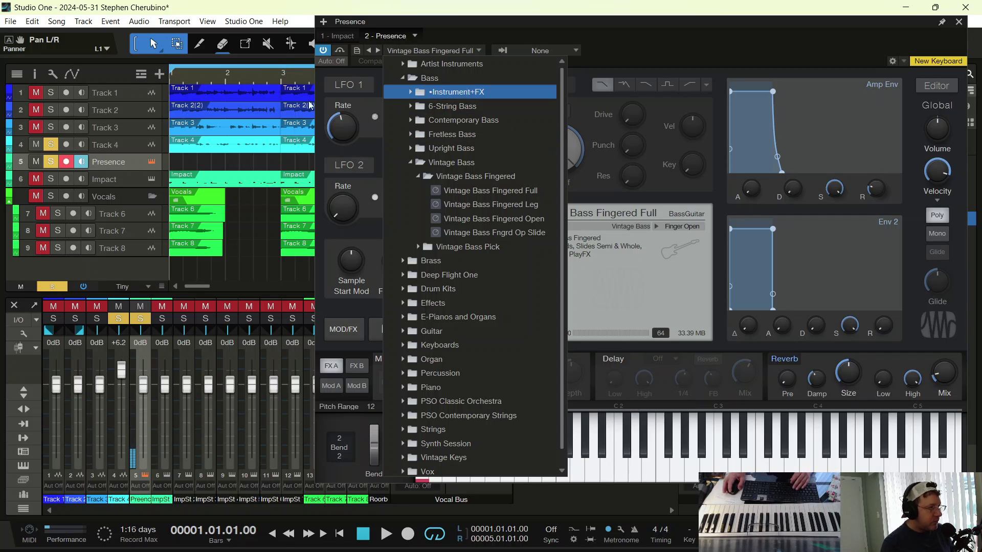
click(211, 158)
key(space)
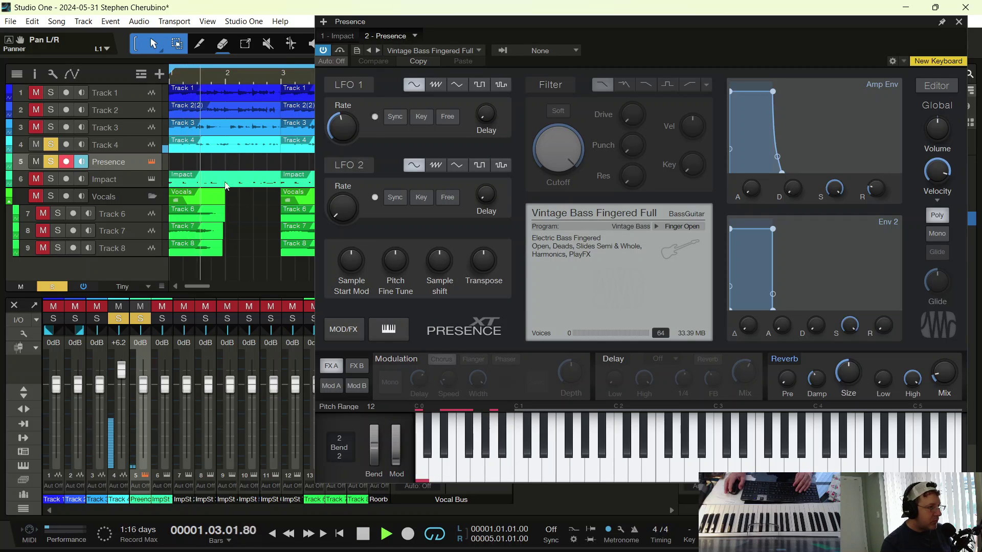
key(space)
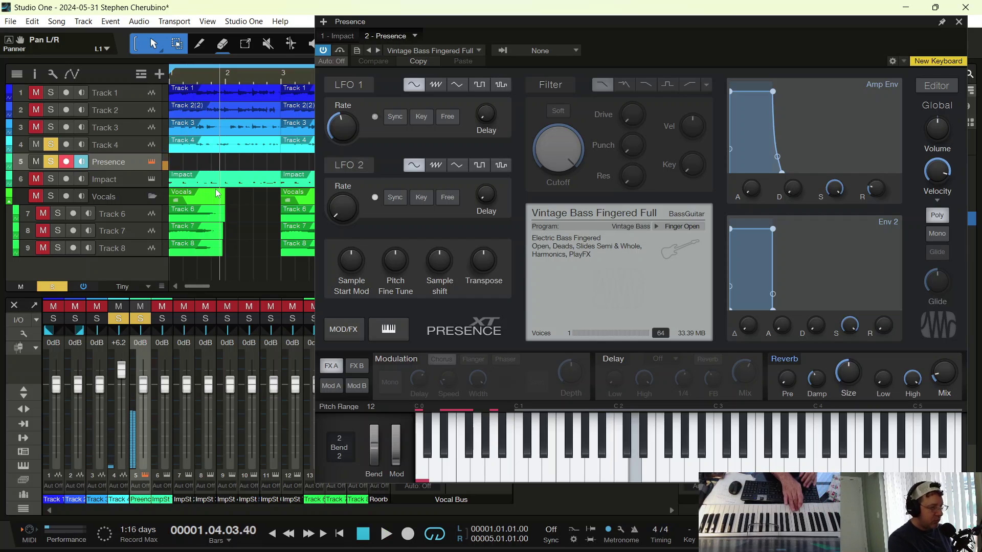
key(Home)
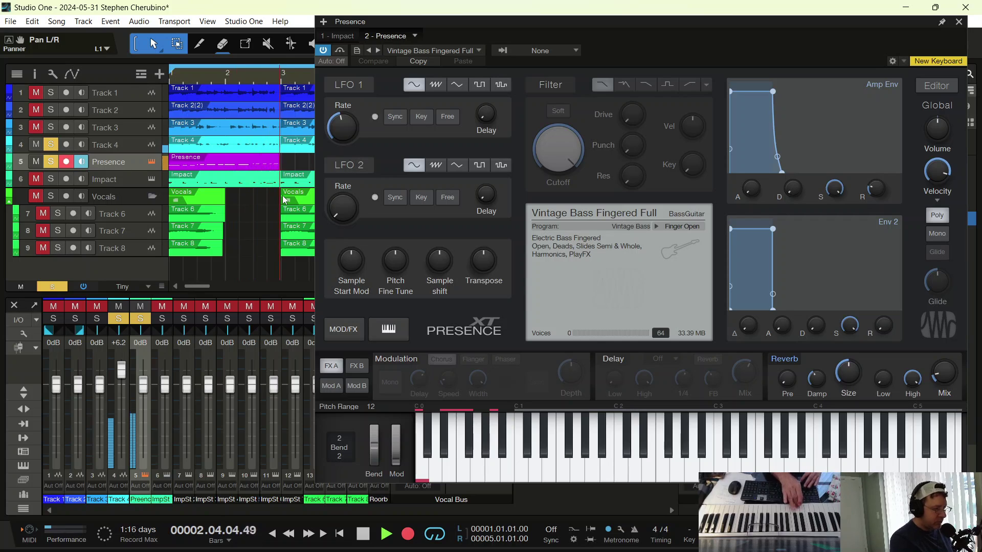
key(space)
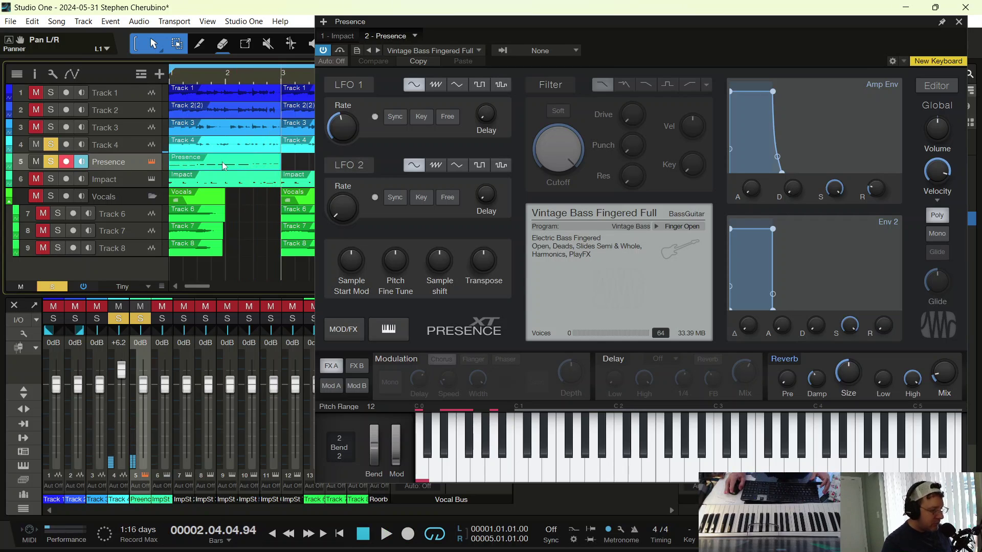
Select Track 4, close the Presence instrument window and play the recorded bass together with Track 4.
click(118, 146)
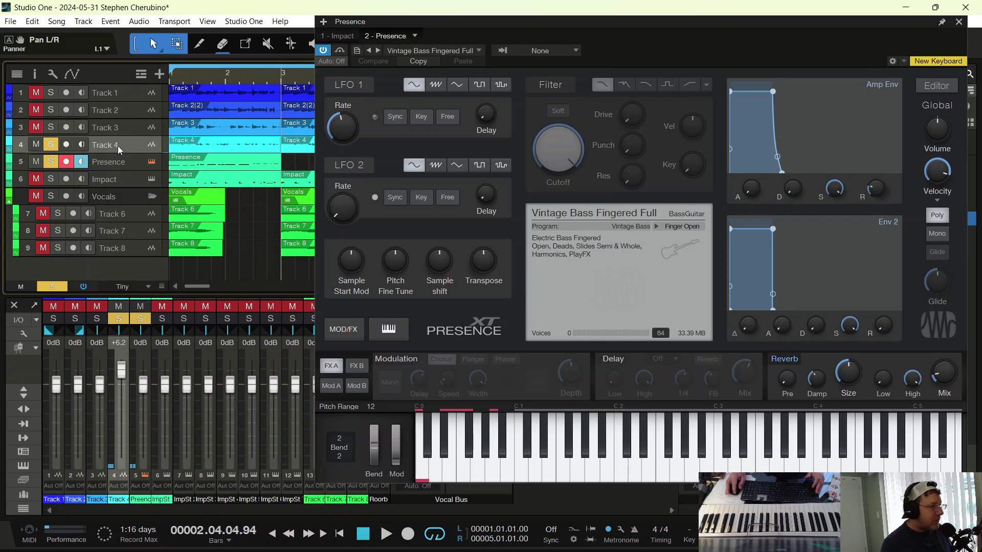
click(959, 22)
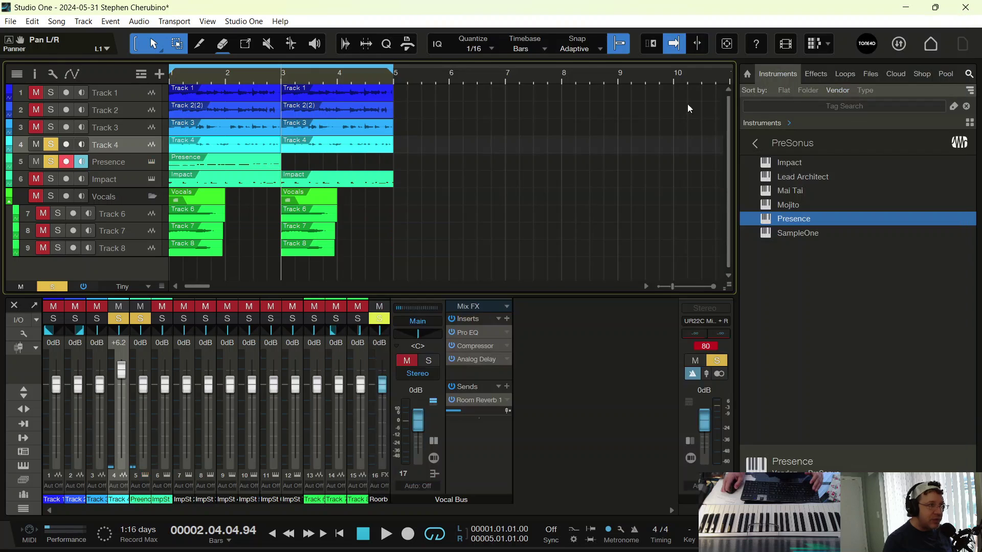
key(space)
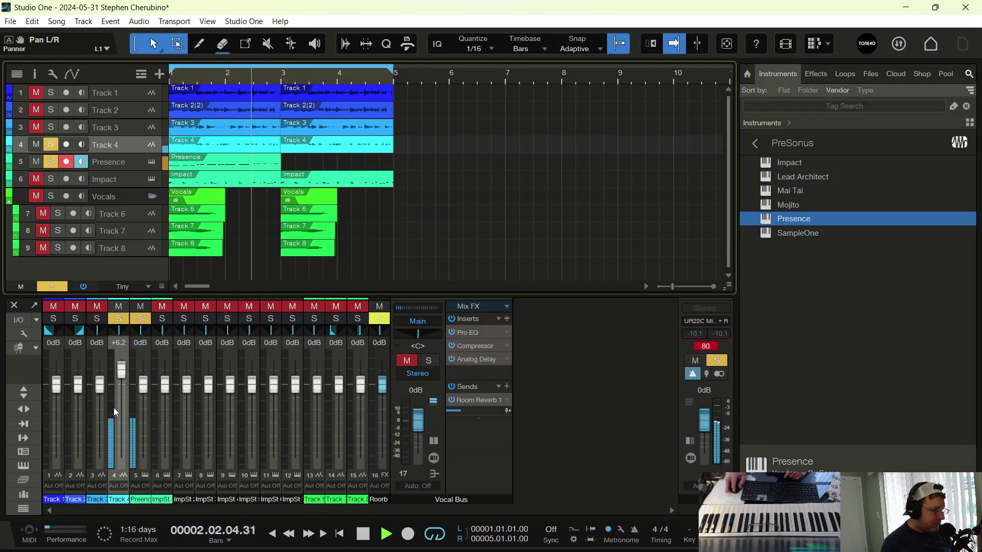
drag(103, 391, 106, 465)
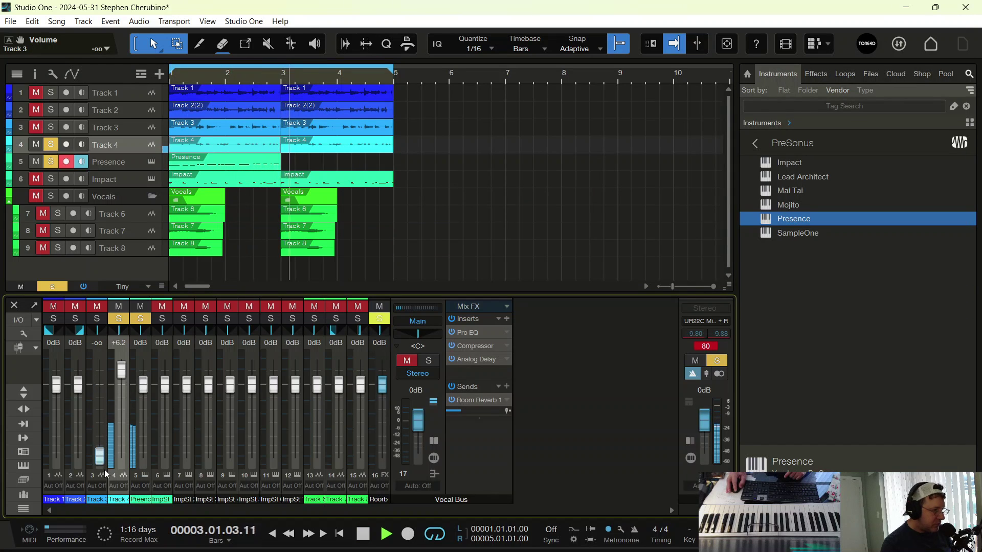
drag(105, 468, 91, 399)
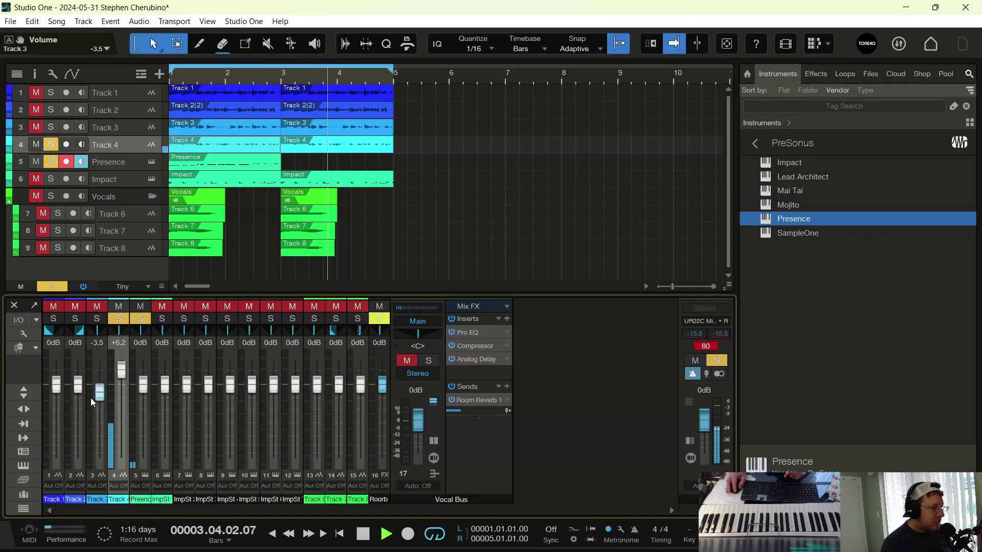
alt+click(90, 397)
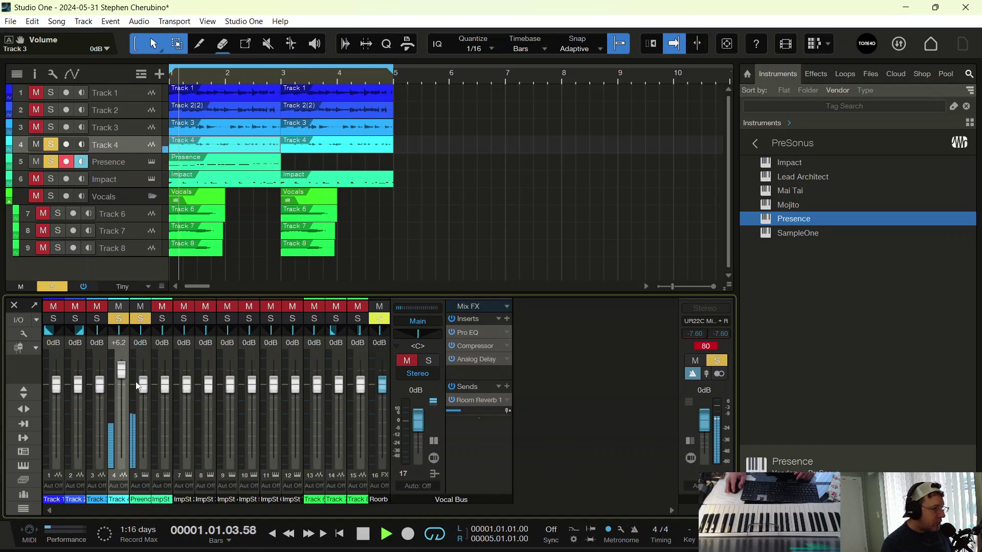
With the loop ending at bar 3 and all solos cleared, set Track 4 to -2.7 dB and Presence to -1.0 dB.
drag(394, 71, 280, 70)
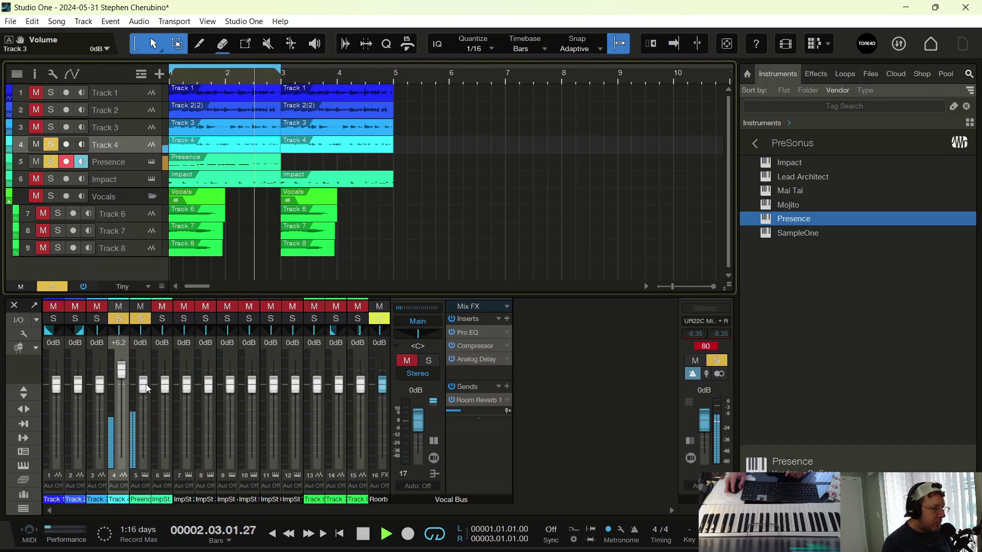
drag(121, 372, 121, 398)
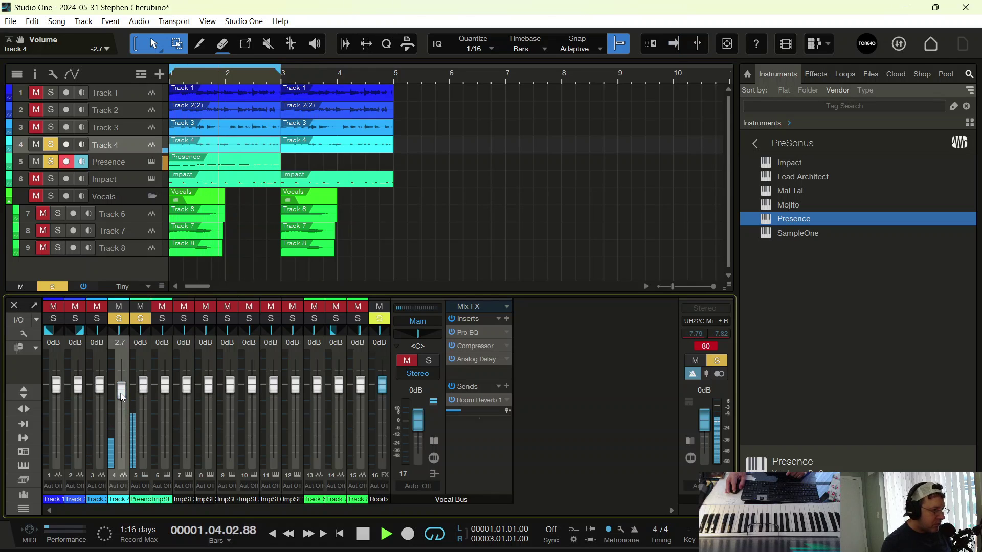
click(54, 288)
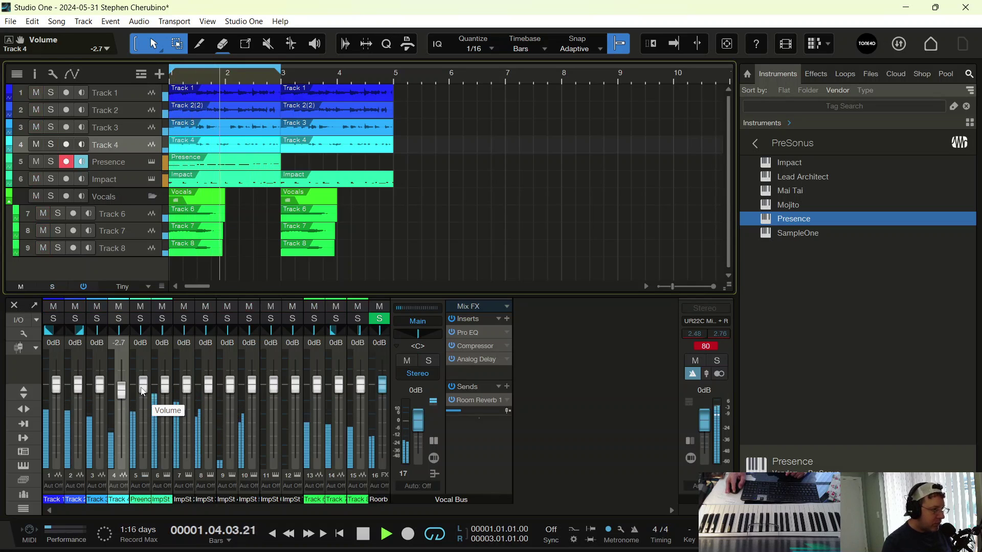
drag(143, 392, 144, 393)
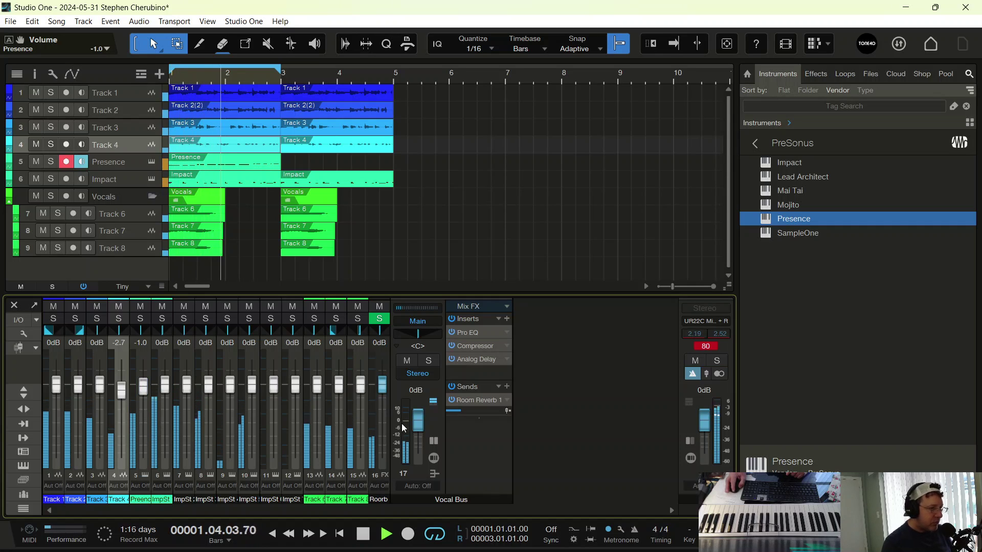
Set the Vocal Bus send to Room Reverb 1 to -9.2 dB and, with the bus soloed, leave the reverb channel at 0 dB.
drag(468, 412, 475, 412)
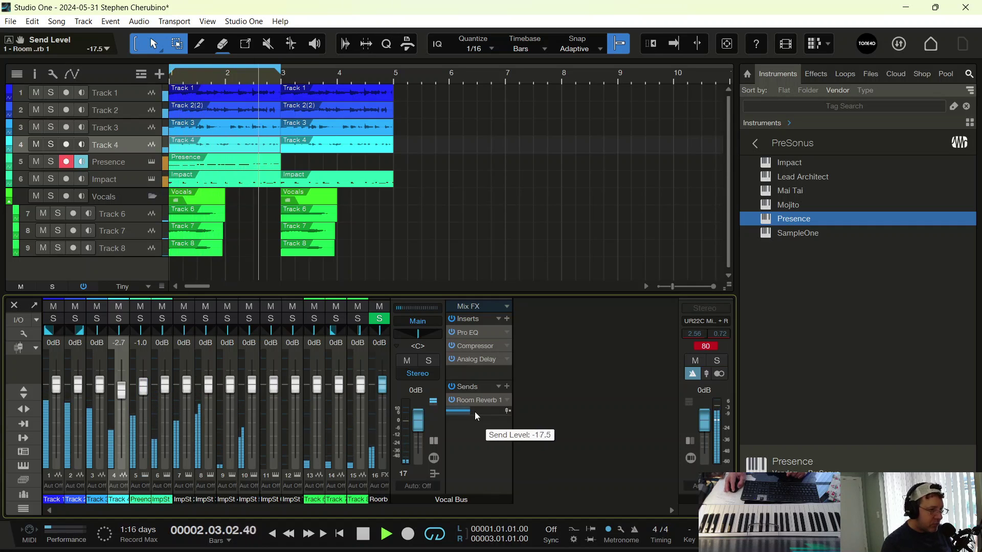
drag(383, 386, 382, 404)
drag(473, 411, 476, 411)
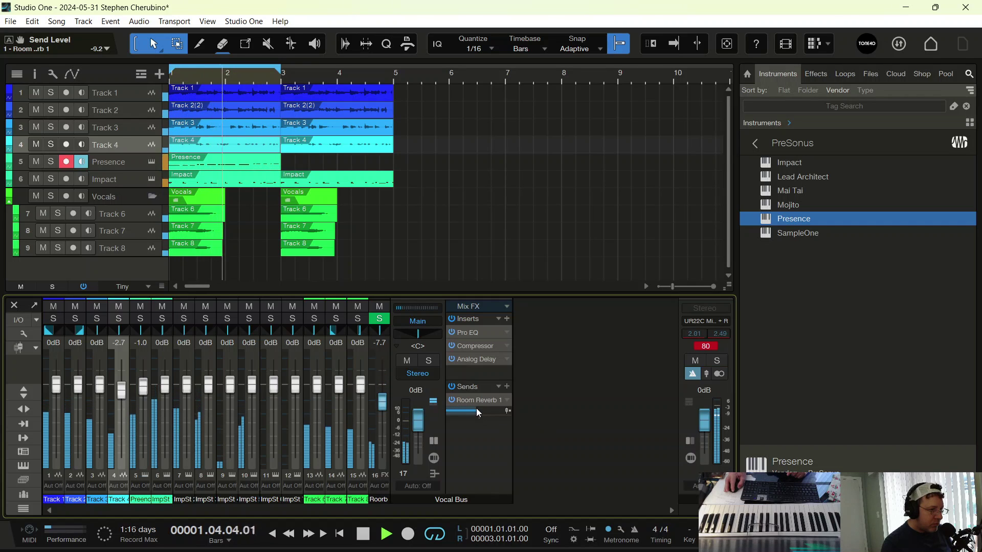
click(428, 360)
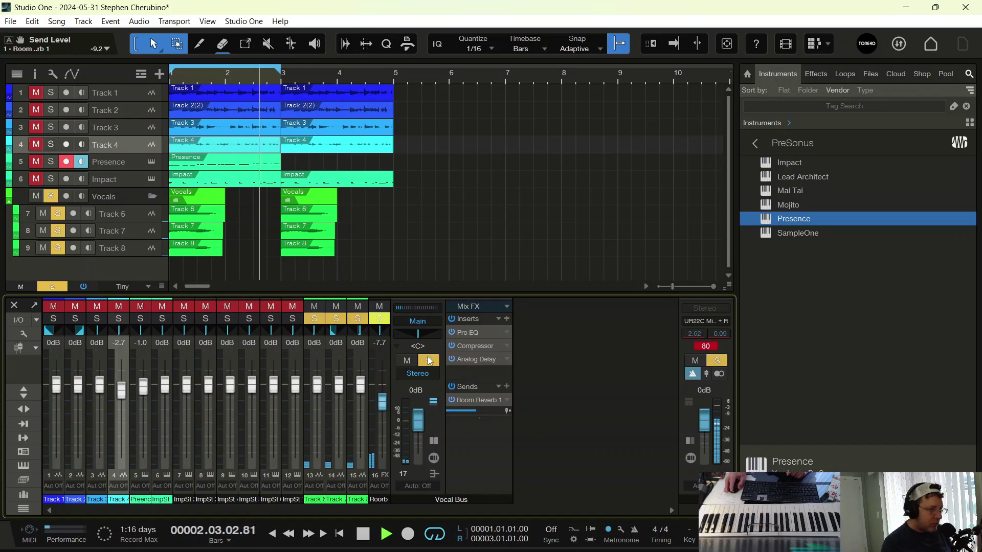
drag(384, 404, 382, 415)
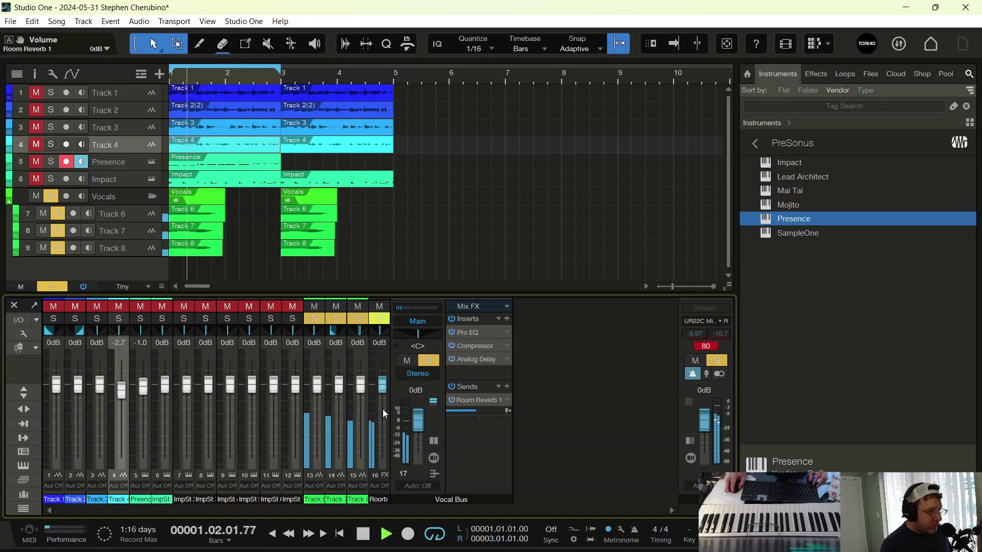
Clear the solo and balance the Vocal Bus against the full mix at +0.9 dB, stopping playback.
drag(417, 419, 419, 431)
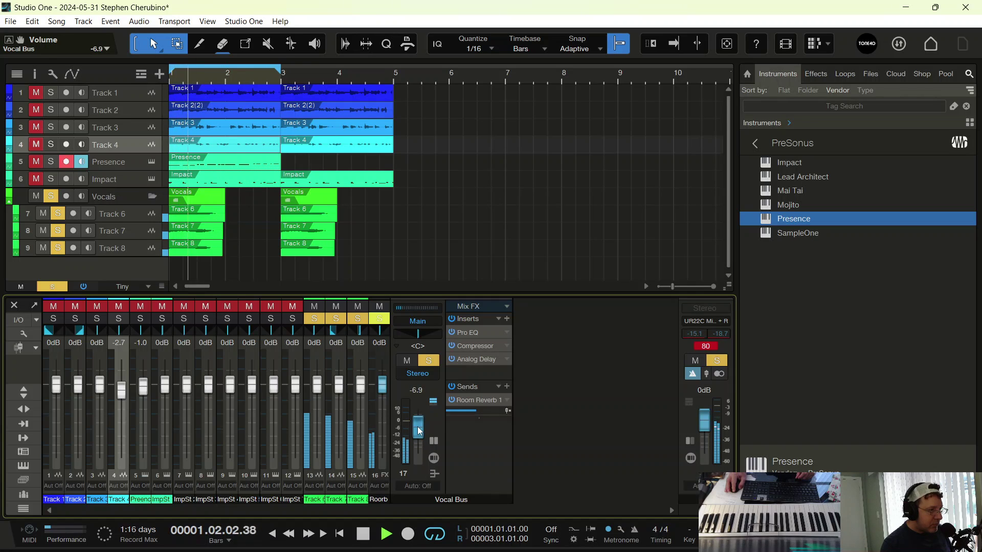
click(63, 287)
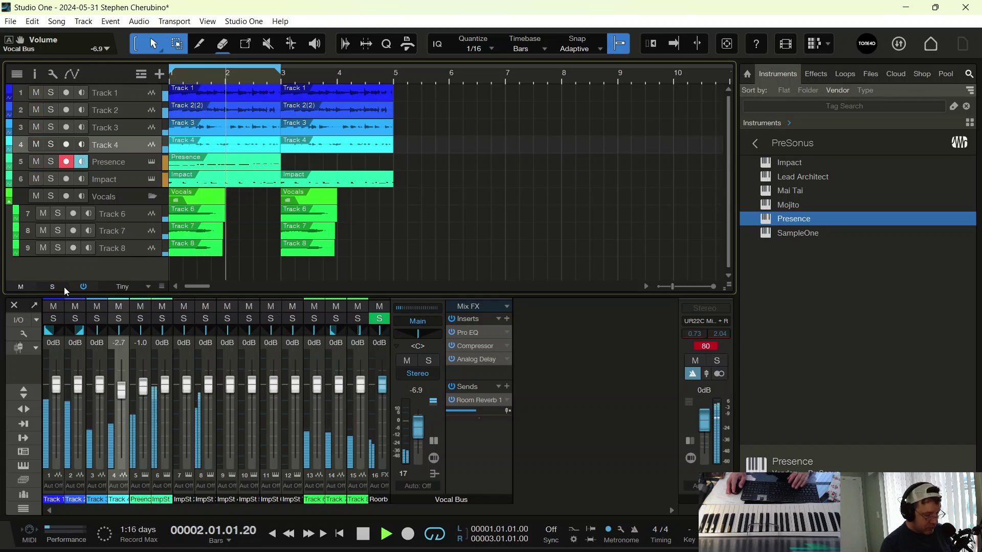
key(f)
drag(424, 429, 420, 427)
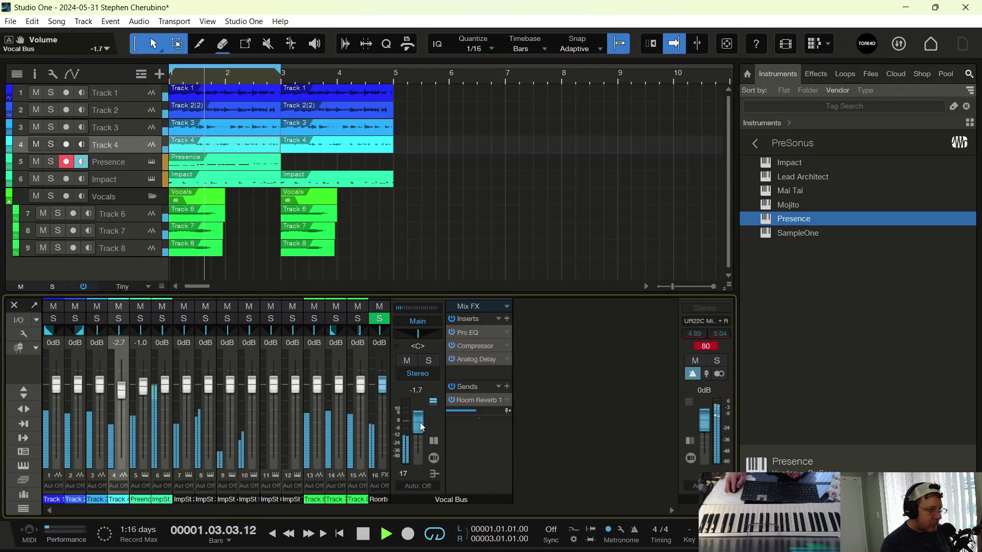
key(Home)
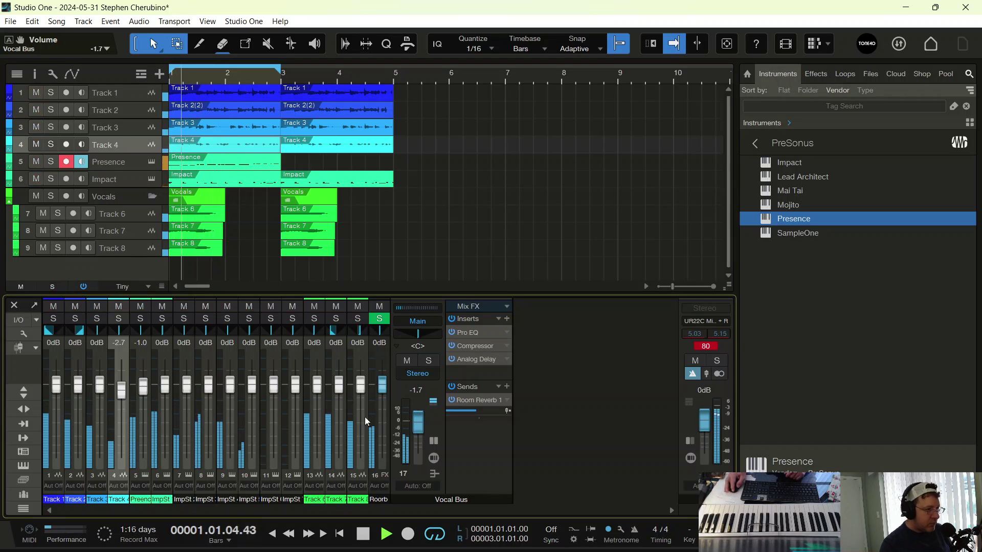
drag(414, 416, 403, 409)
key(space)
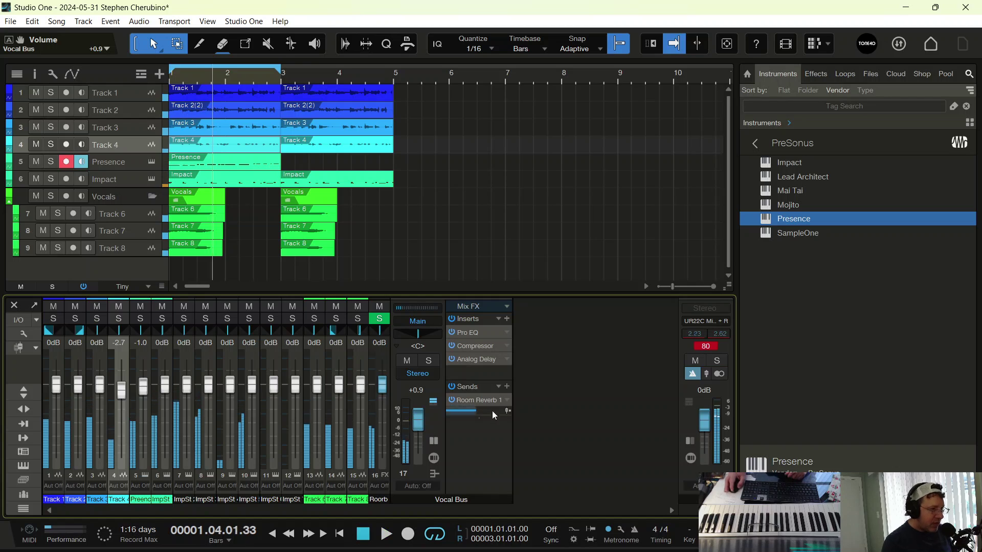
Open the Pro EQ on the Vocal Bus and play the loop with the Vocals folder soloed.
click(486, 331)
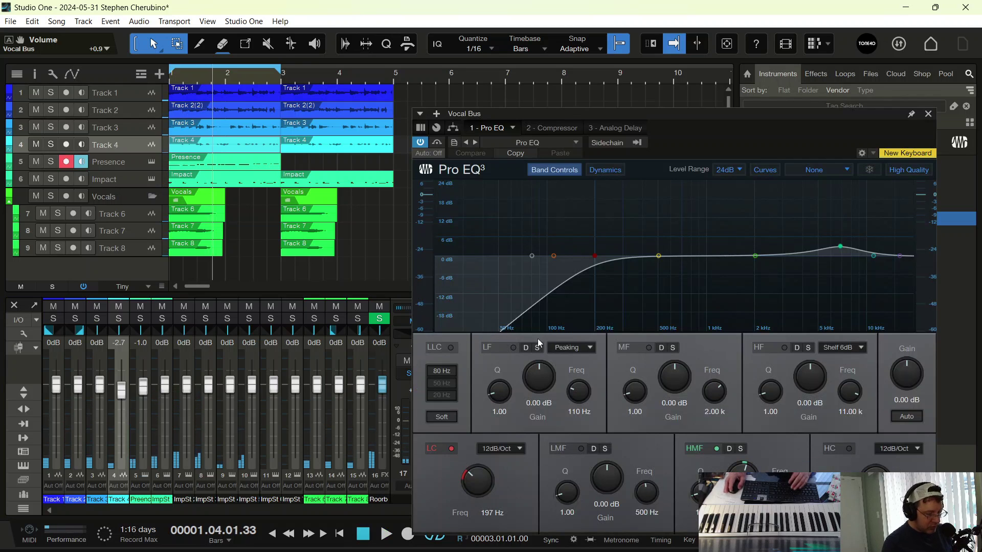
key(space)
click(51, 196)
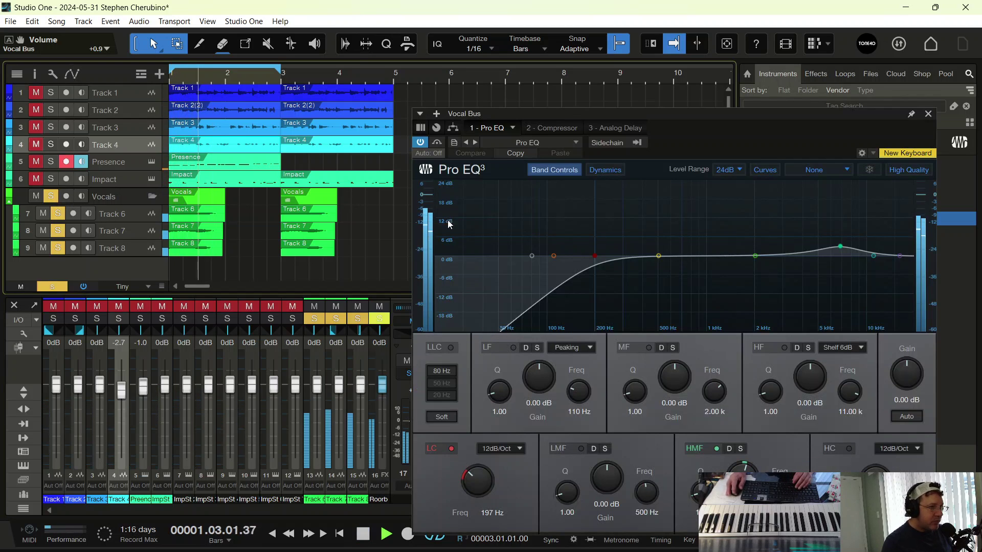
key(space)
drag(594, 112, 716, 94)
key(space)
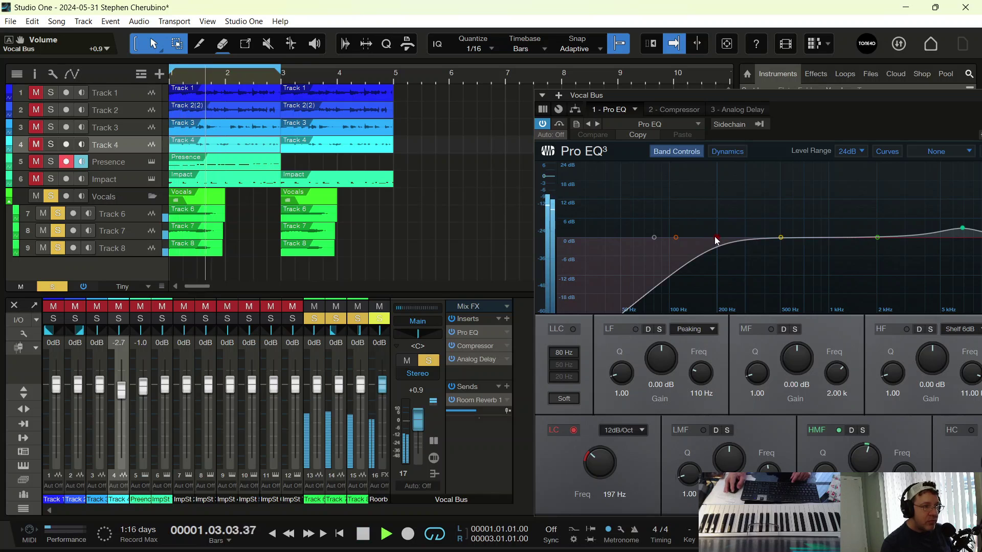
In the Vocal Bus Pro EQ, set the low cut to 354 Hz and the HMF gain to -3.57 dB.
drag(715, 238, 758, 257)
drag(777, 86, 593, 101)
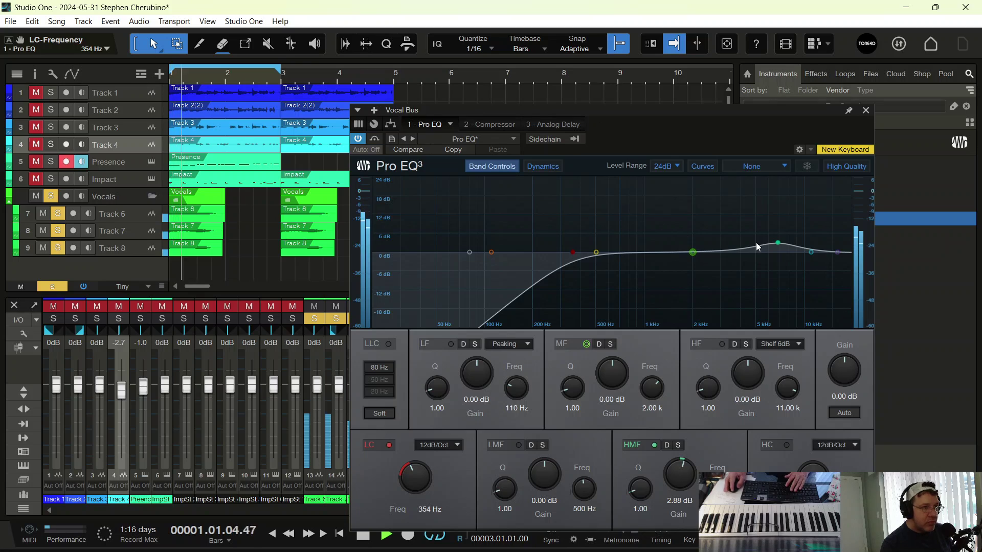
drag(778, 242, 773, 267)
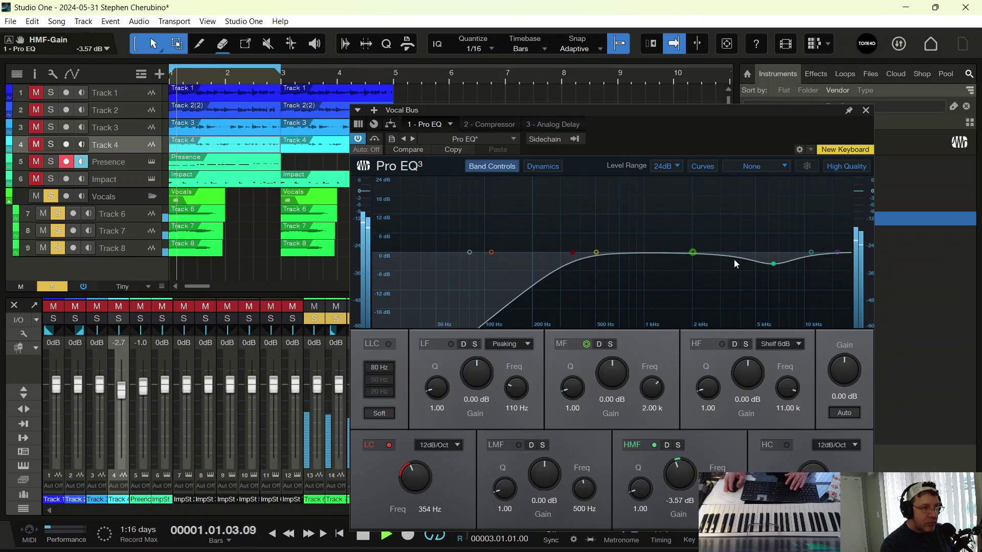
In the Vocal Bus Pro EQ, cut the MF band to -3.97 dB at 1.79 kHz, clear the solo and replay the full mix.
drag(694, 253, 685, 265)
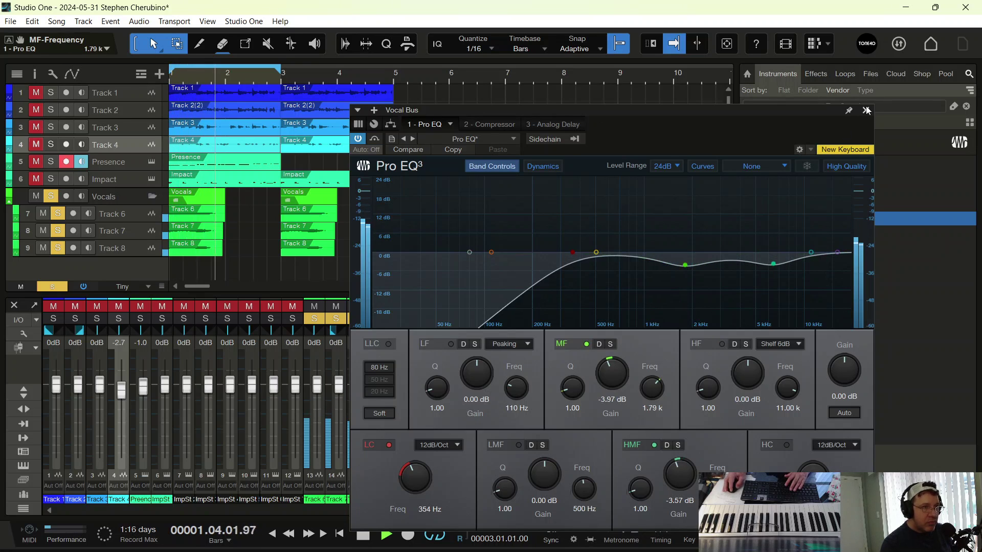
click(53, 288)
key(space)
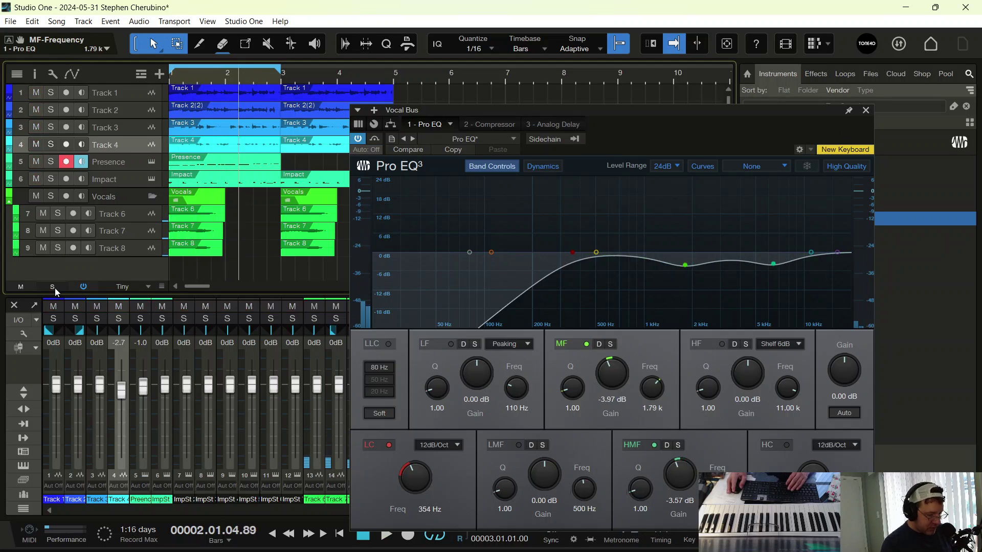
key(space)
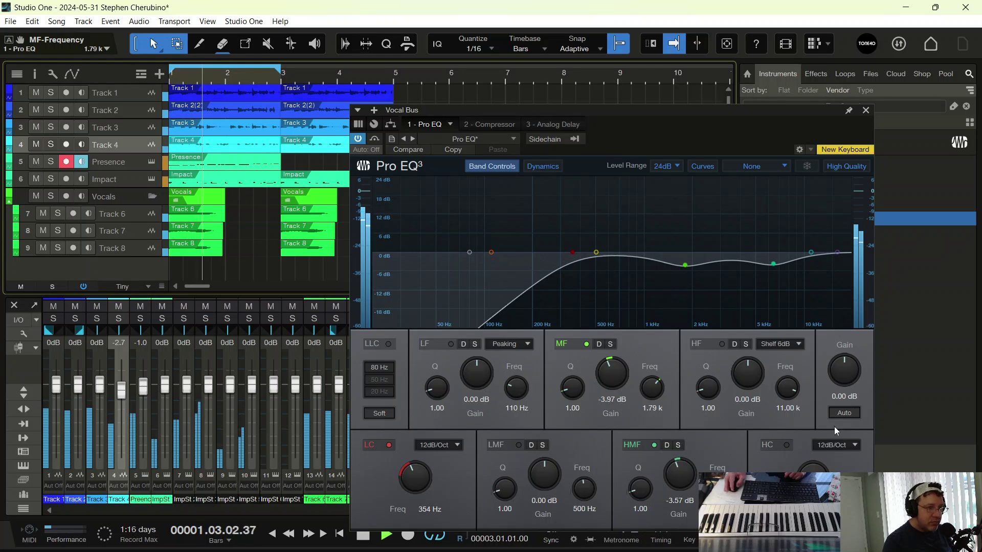
Raise the Pro EQ output gain to 1.98 dB, set the MF band to 0.99 dB at 2.59 kHz, and close the EQ.
drag(846, 374, 849, 366)
drag(684, 265, 710, 250)
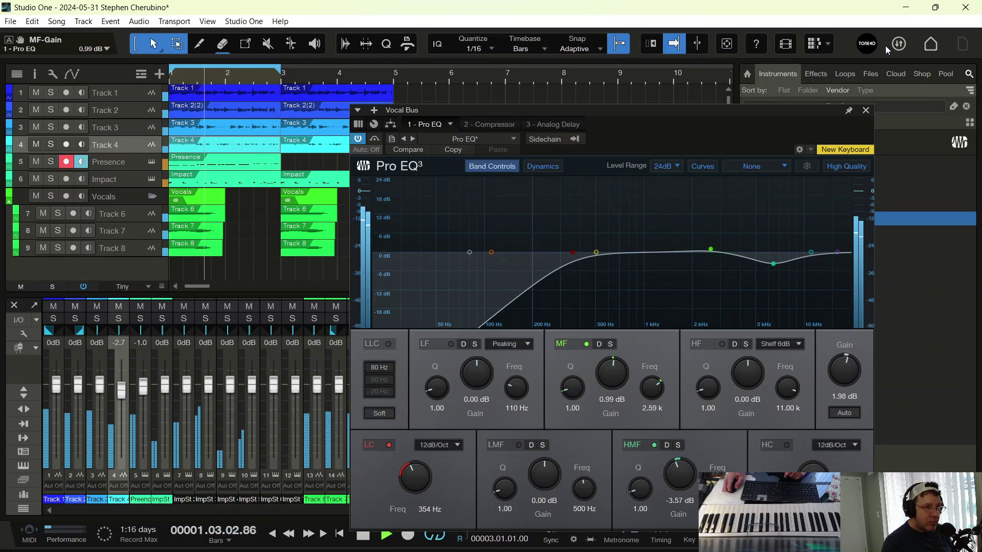
click(866, 110)
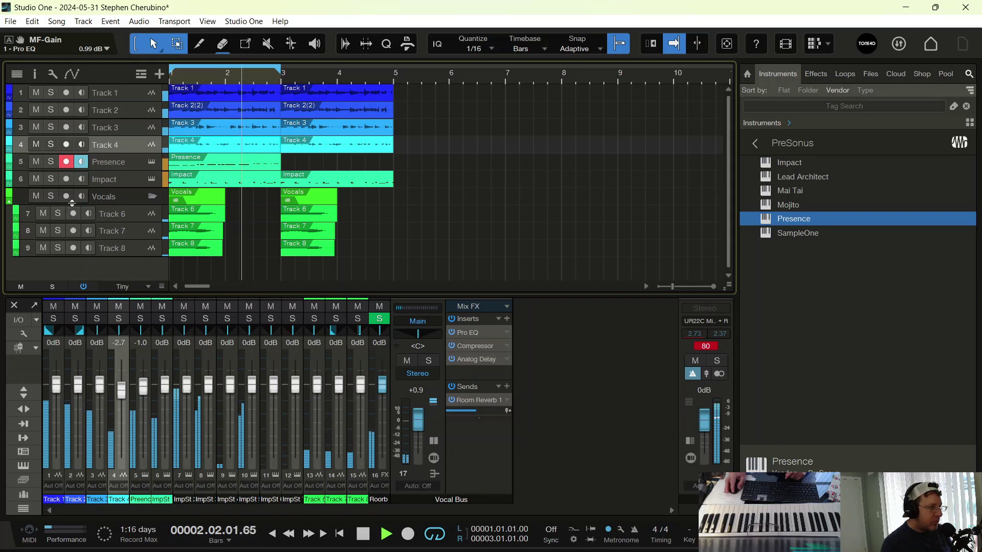
Solo the Vocals folder and lower Track 6 to -6.0 dB, Track 7 to -3.0 dB and Track 8 to -2.7 dB.
click(50, 196)
drag(340, 386, 362, 395)
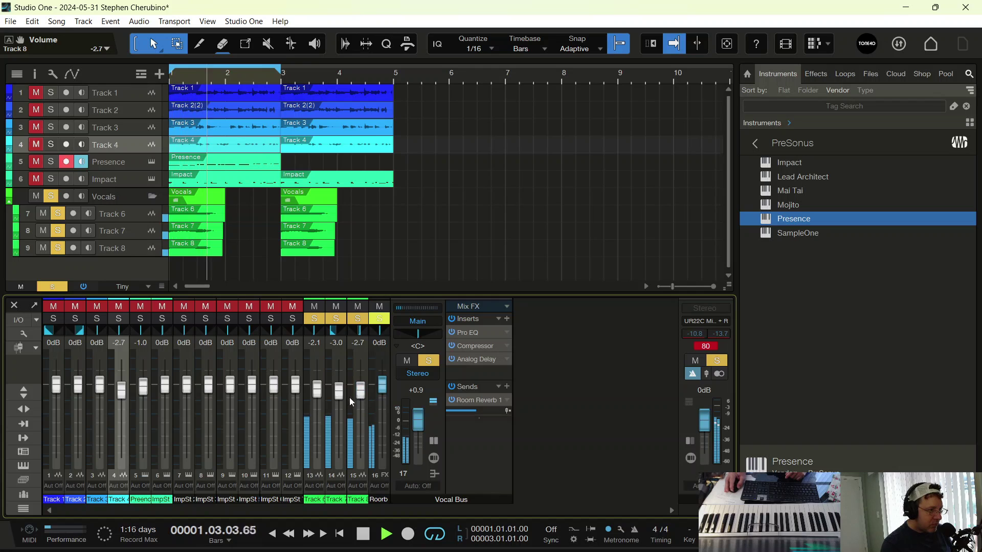
mouse_move(317, 390)
mouse_down()
mouse_move(319, 420)
mouse_move(321, 400)
mouse_up()
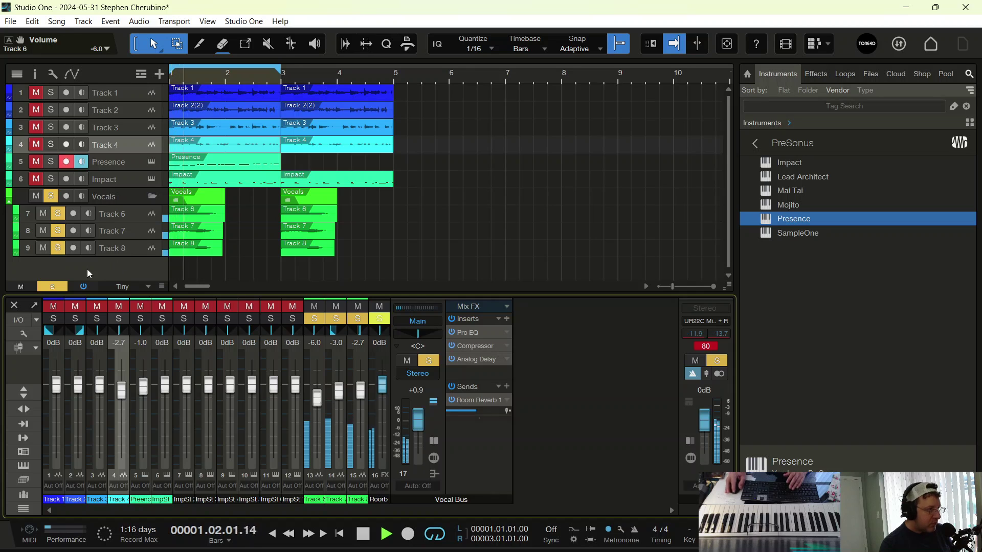
Clear the Vocals folder solo, raise the Vocal Bus to +3.3 dB in the full mix, and stop playback.
click(50, 199)
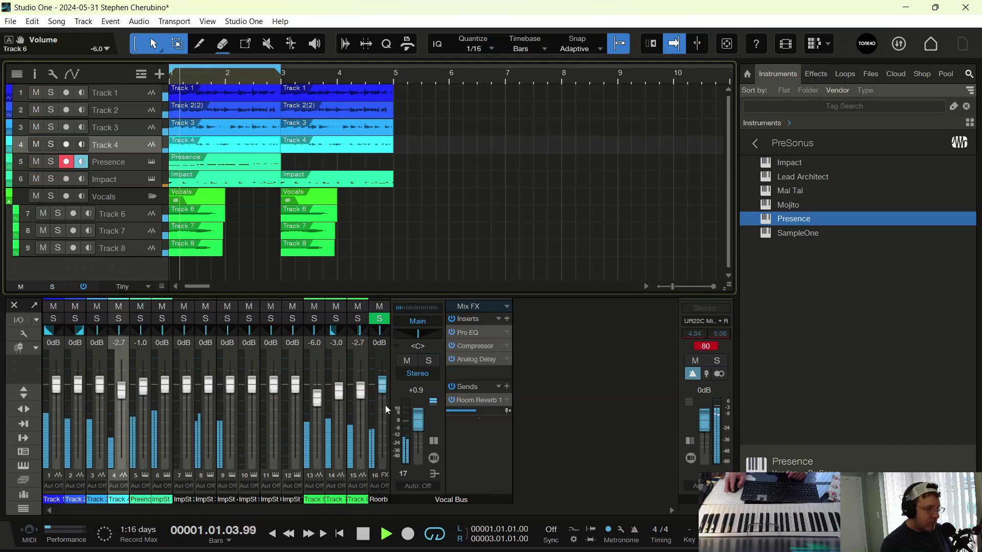
drag(418, 418, 418, 416)
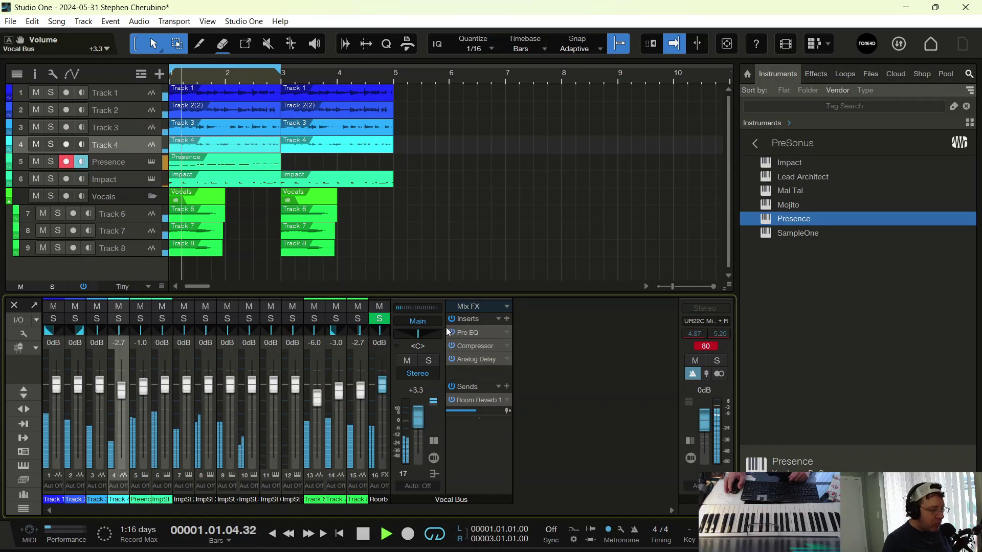
key(space)
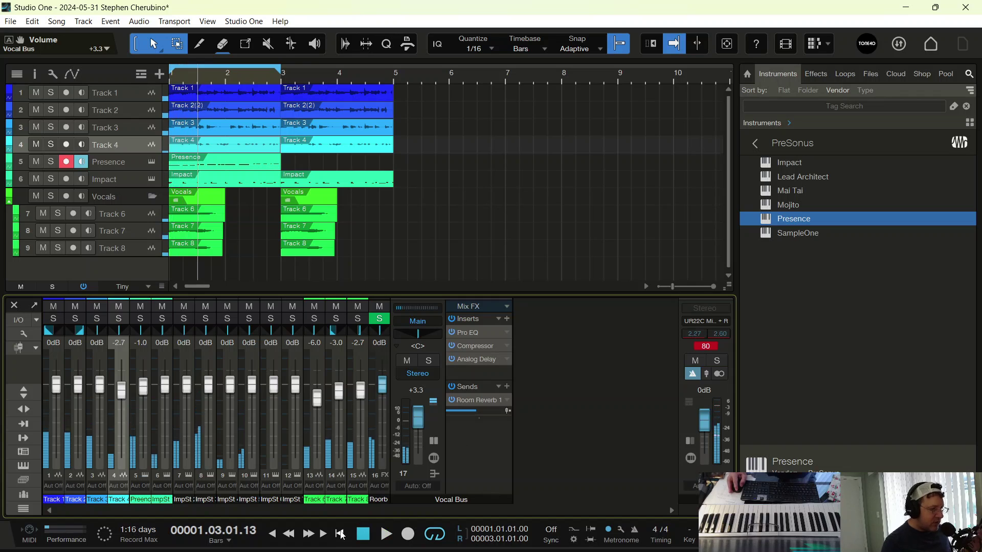
Disarm the Presence track and add a new mono audio track.
click(68, 161)
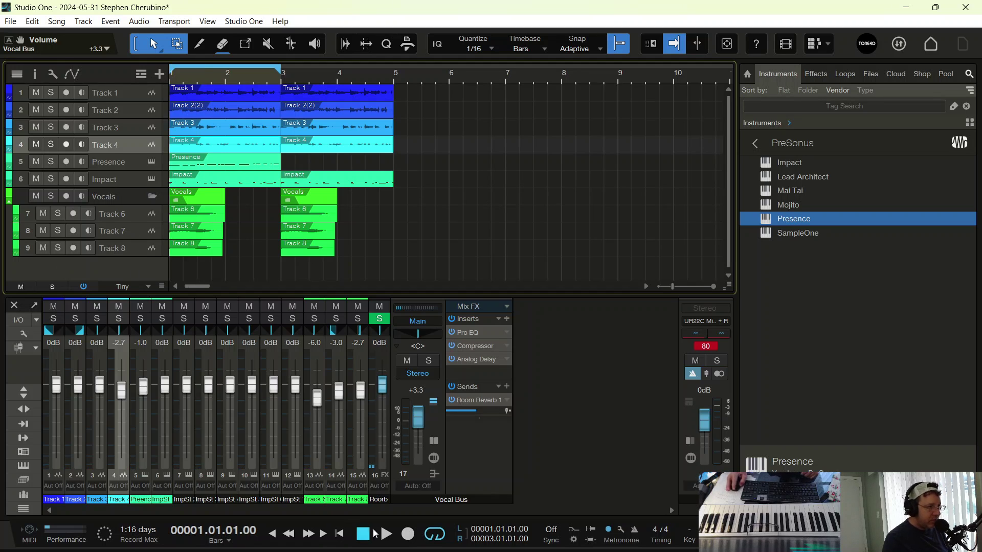
right_click(89, 263)
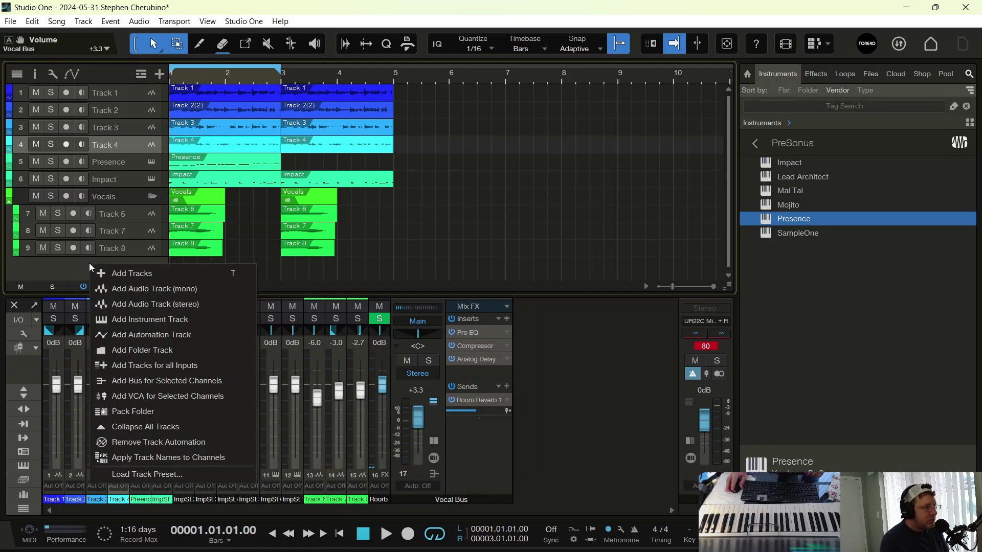
click(135, 290)
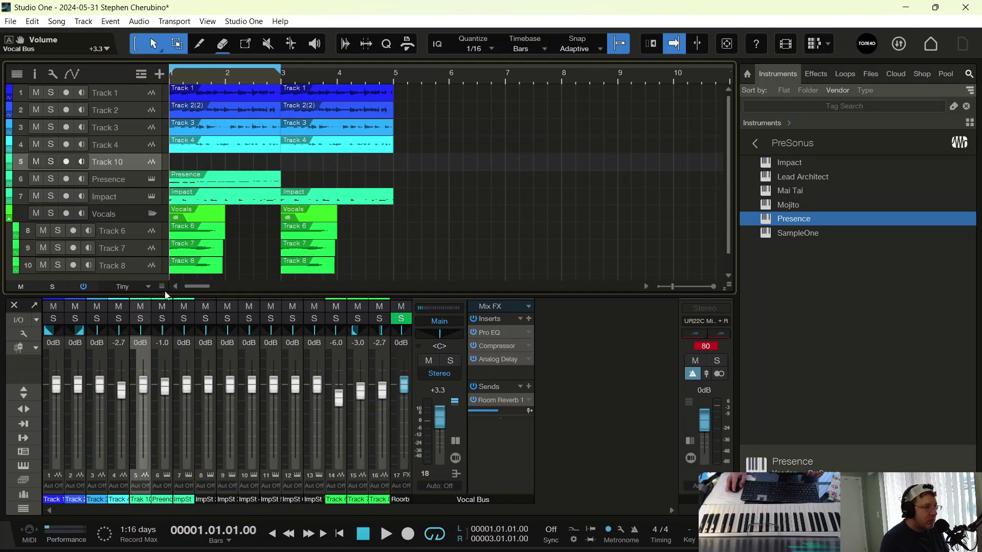
scroll(137, 233, down, 1)
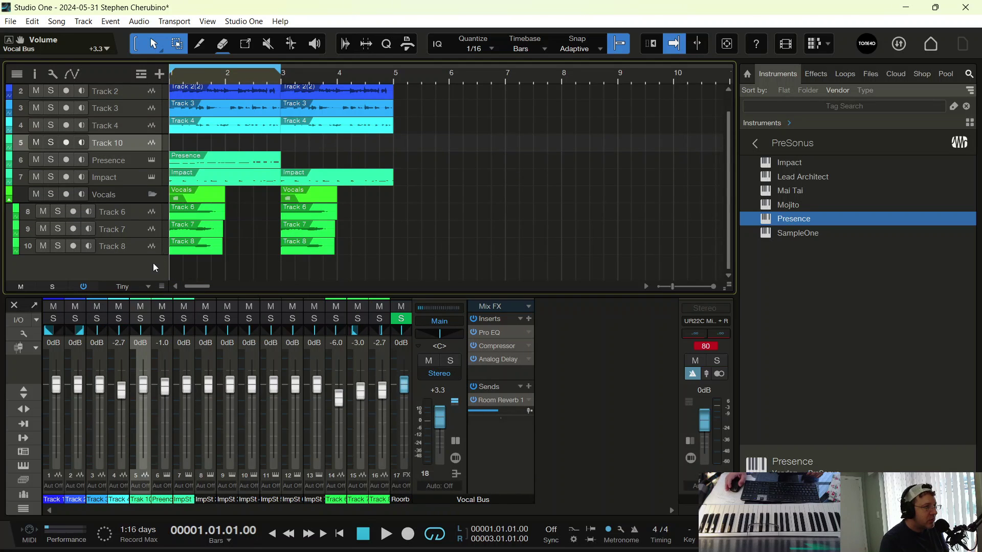
scroll(145, 241, up, 1)
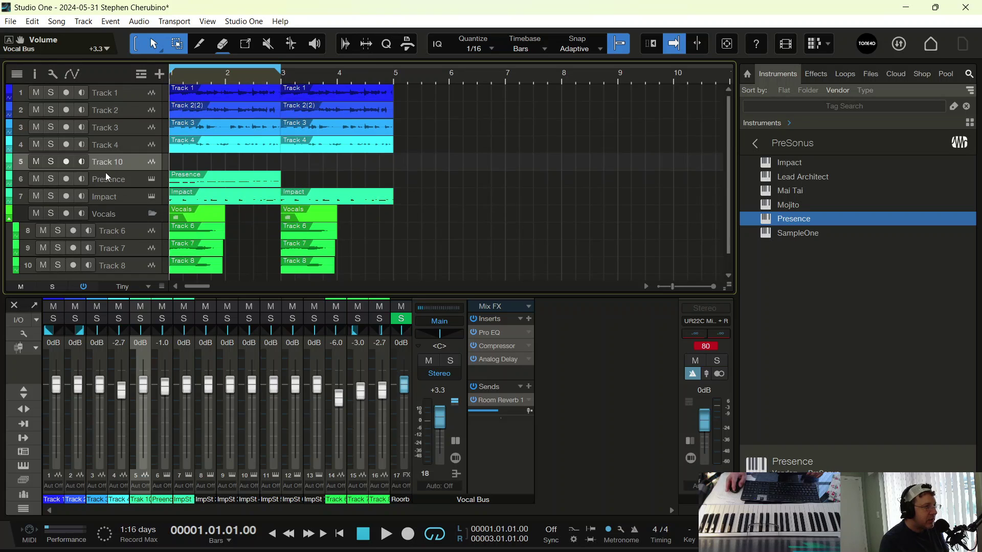
Enlarge the Track 10 lane and record a take on it over the two-bar loop, with the track armed.
drag(106, 170, 102, 206)
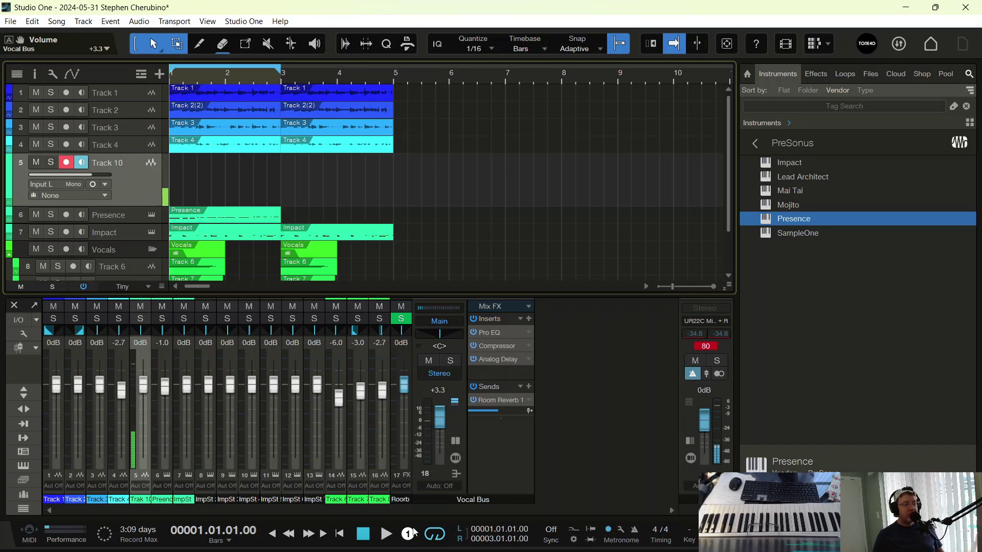
click(408, 534)
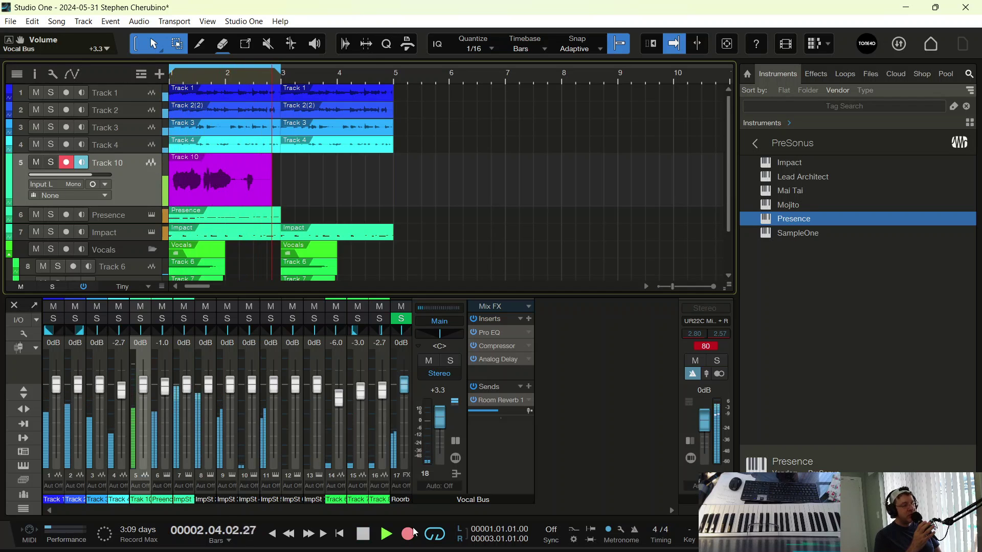
key(space)
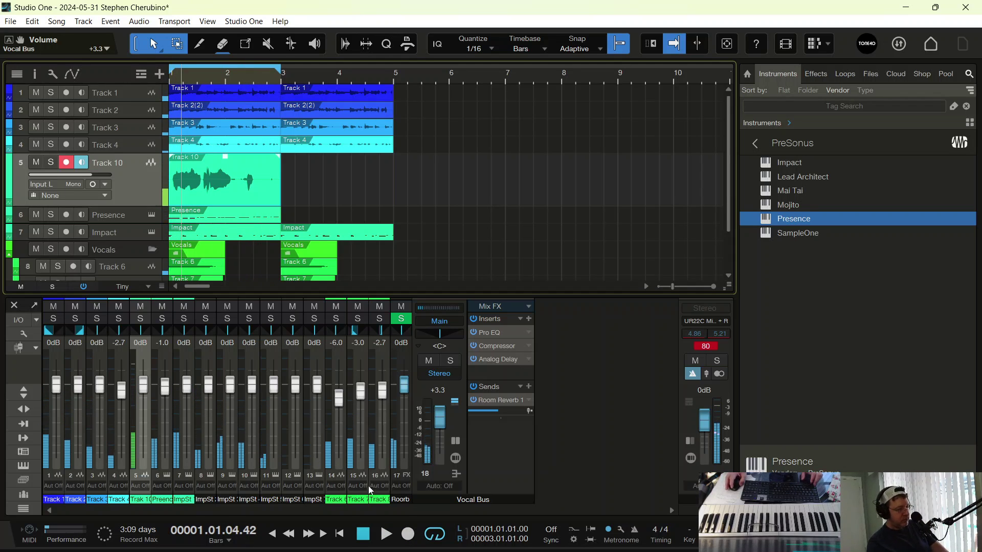
Undo the recorded take and the addition of Track 10, and redo both.
key(ctrl+z)
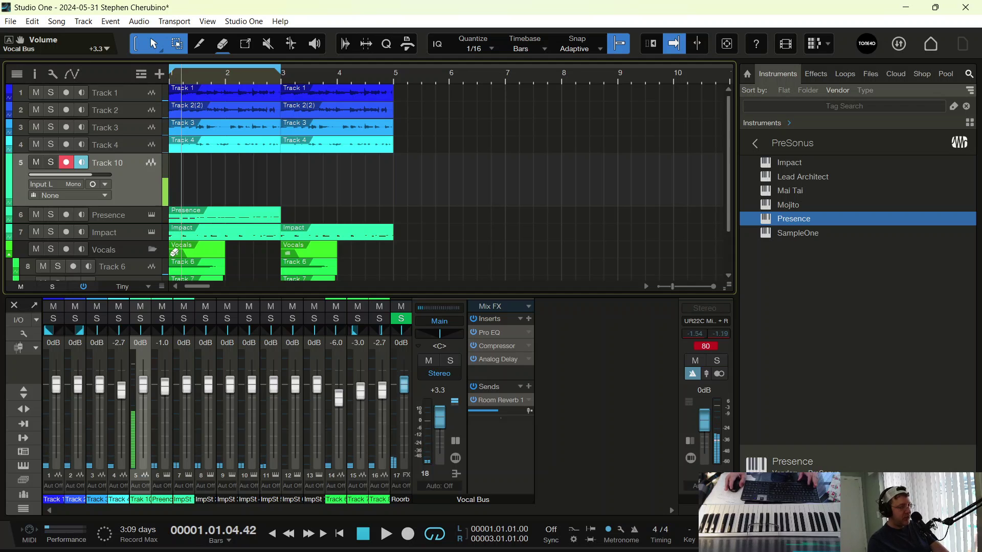
key(ctrl+z)
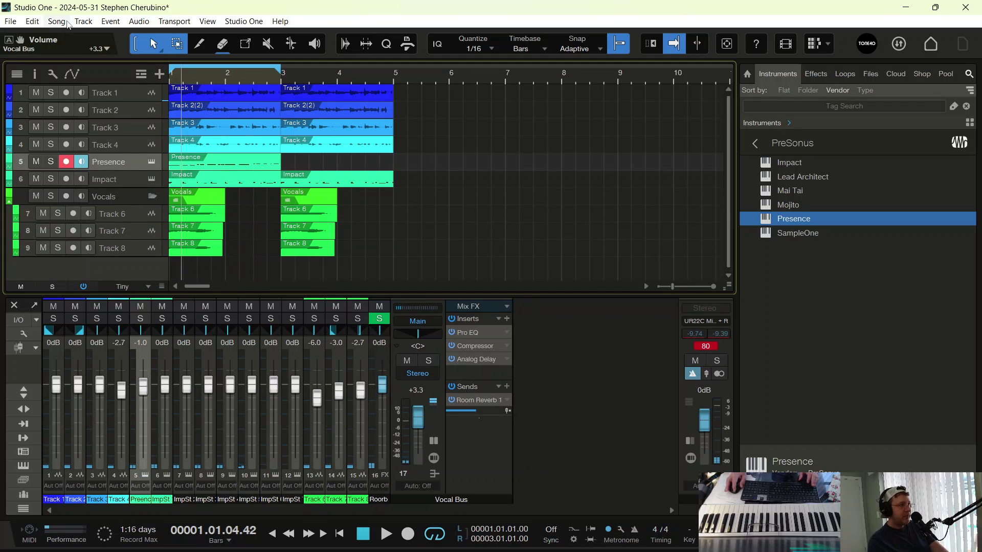
click(32, 22)
click(56, 48)
click(36, 22)
click(48, 50)
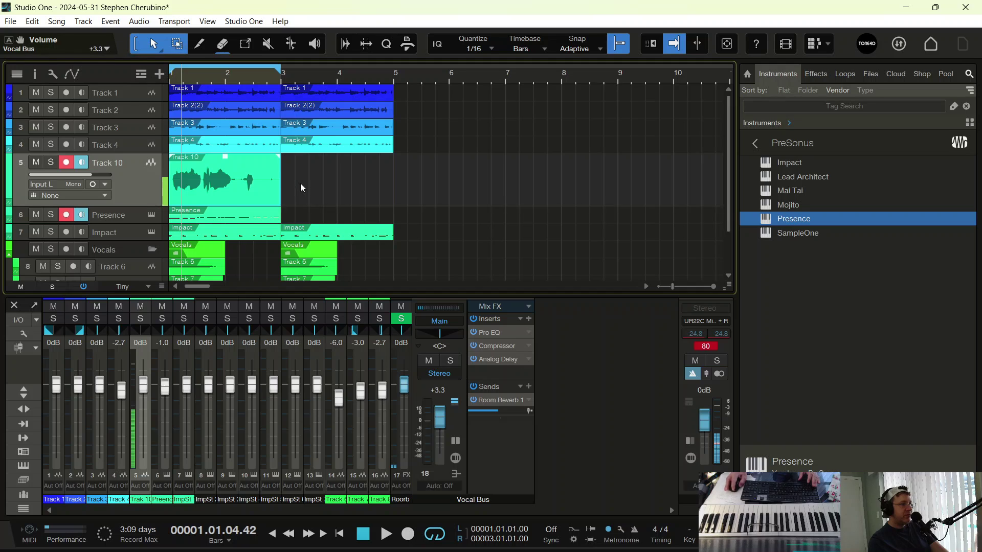
Duplicate Track 10 without its recorded content.
scroll(419, 255, down, 3)
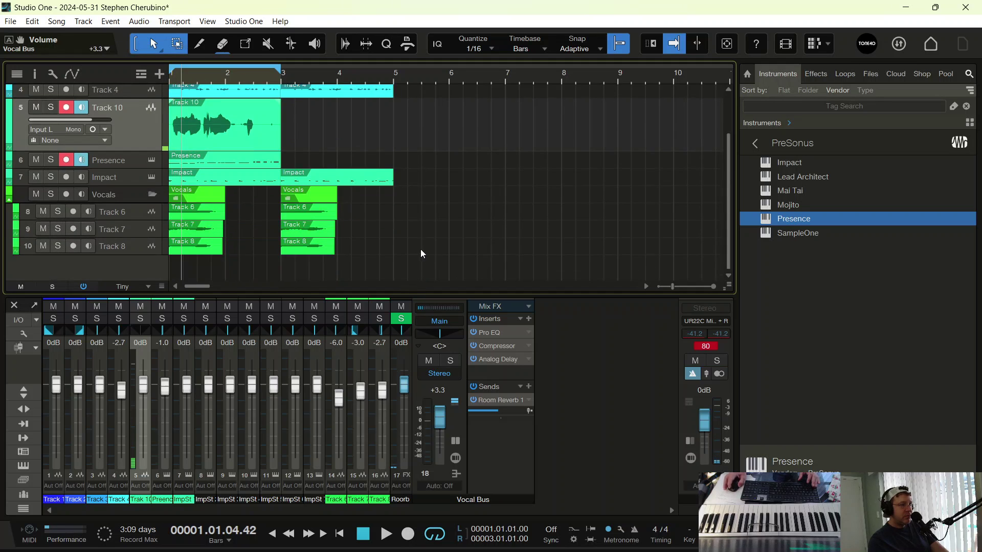
scroll(434, 265, up, 1)
drag(434, 274, 285, 92)
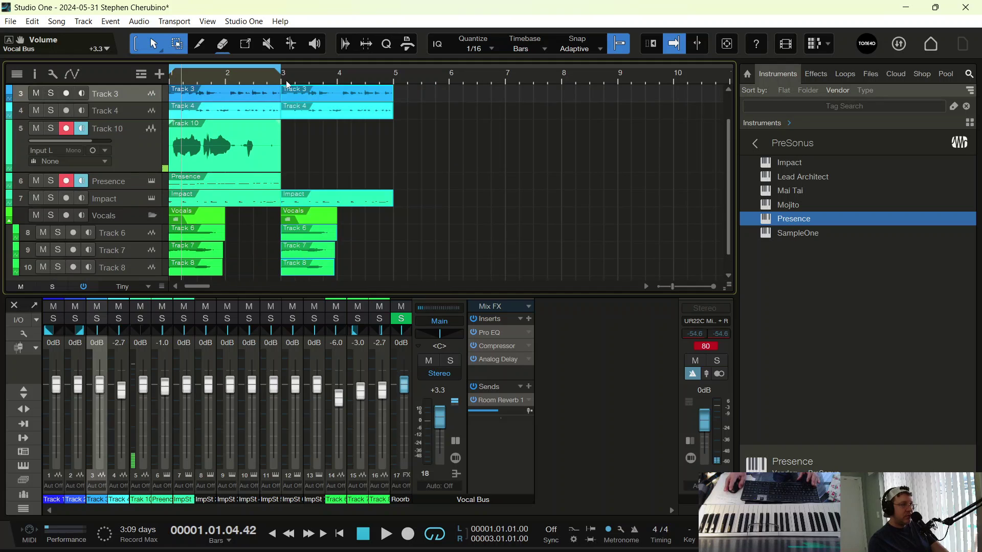
right_click(127, 162)
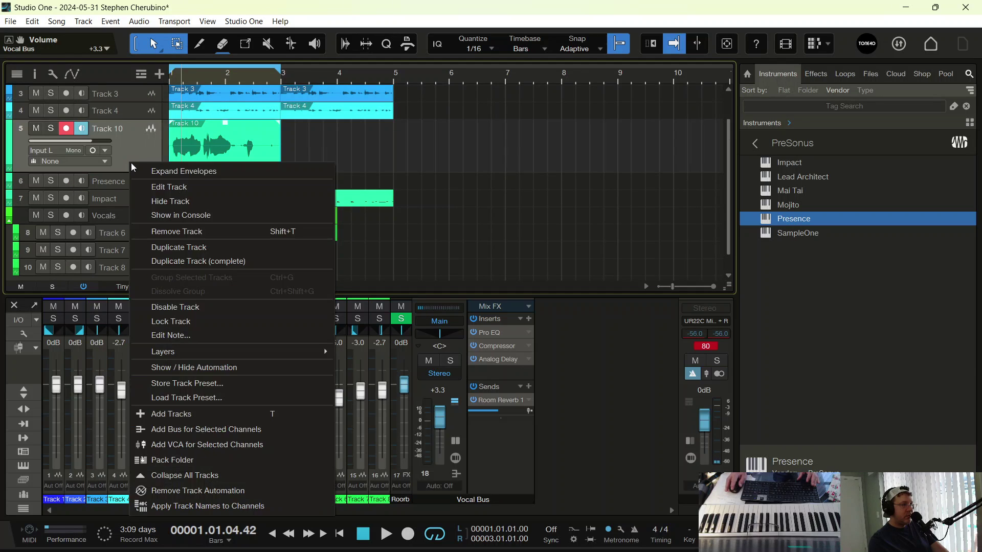
click(173, 247)
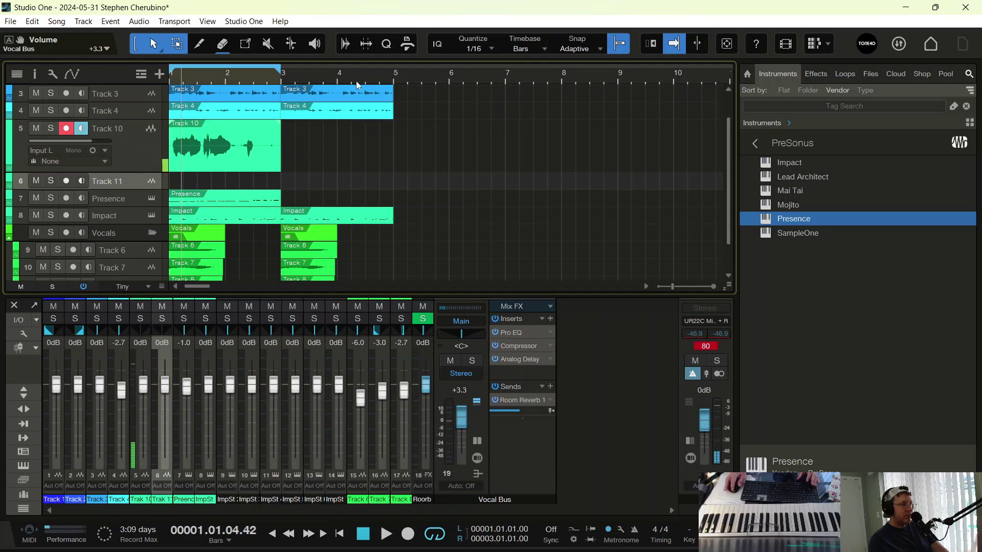
Extend the loop range to bar 5 and record a four-bar take on the armed, empty track below Track 10.
drag(281, 70, 392, 68)
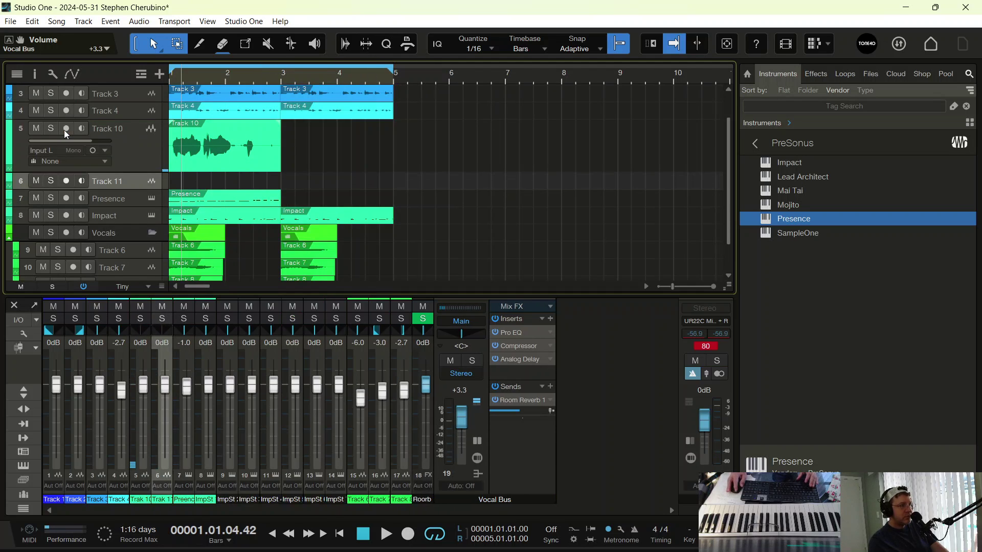
key(space)
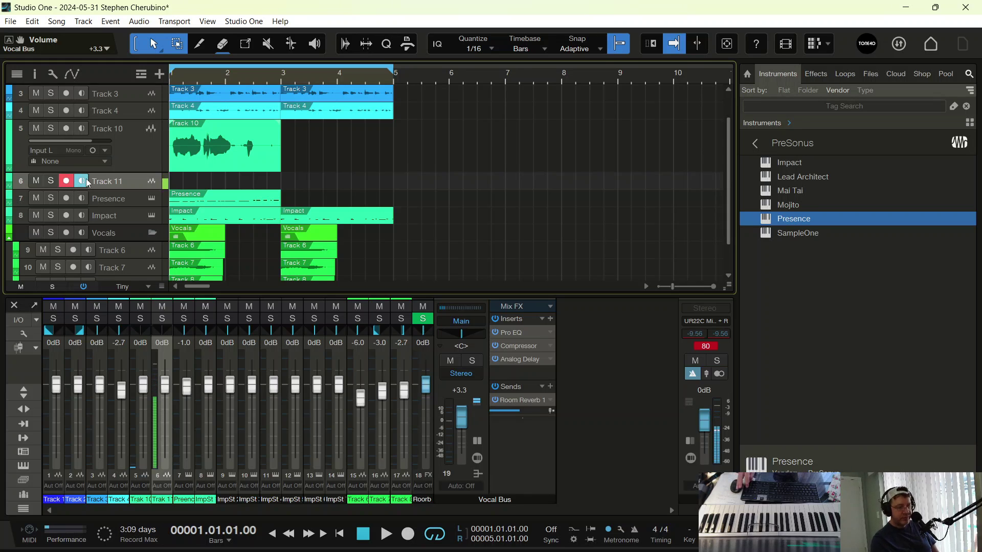
key(KP_Multiply)
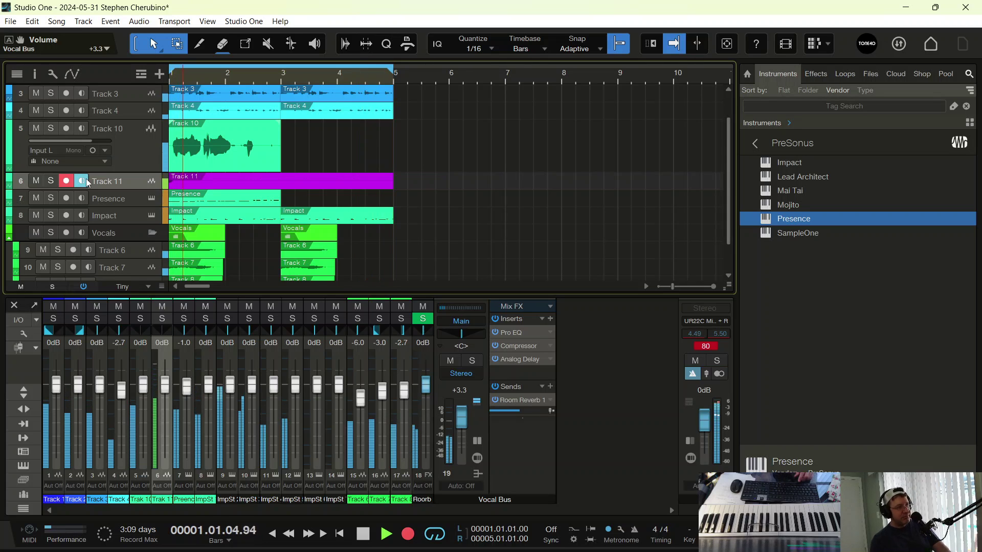
key(space)
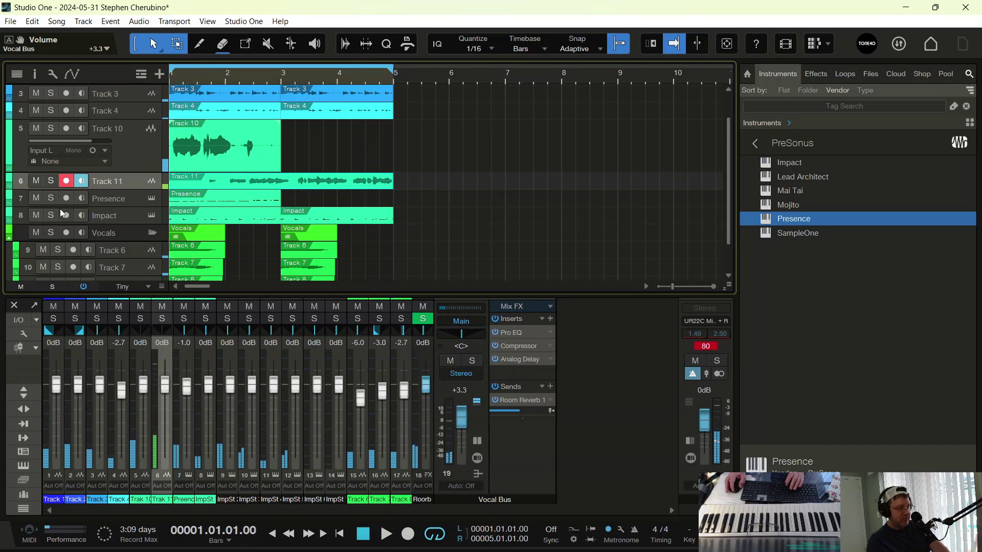
Play the loop and trim the silent start of the Track 11 clip to partway through bar 2.
key(space)
drag(143, 189, 276, 189)
key(e)
key(e)
key(w)
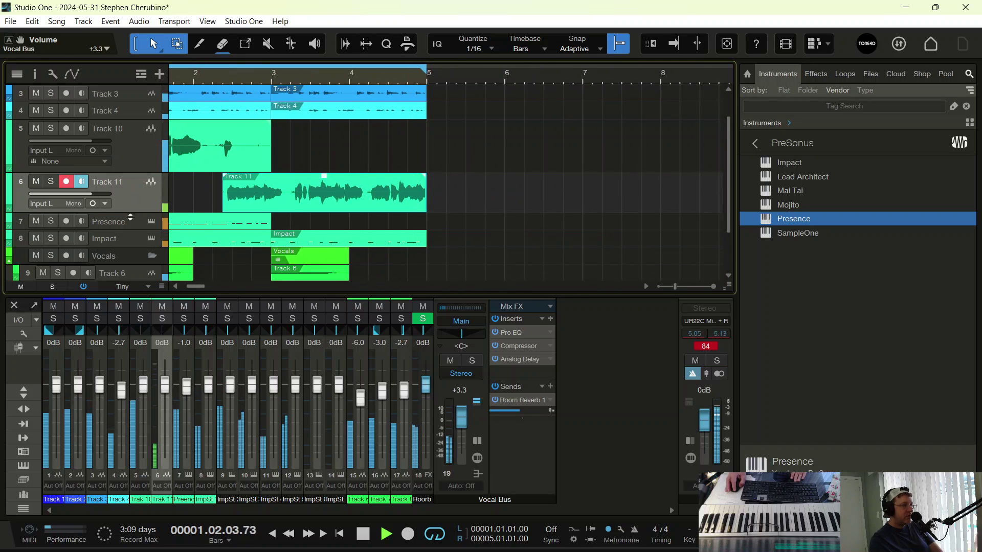
Enlarge the Track 11 lane and set its volume to +1.2 dB during playback.
drag(130, 213, 131, 226)
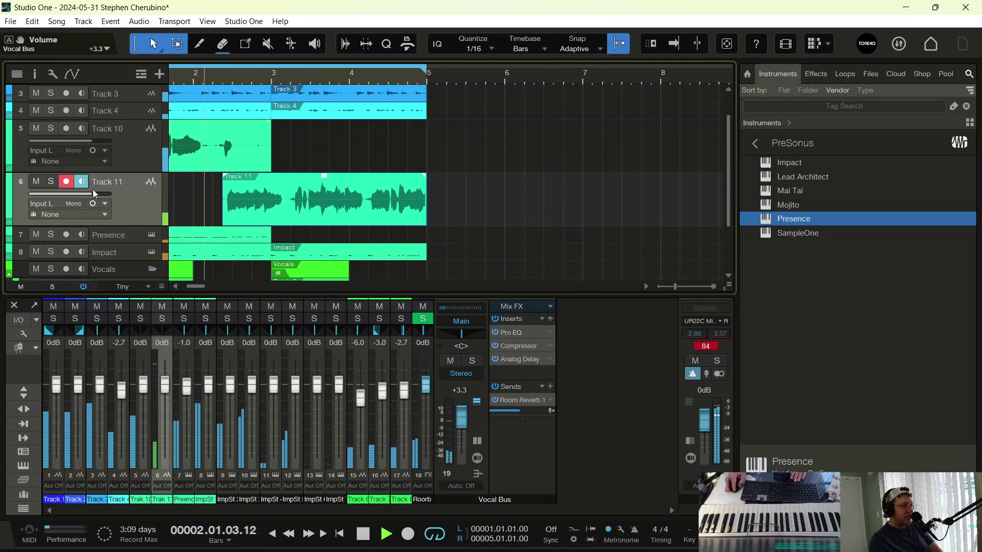
drag(92, 193, 99, 197)
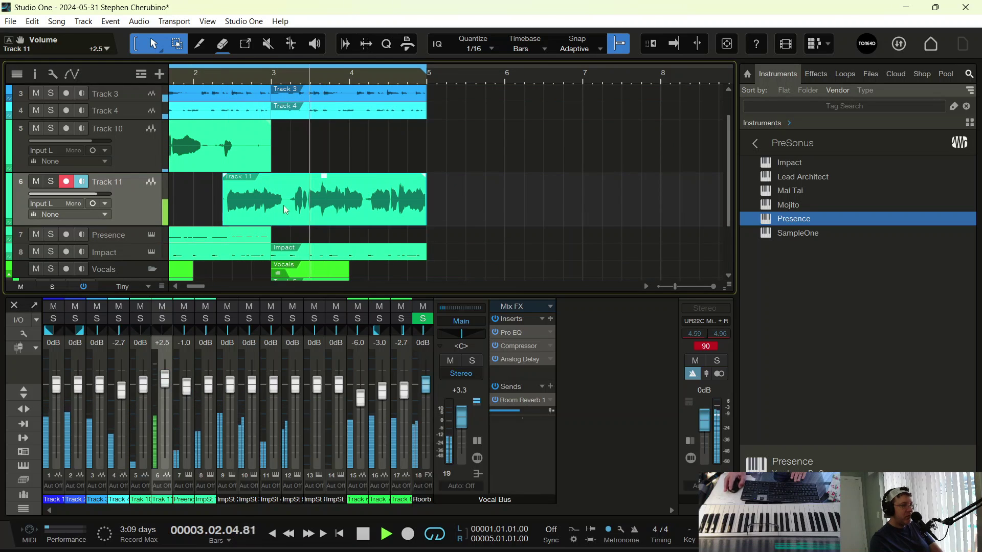
drag(97, 198, 95, 199)
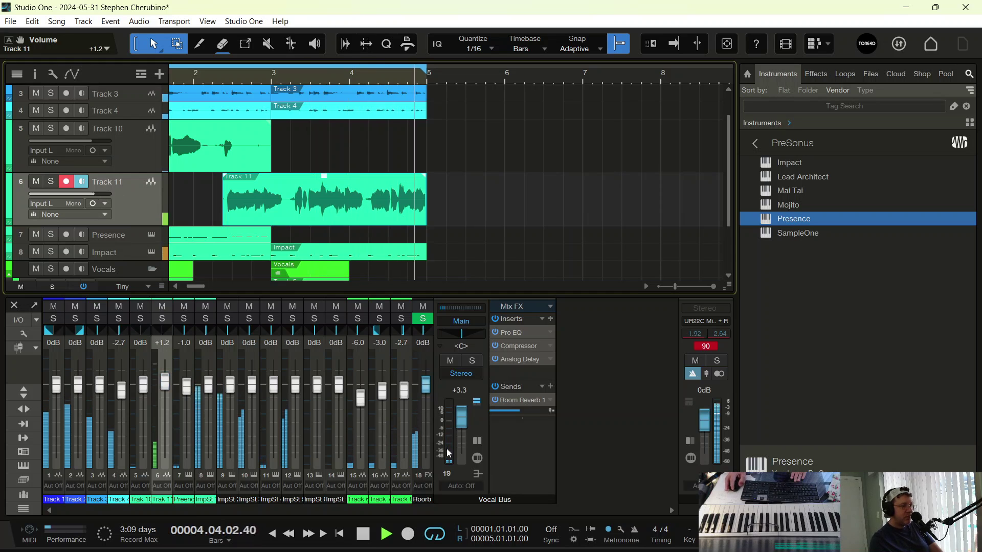
Expand Track 11's mixer channel and add a Room Reverb 1 send at -27.5 dB.
double_click(163, 353)
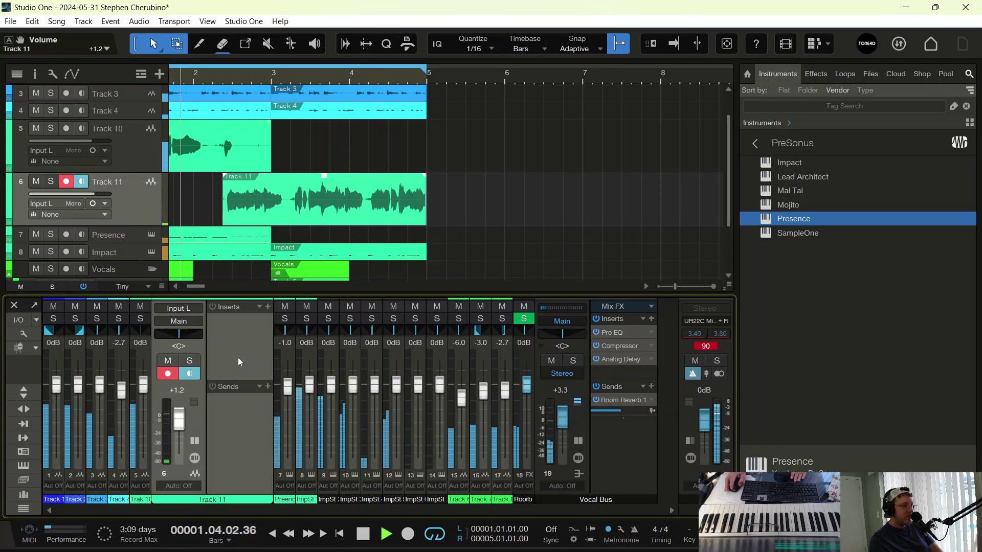
click(268, 386)
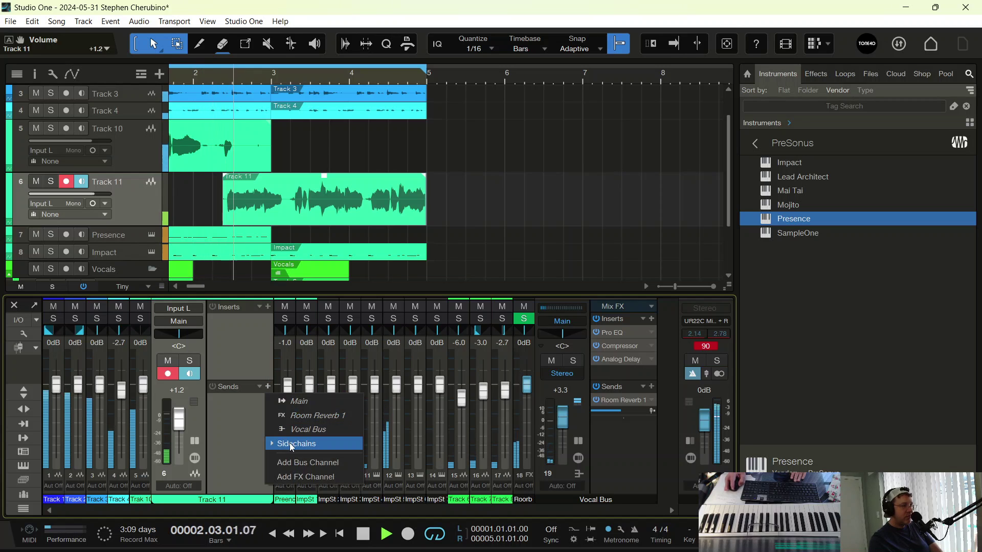
click(292, 415)
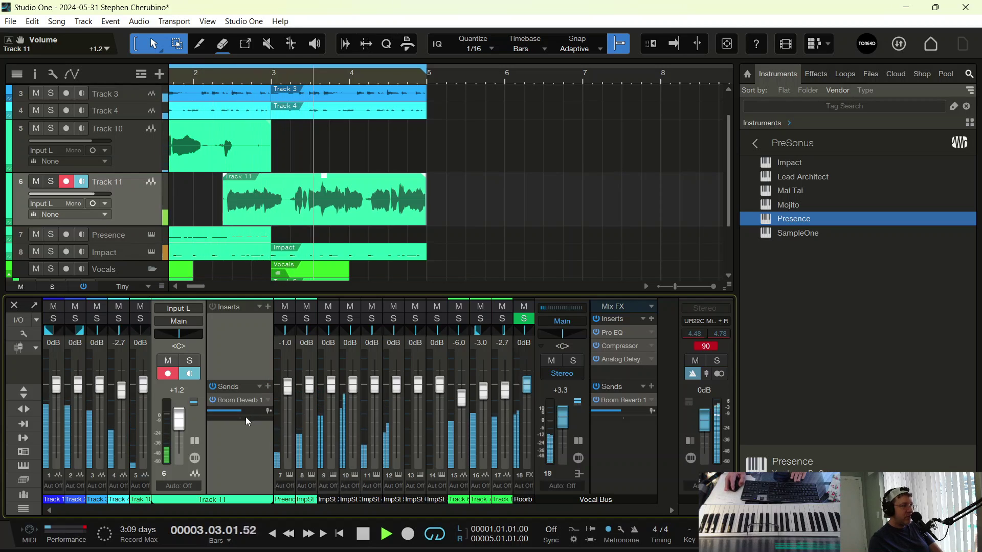
mouse_move(226, 414)
drag(226, 414, 222, 413)
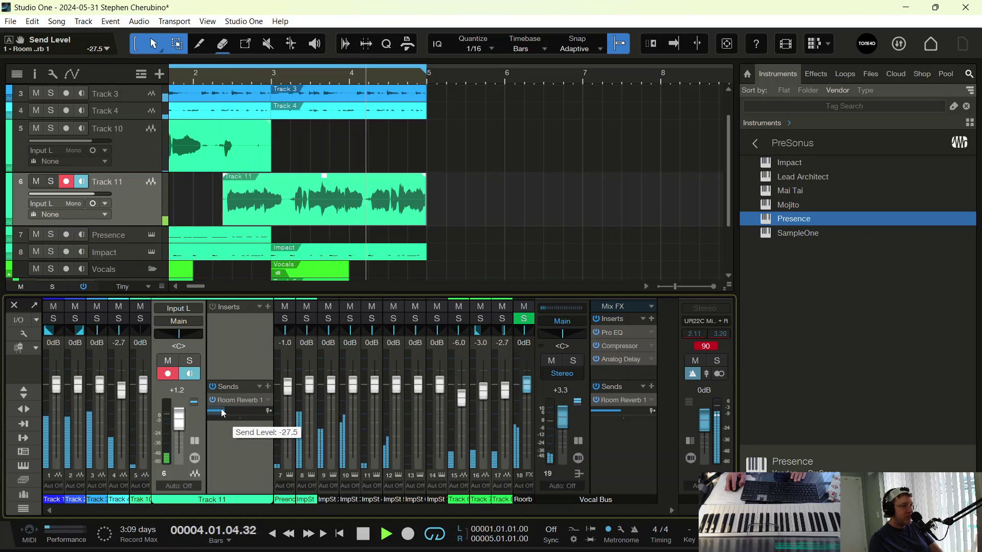
Load the Male Pop vocal FX chain into Track 11's inserts.
click(267, 307)
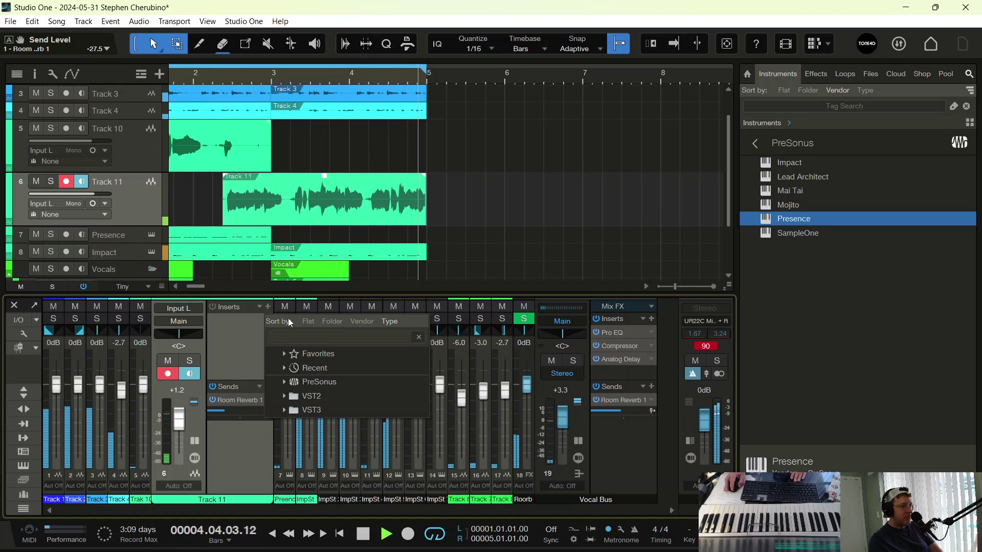
click(267, 307)
click(259, 307)
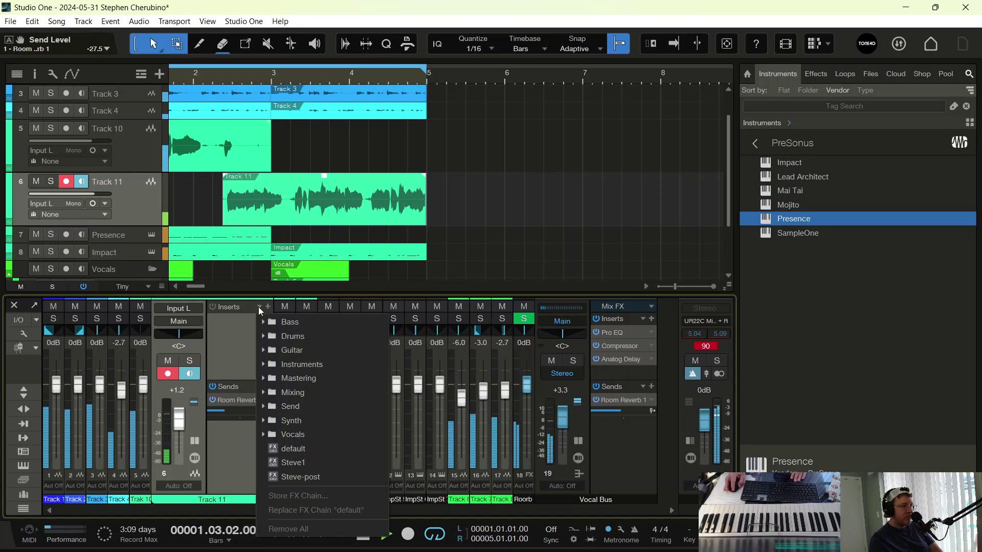
click(280, 434)
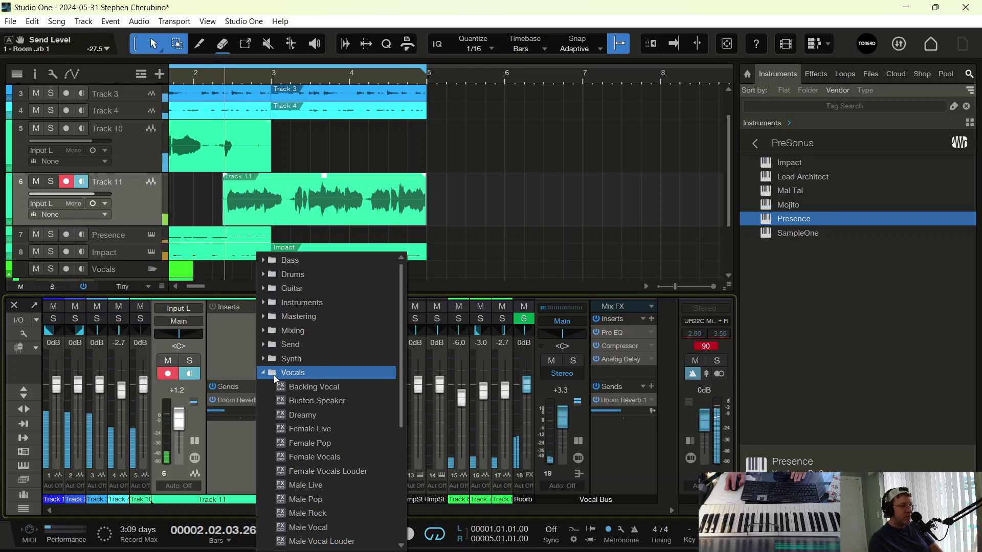
click(301, 499)
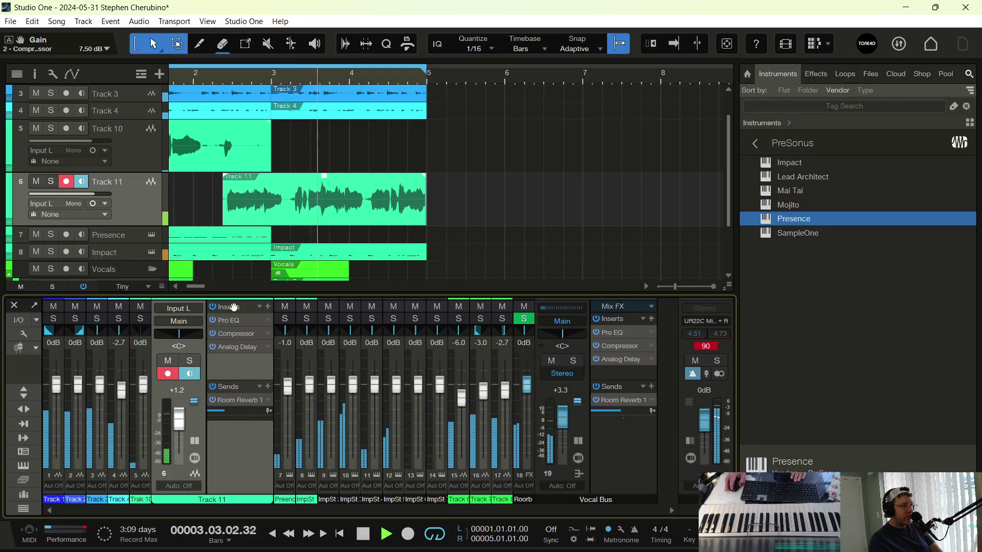
Replace Track 11's insert effects with the Male Rock vocal FX chain.
click(268, 306)
click(286, 434)
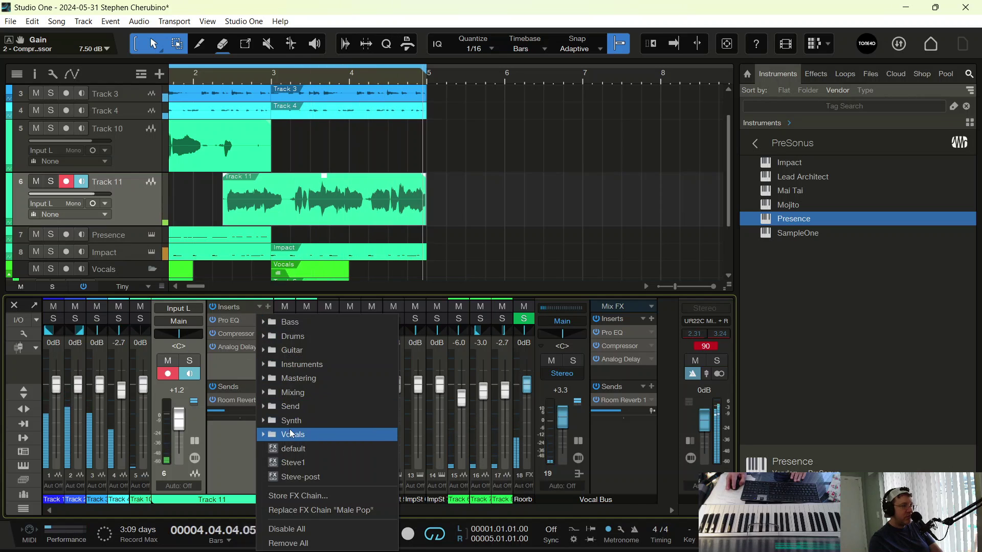
click(307, 513)
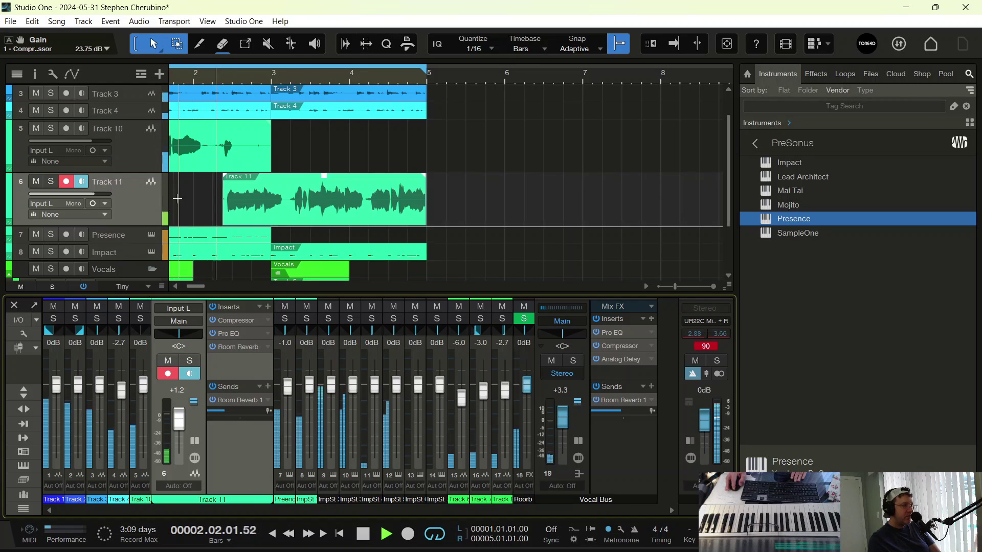
Trim the end of the Track 10 clip back to early in bar 2 and set Track 11's volume to +7.1 dB.
drag(270, 154, 218, 164)
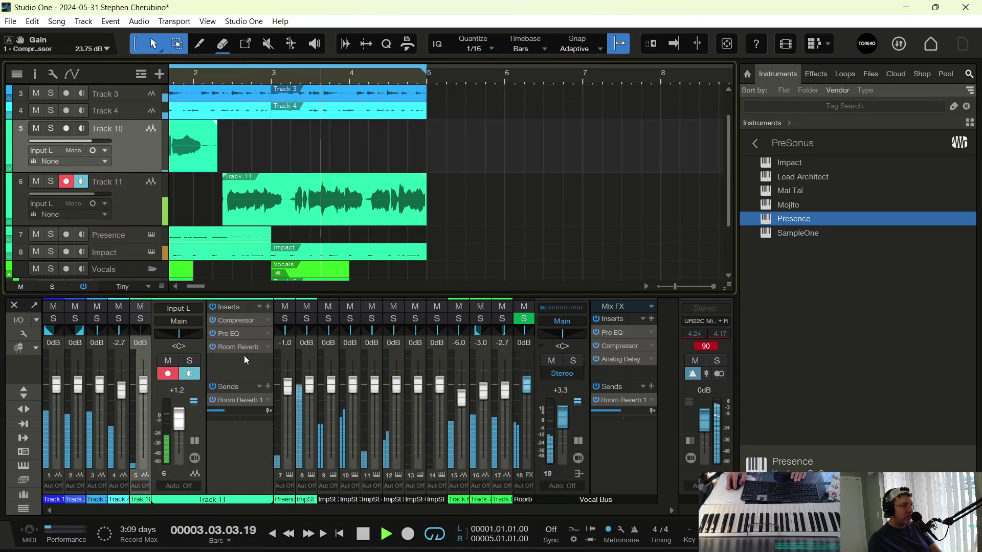
click(131, 206)
scroll(127, 204, up, 9)
scroll(105, 195, down, 3)
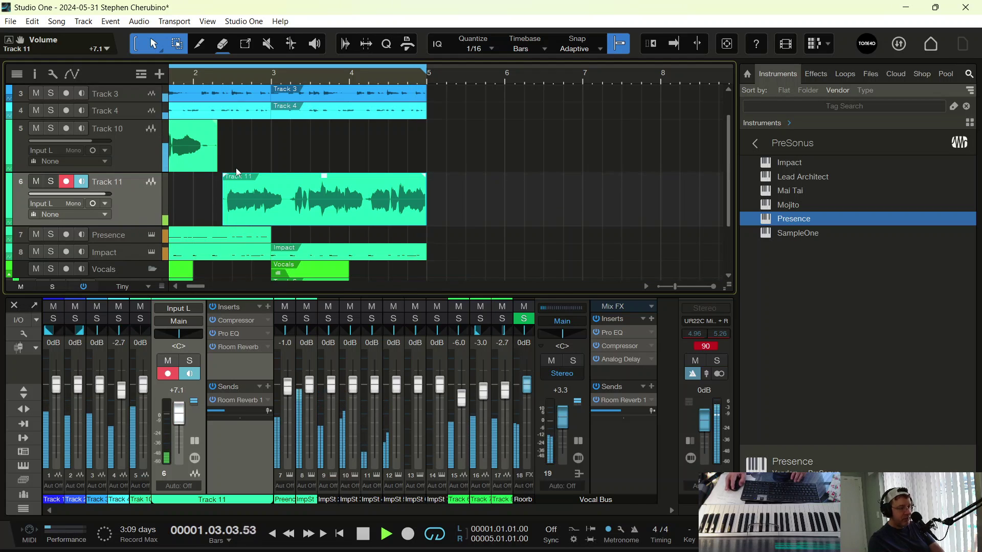
Try recording a take at the start of Track 11 and undo it.
key(f)
key(space)
key(KP_Multiply)
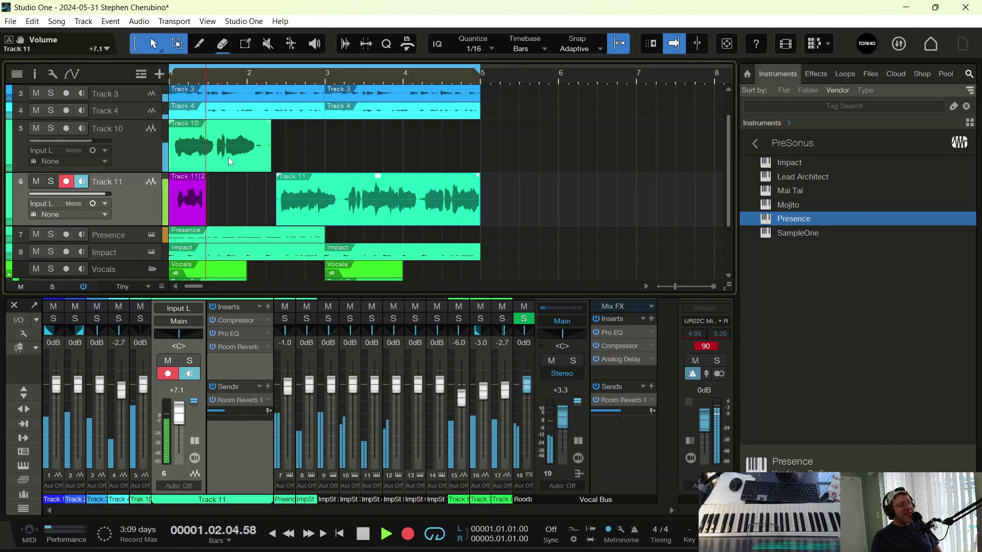
key(space)
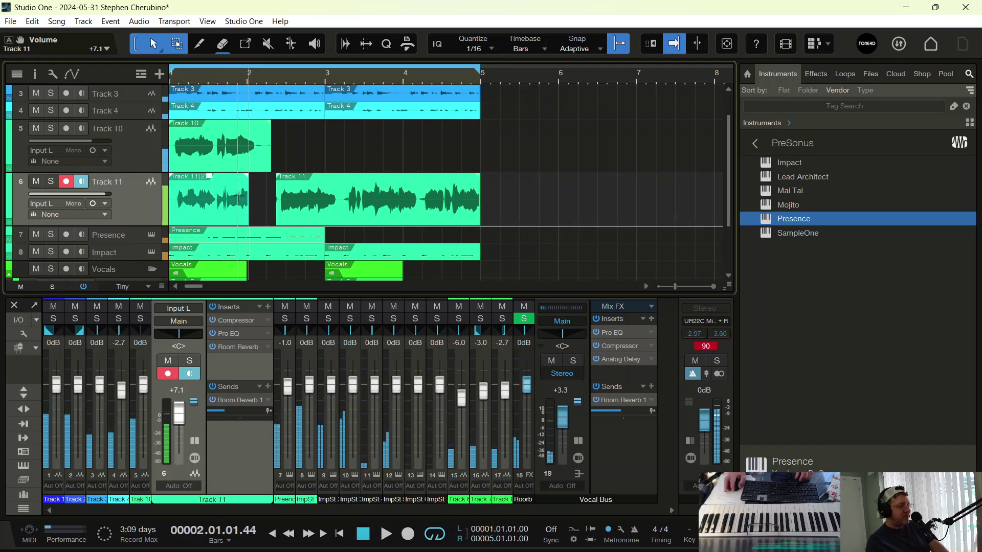
key(ctrl+z)
Record a take on Track 11 from bar 1 to early in bar 2.
key(KP_Multiply)
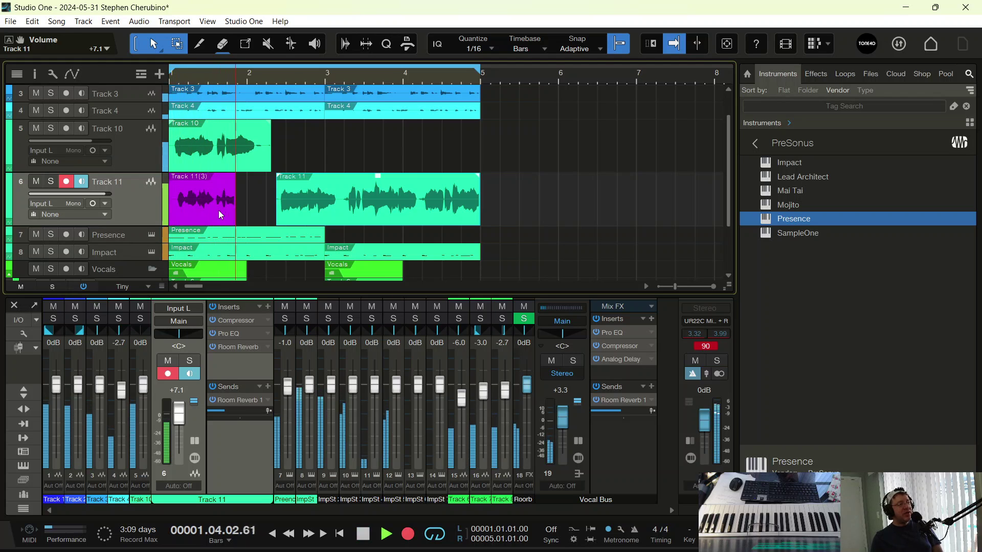
key(space)
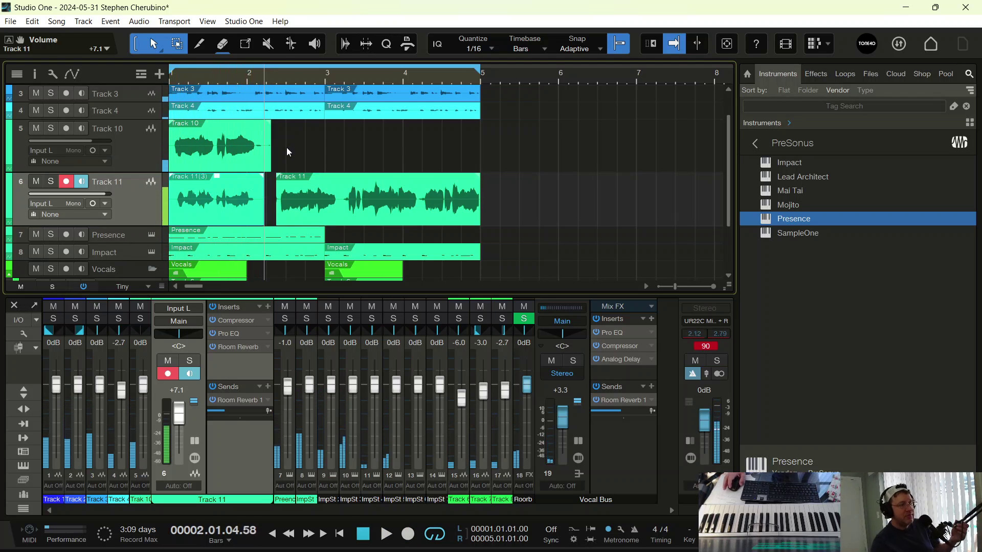
Turn off Track 11's input monitoring and insert effects, and set its volume to +0.4 dB during playback.
click(86, 183)
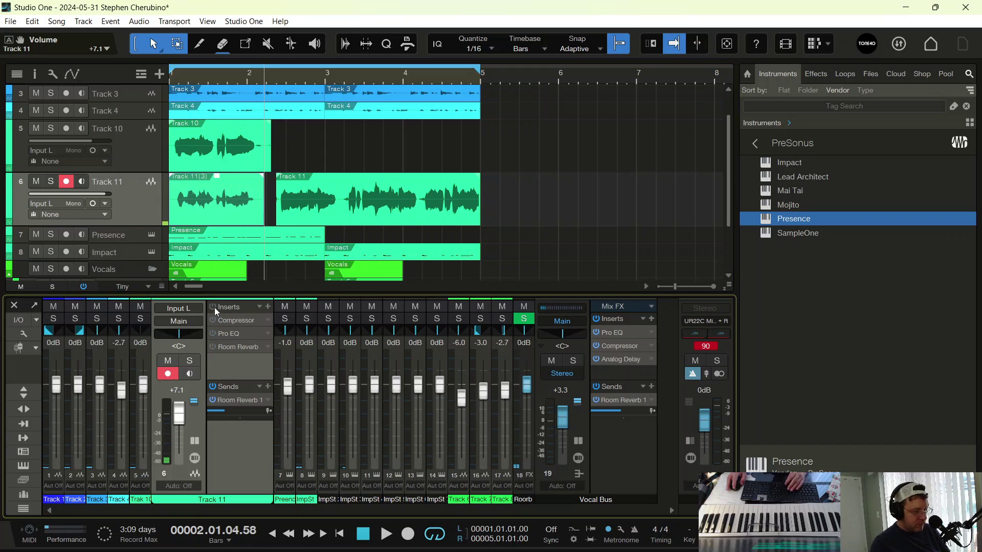
key(space)
drag(102, 195, 88, 192)
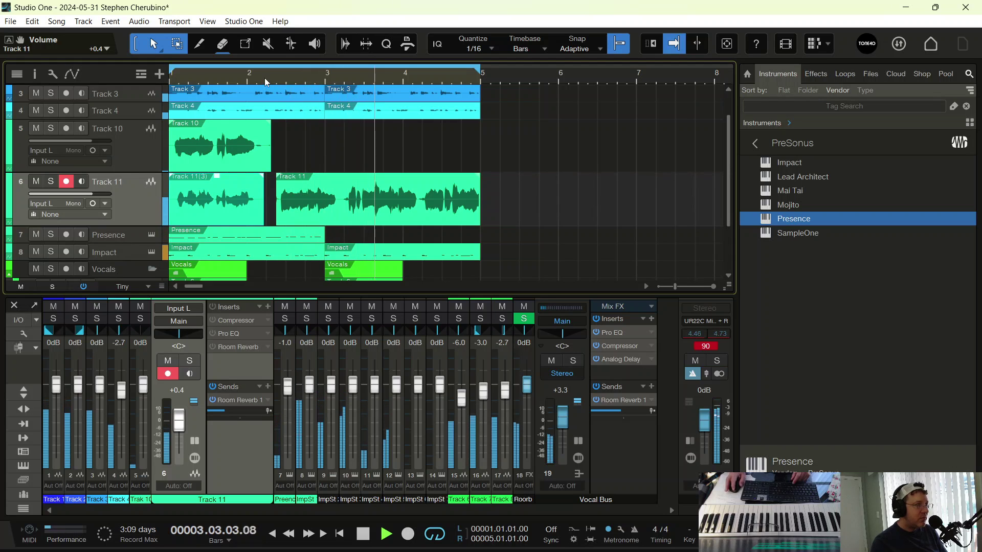
Split the long Track 11 clip just after bar 3 and move its first part up to Track 10.
alt+click(339, 198)
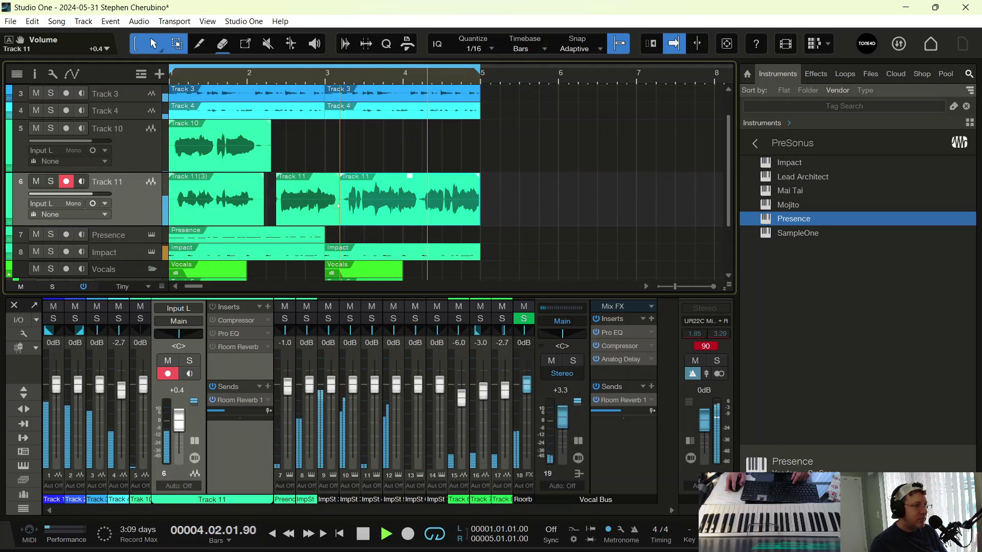
drag(305, 194, 299, 149)
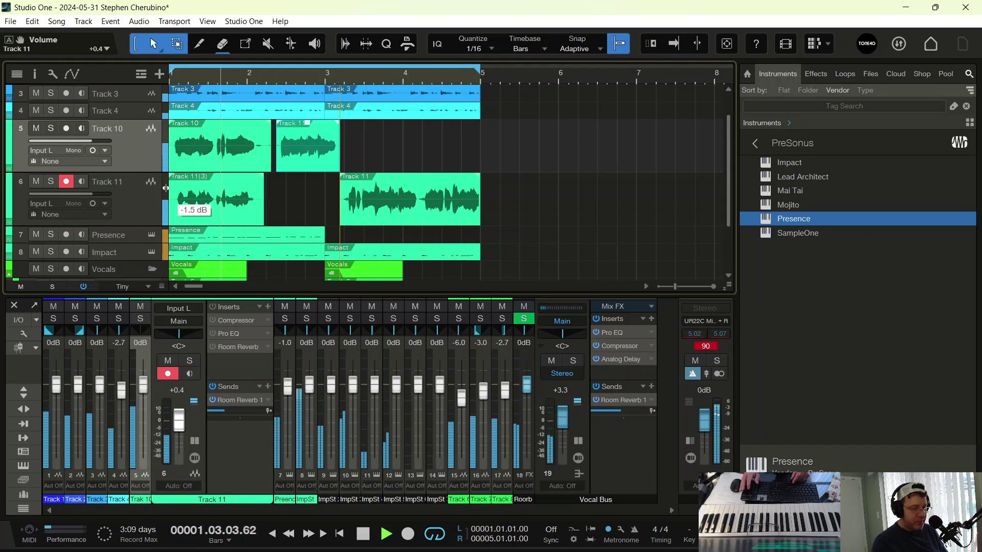
Record another Track 11 take from early bar 2 to just past bar 3, and disarm the track during playback from the start.
key(KP_Multiply)
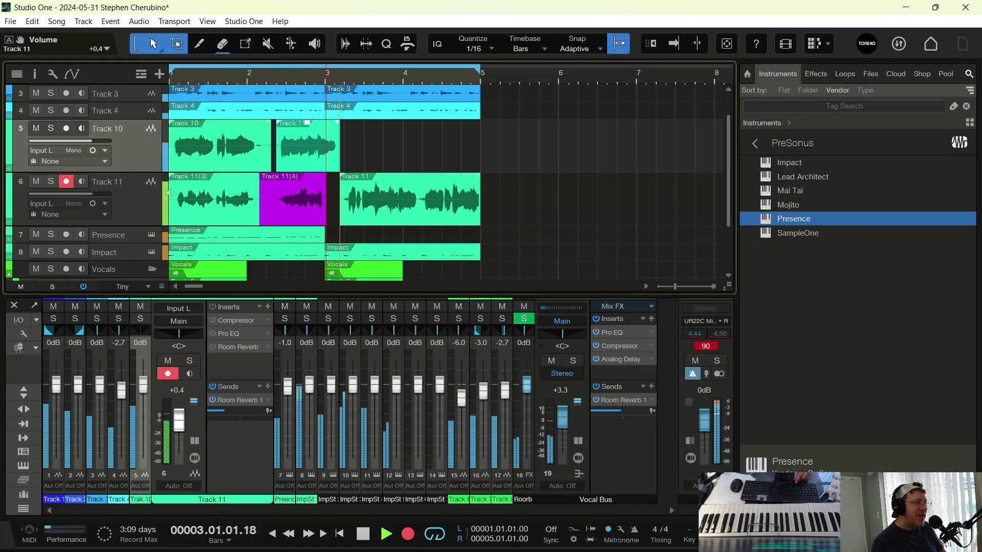
key(space)
key(KP_0)
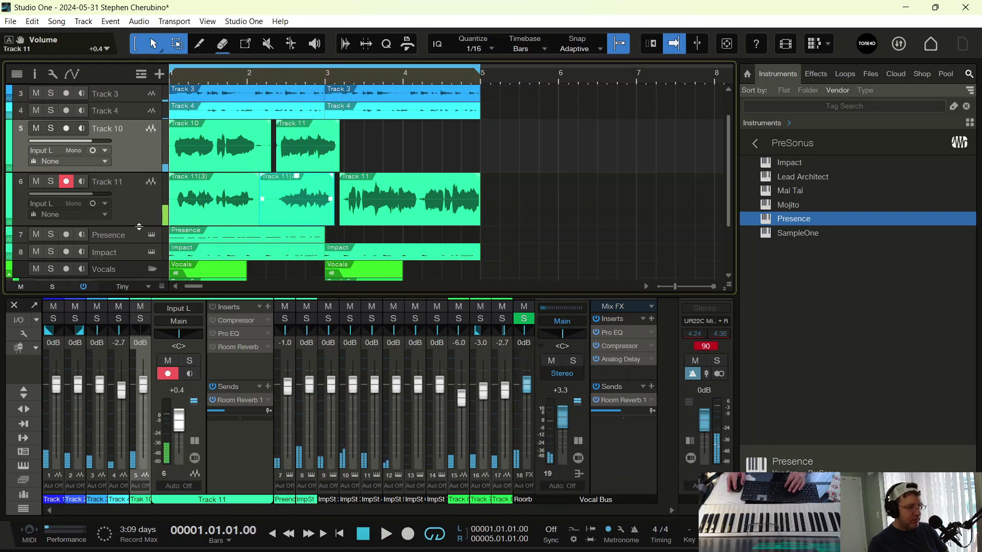
key(space)
click(67, 183)
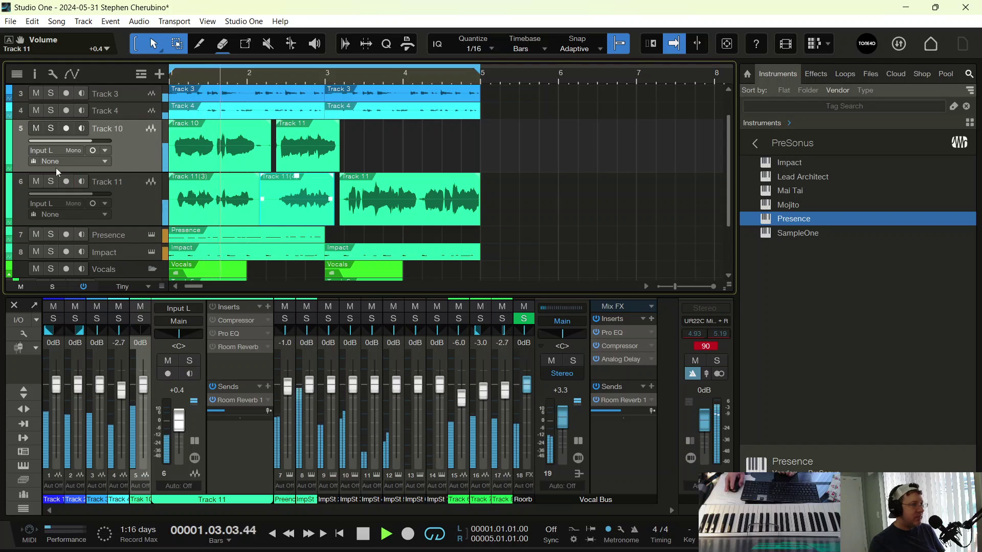
Solo Tracks 10 and 11 and collapse Track 11's expanded mixer channel.
click(50, 129)
click(49, 182)
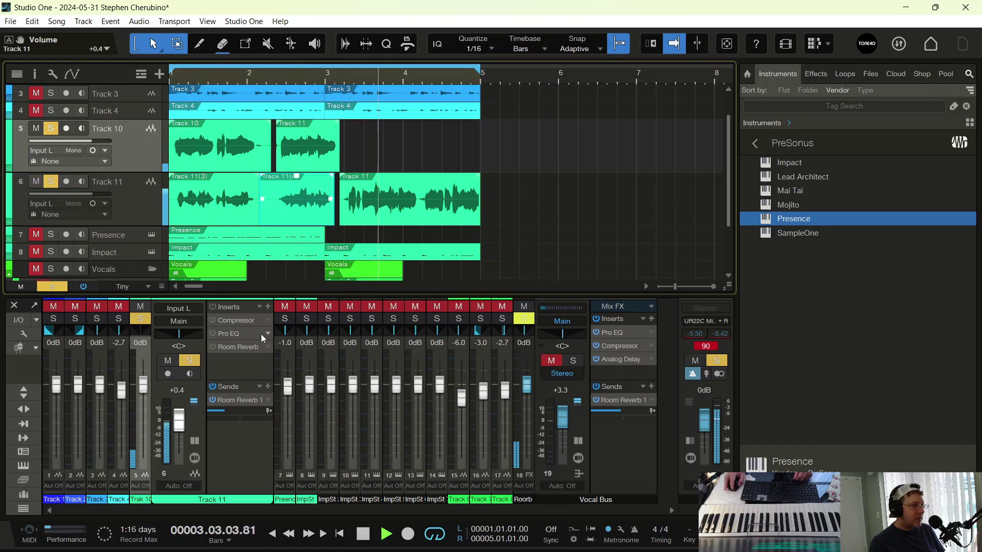
click(195, 419)
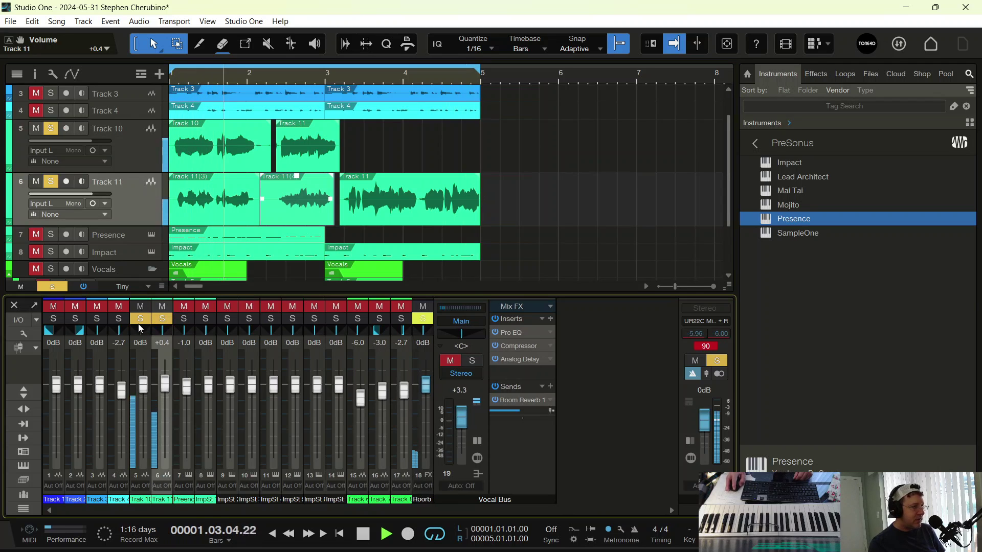
Listen to Track 10 alone, restore Track 11's solo to compare them, and expand both mixer channels.
click(162, 306)
click(163, 319)
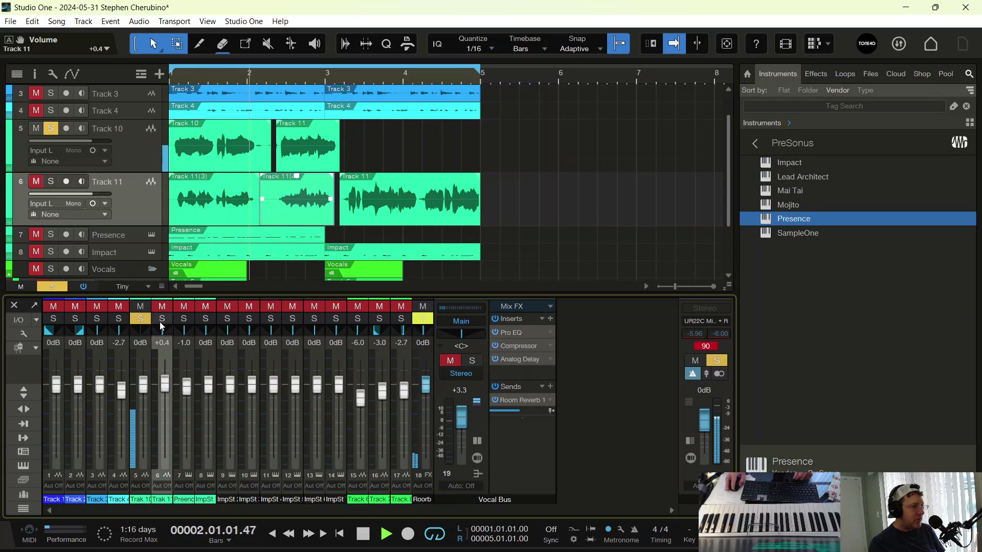
click(144, 359)
key(comma)
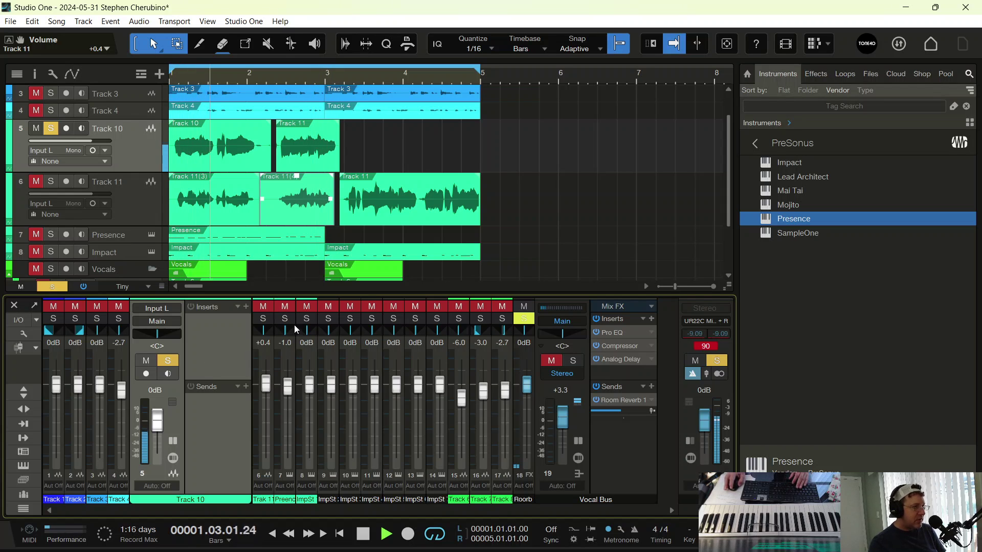
key(comma)
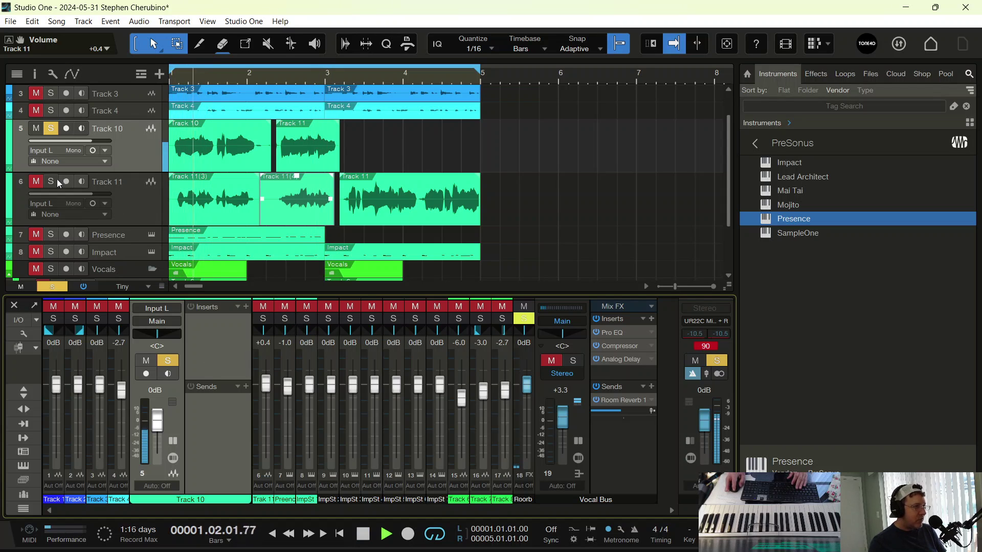
click(53, 181)
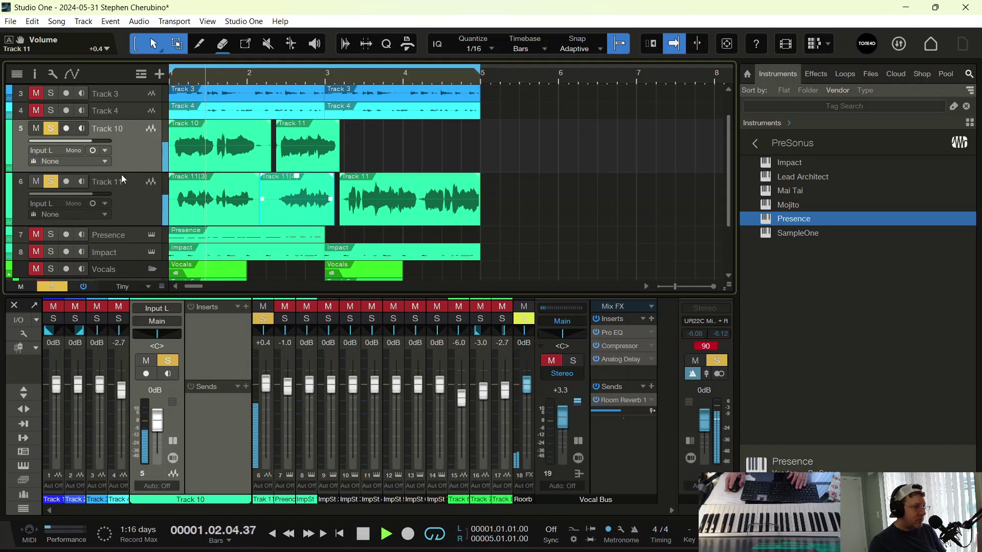
click(269, 352)
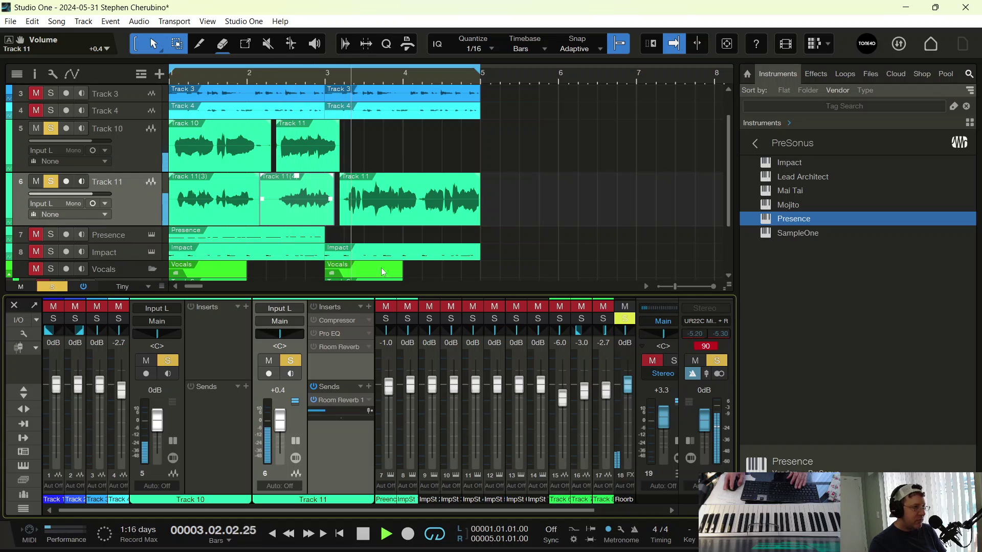
Move the Track 11 clip that starts after bar 3 up to Track 10 and clear the solos on both tracks.
click(375, 180)
drag(374, 180, 373, 171)
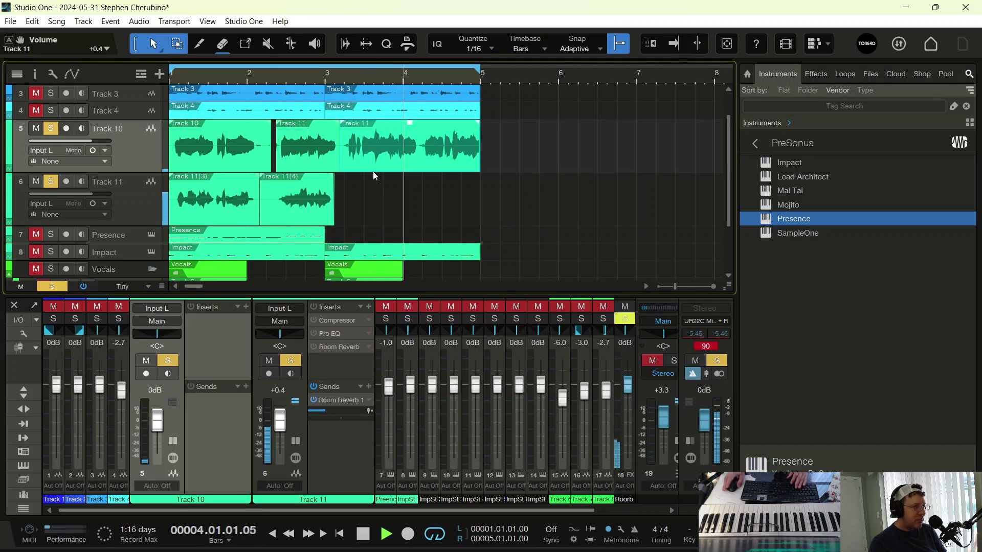
click(168, 360)
Play the full loop with every track and reduce the track heights to Overview size.
key(space)
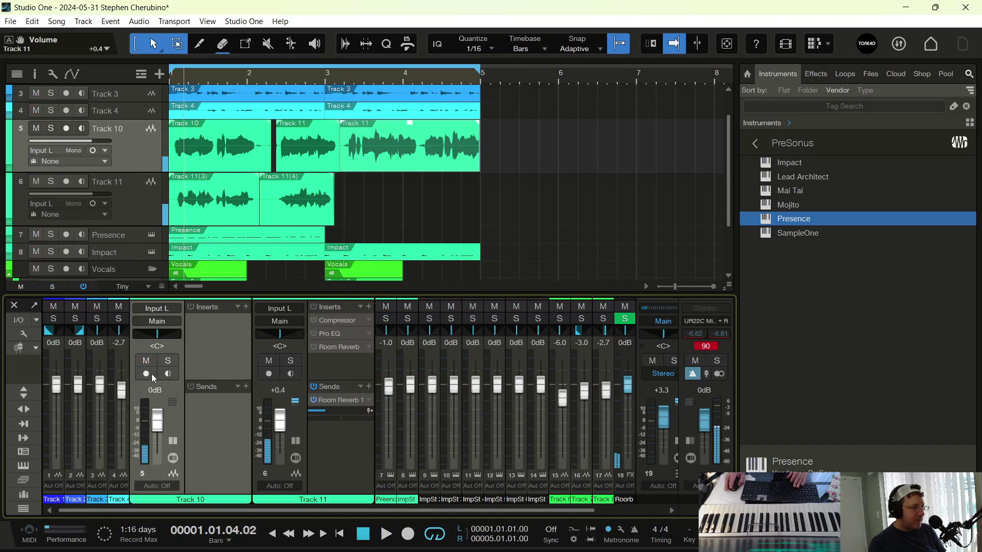
key(space)
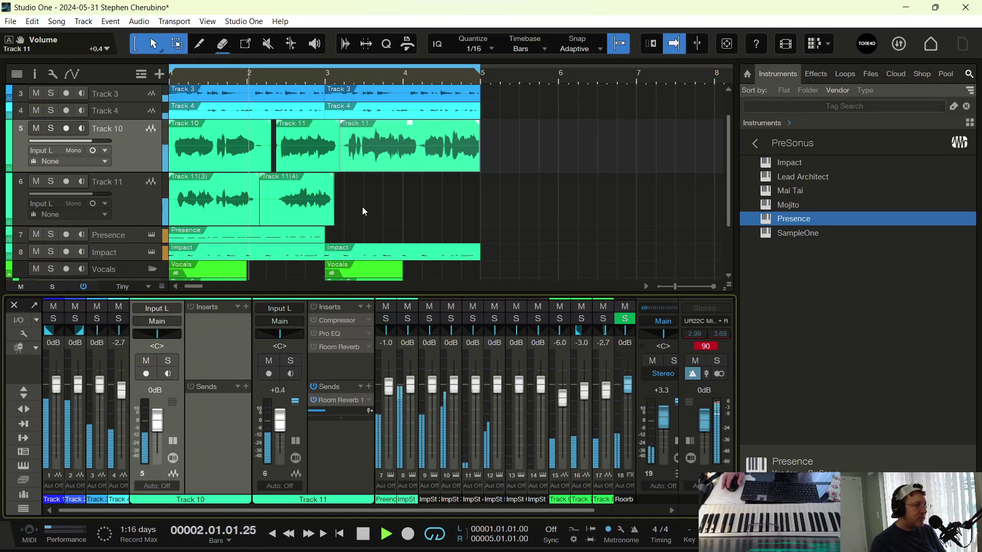
scroll(346, 73, down, 3)
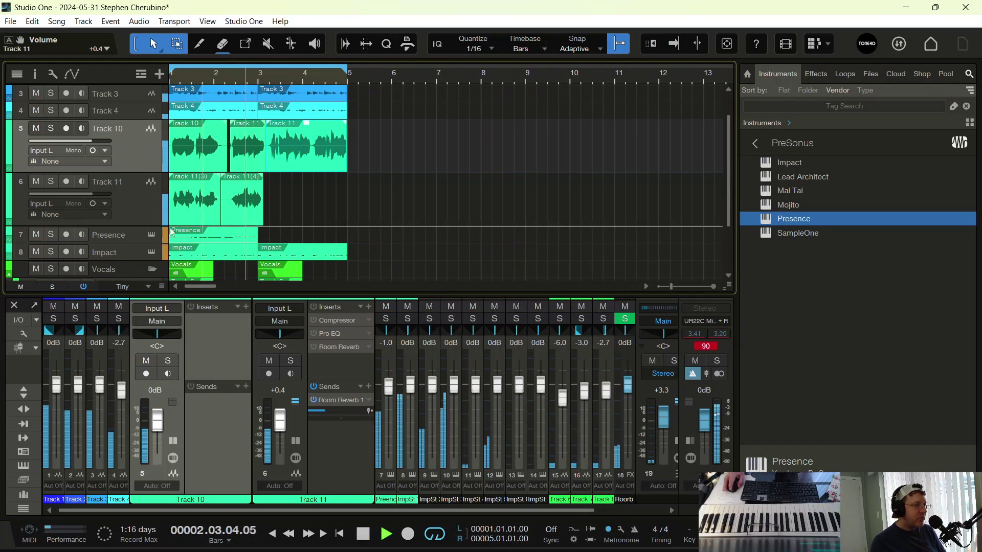
key(shift+w)
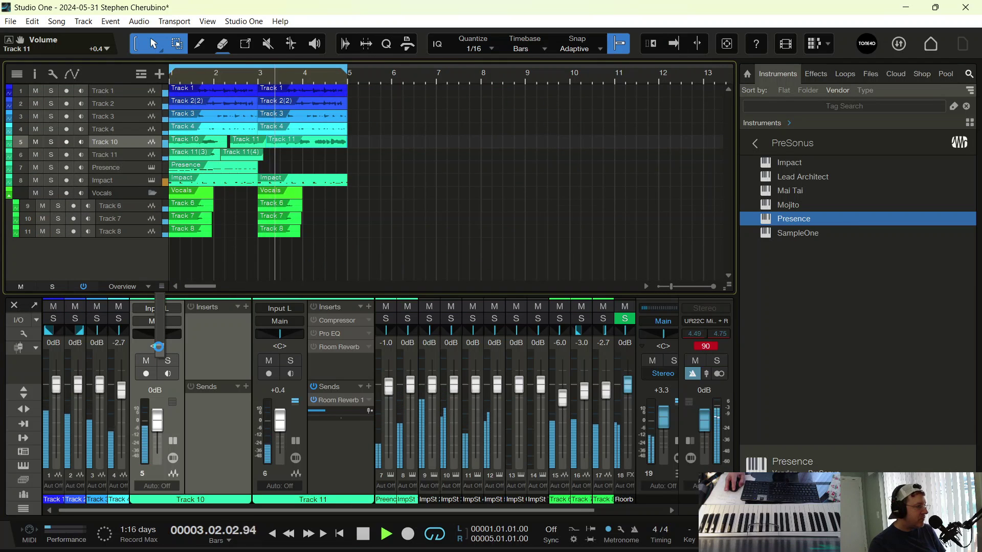
Duplicate the Presence clip so that a copy starts at bar 3 directly after the original.
key(shift+w)
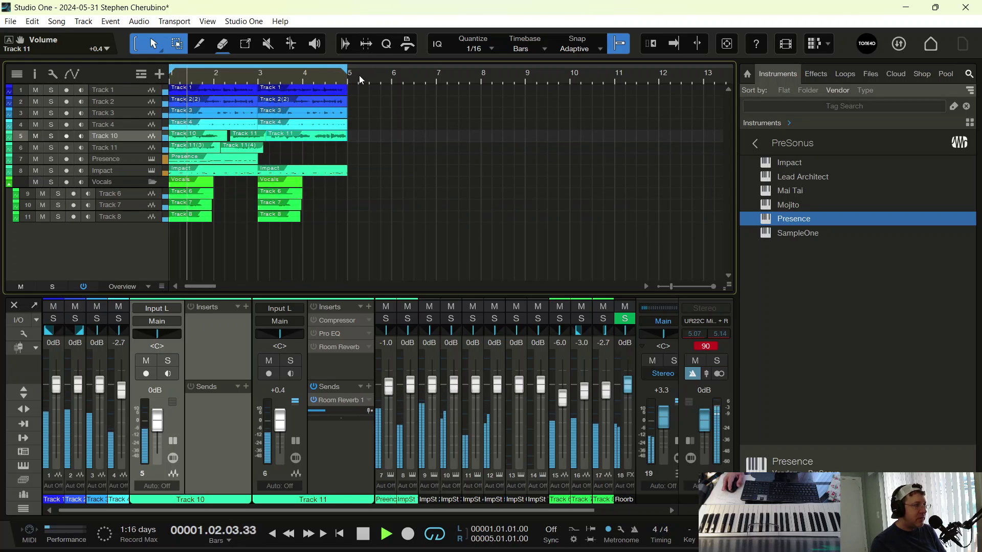
click(244, 162)
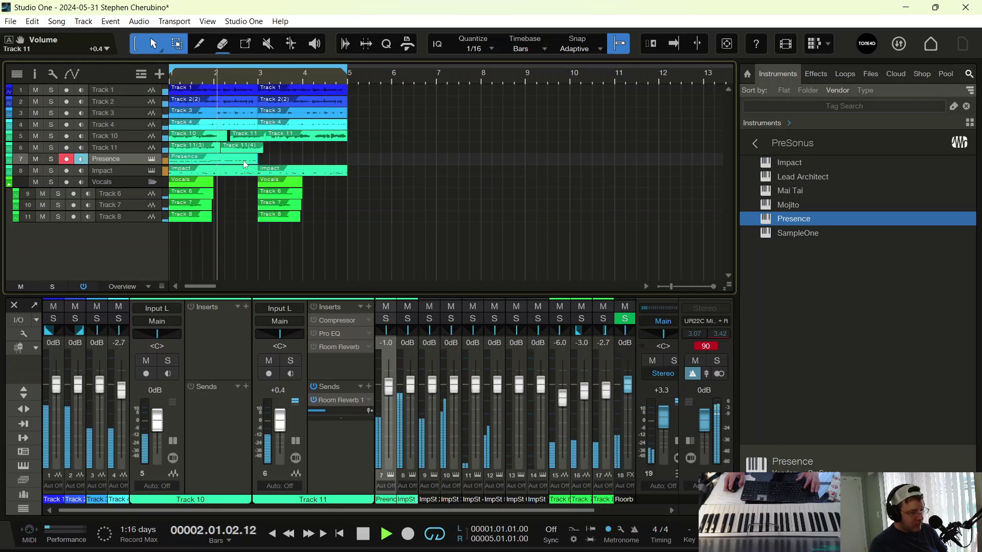
key(d)
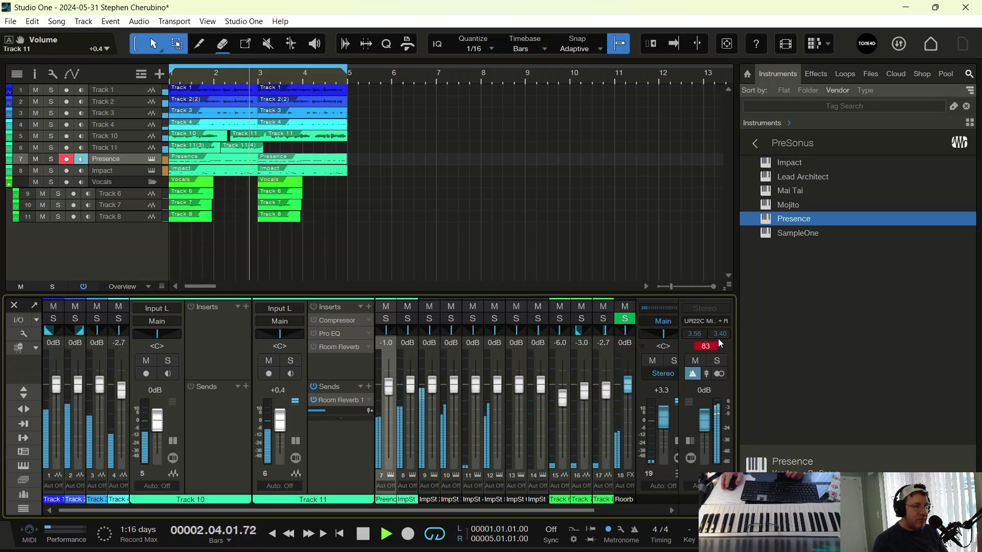
Add a Limiter to the Post section of the Main output channel, keep its default settings, and stop the loop playback.
right_click(722, 388)
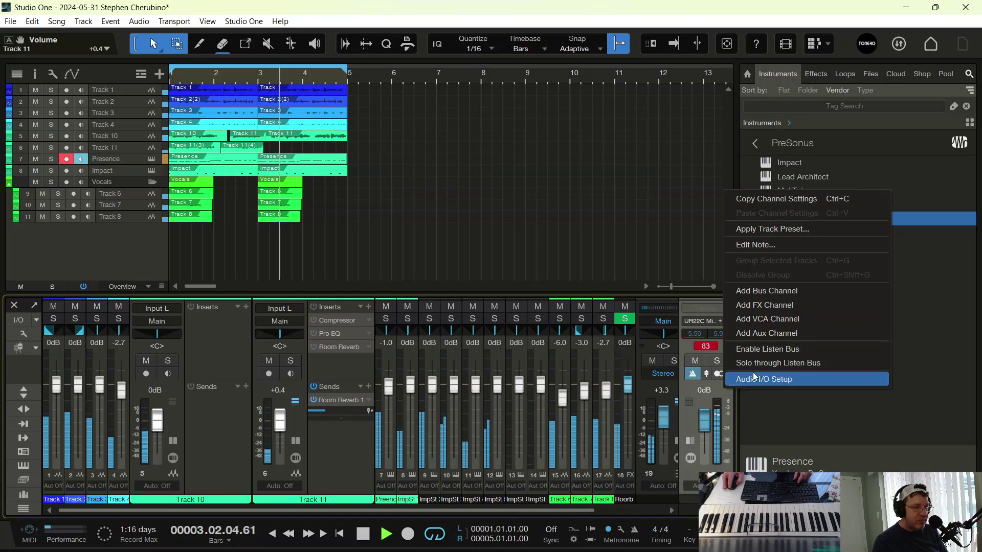
click(726, 392)
click(725, 390)
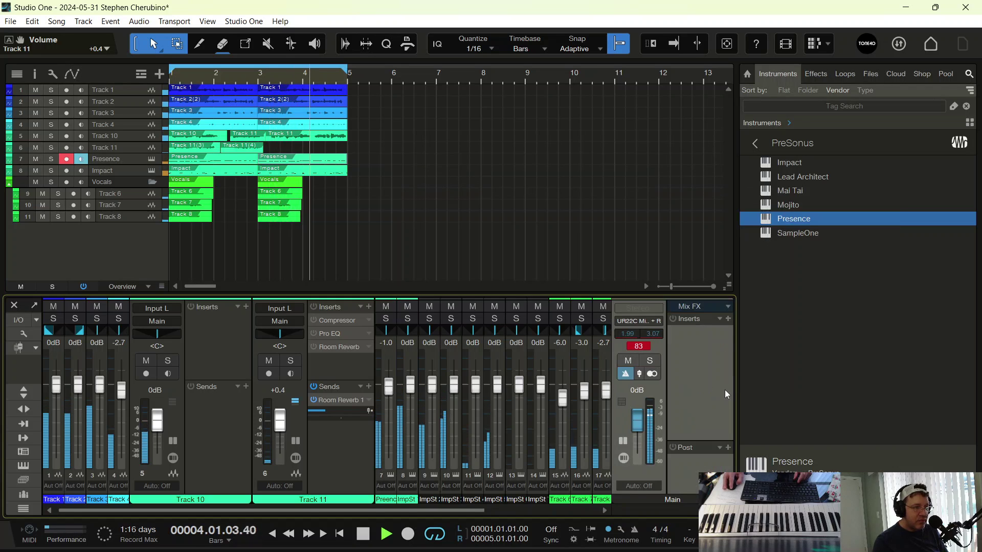
click(729, 448)
click(728, 449)
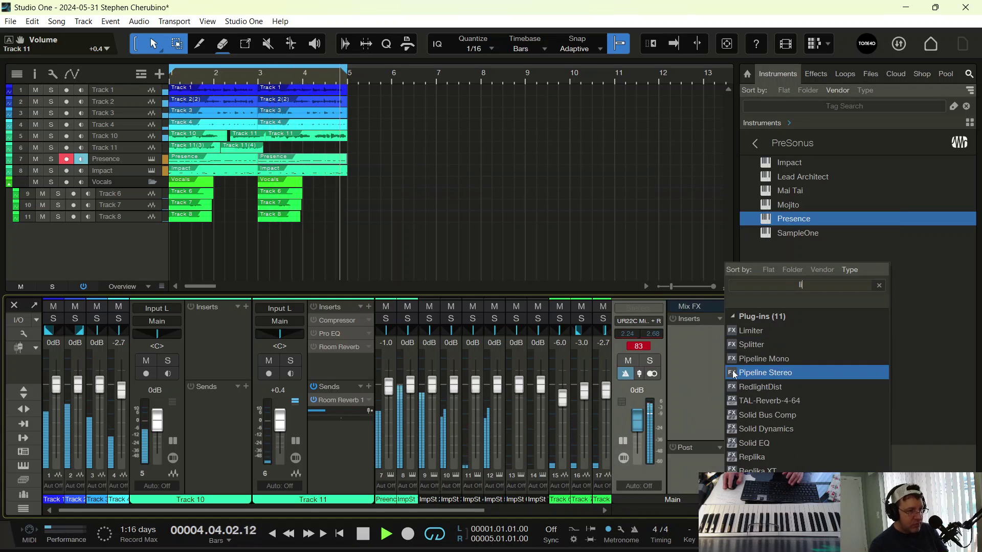
click(762, 330)
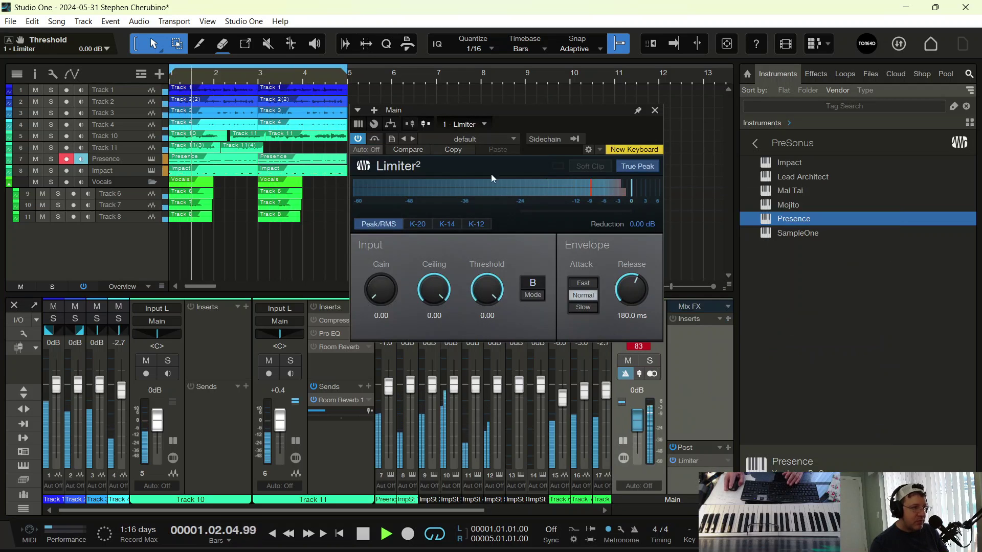
click(655, 111)
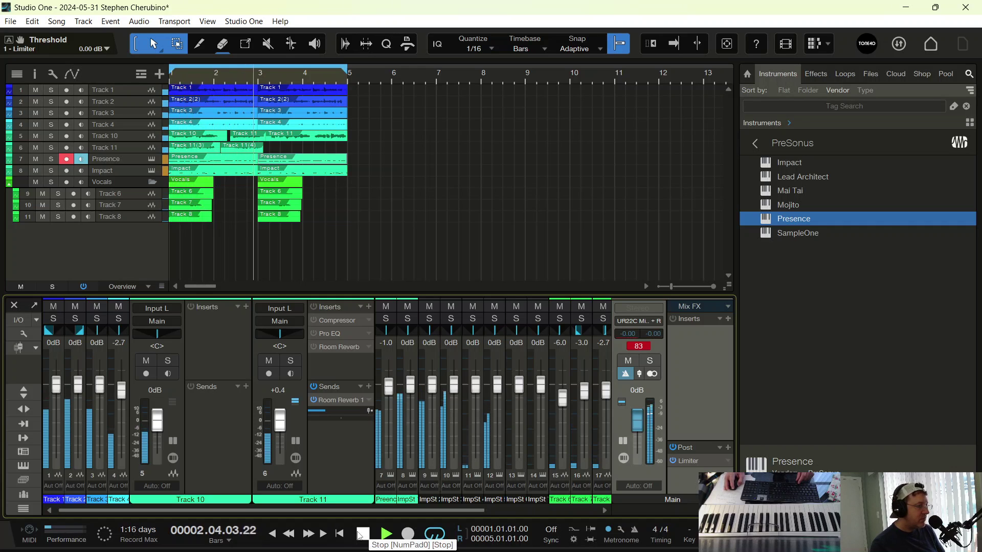
click(361, 534)
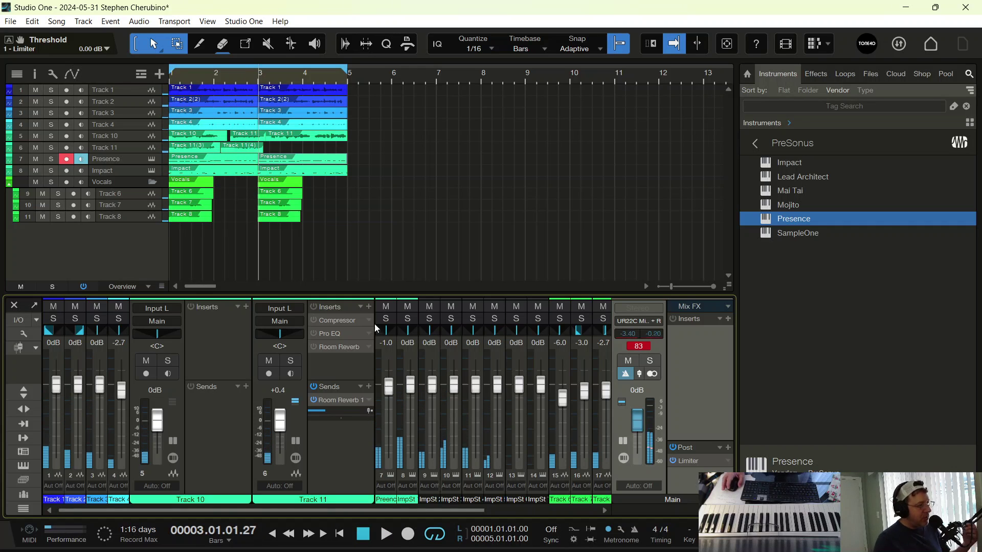